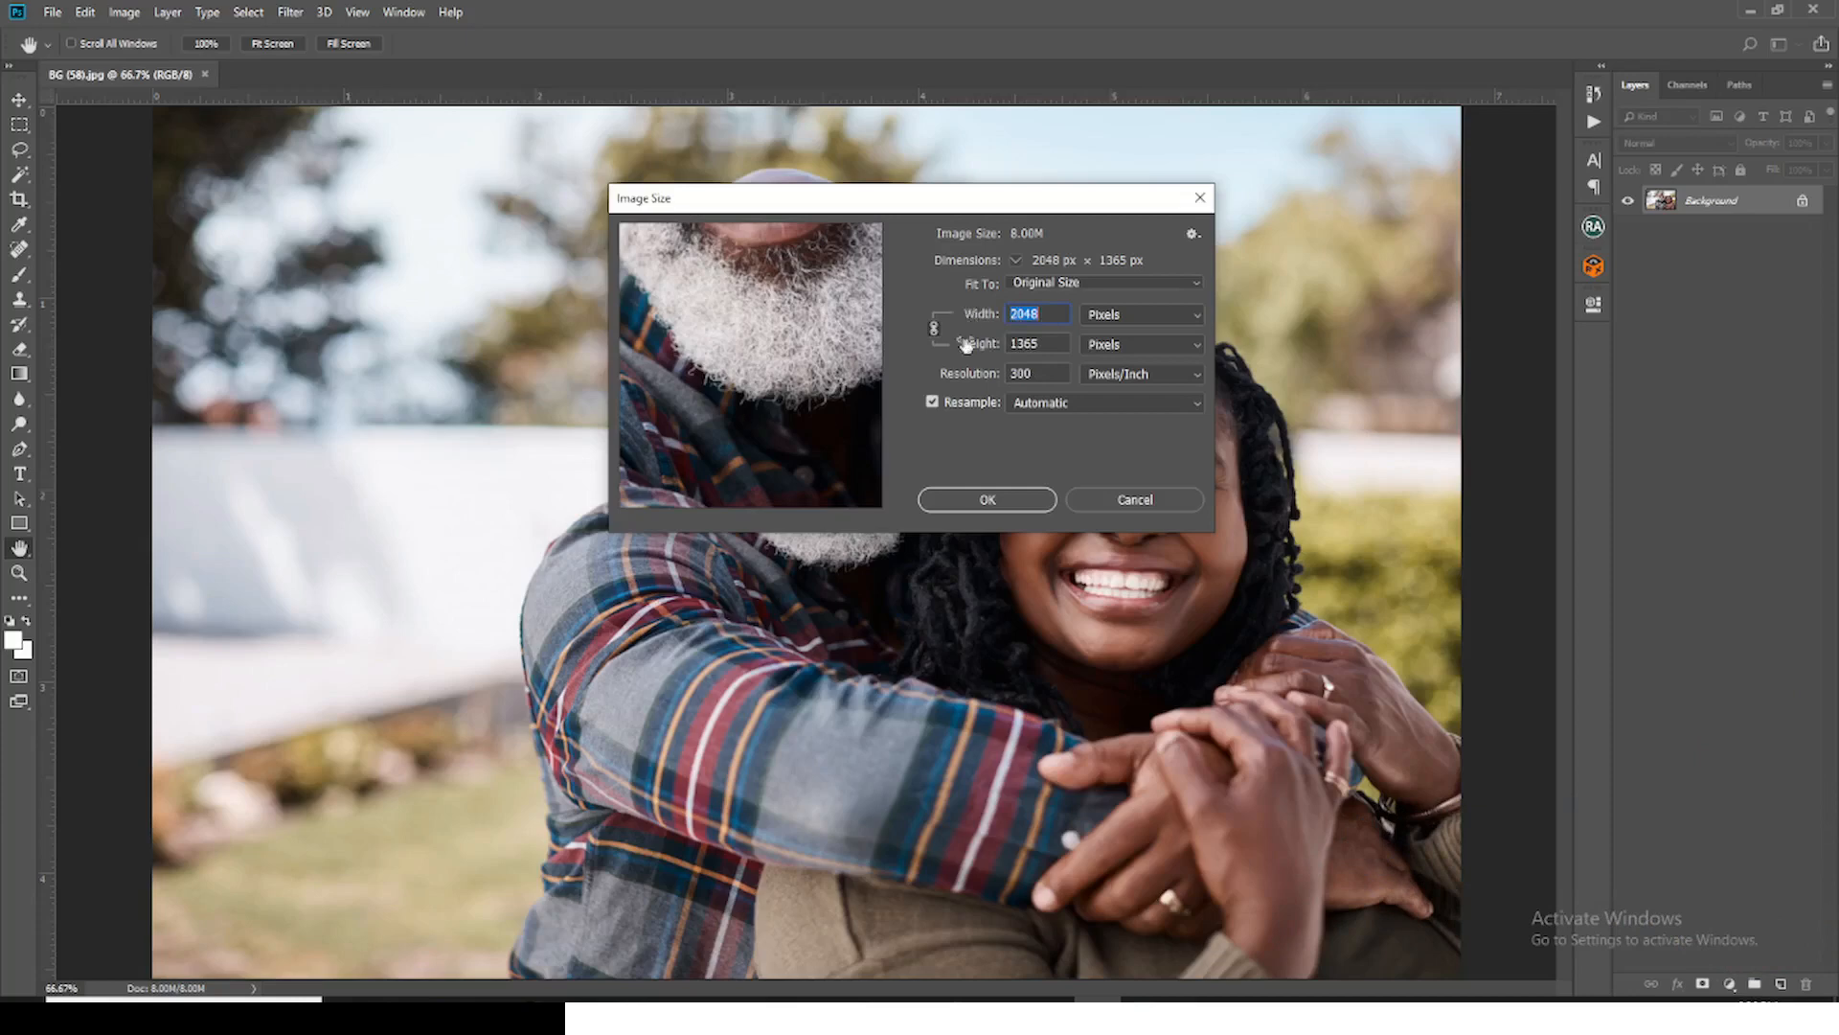
Step: Resize the image to 1500 pixels wide with proportions kept, and fit it to the screen
key("Tab")
left_click_drag(1054, 314, 956, 303)
type("1500")
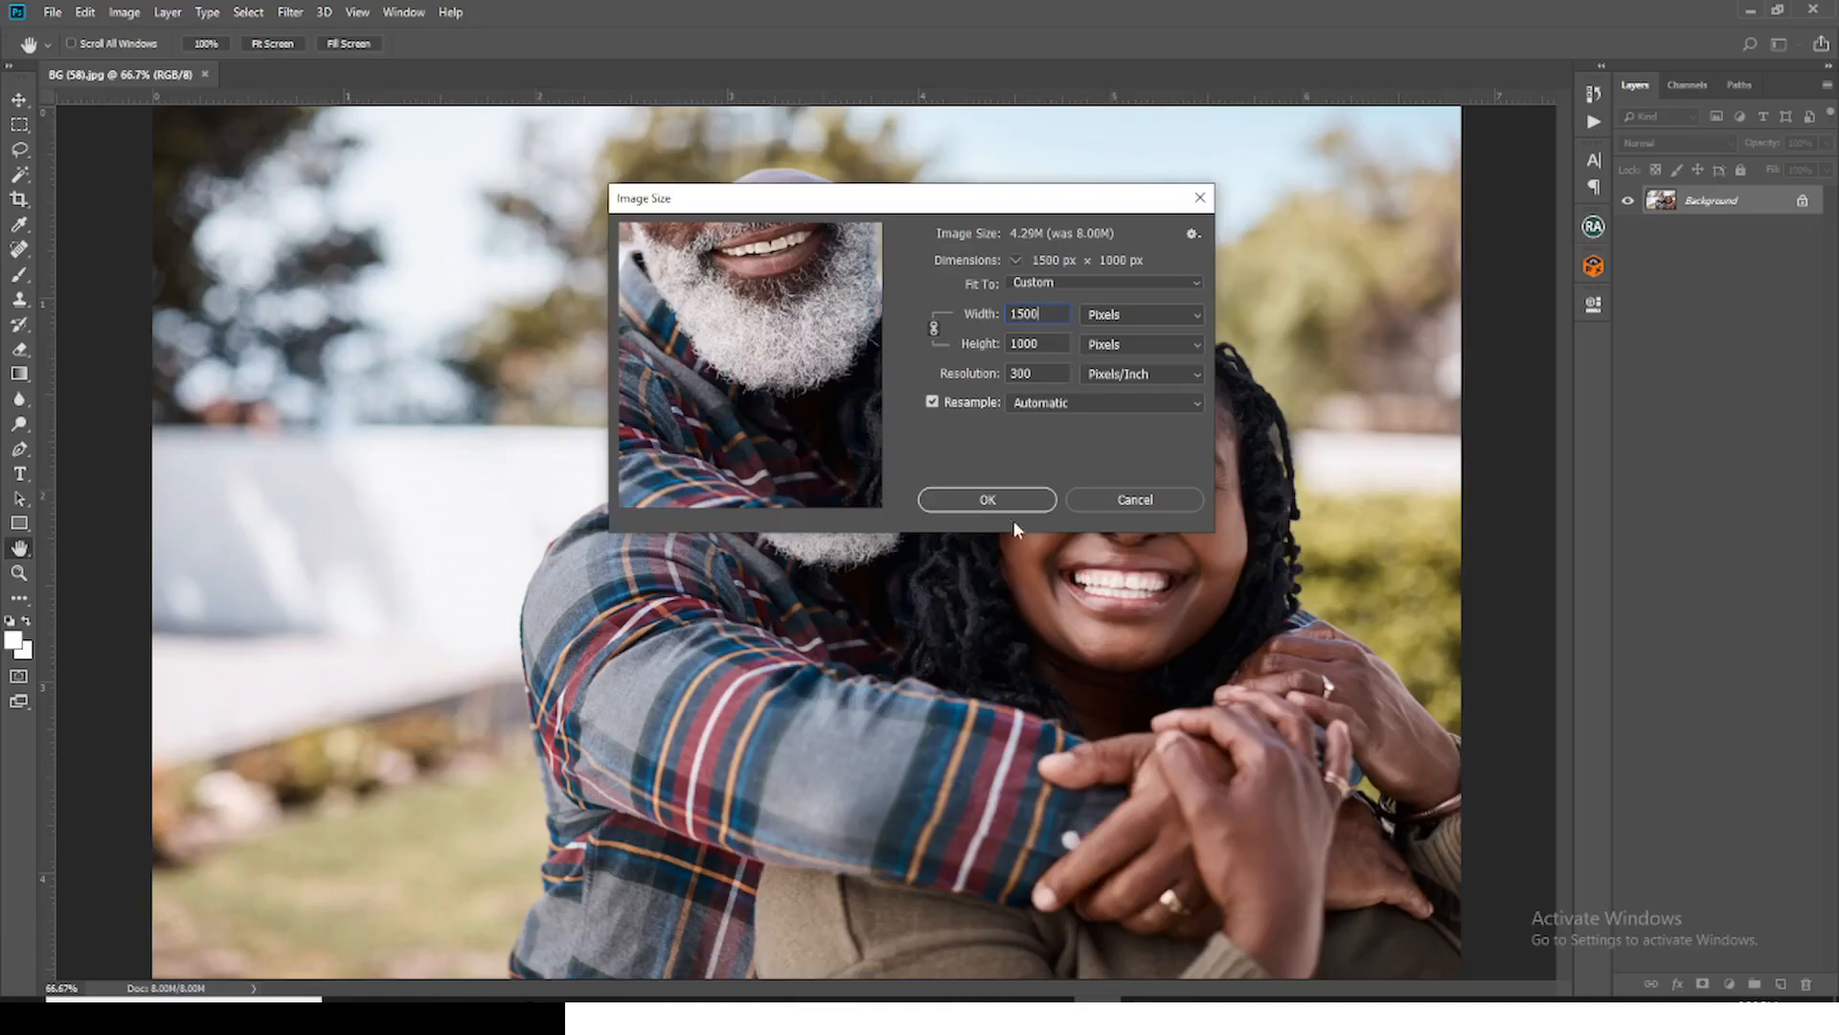
left_click(998, 499)
key("ctrl+0")
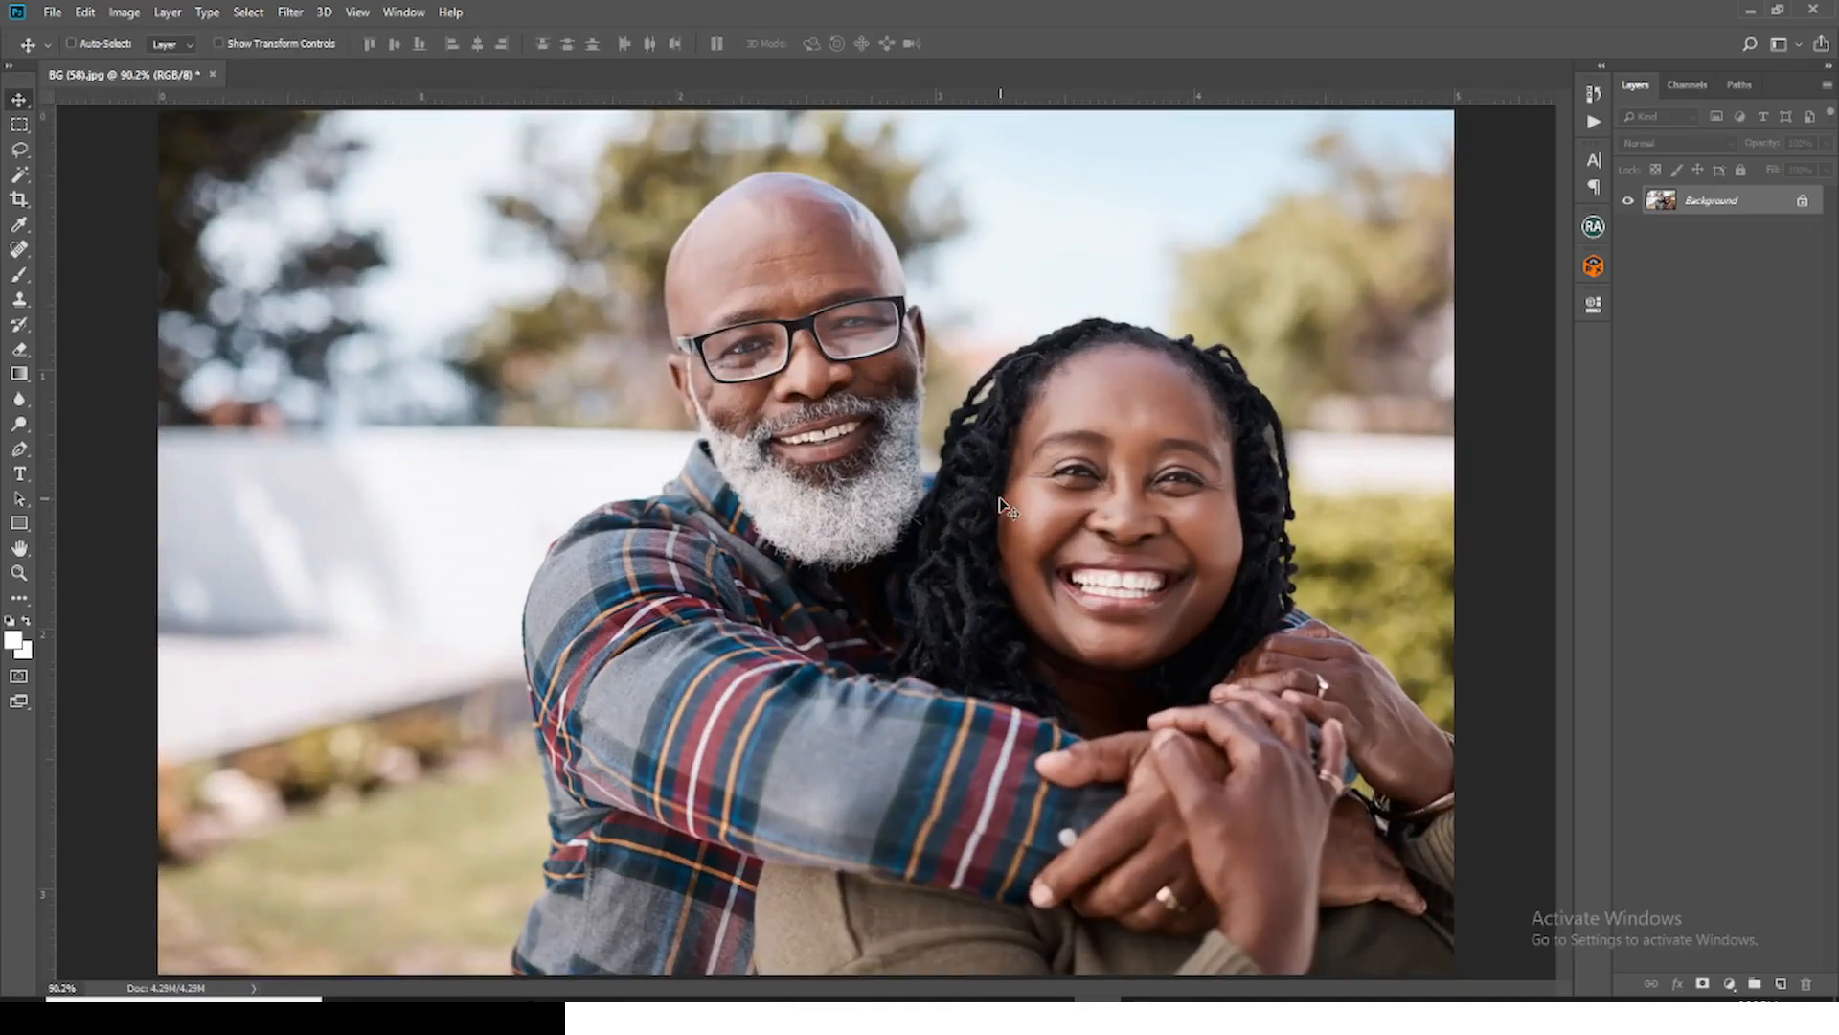
Step: Duplicate the Background layer as a layer named SOFT and apply Auto Tone to it
key("ctrl+j")
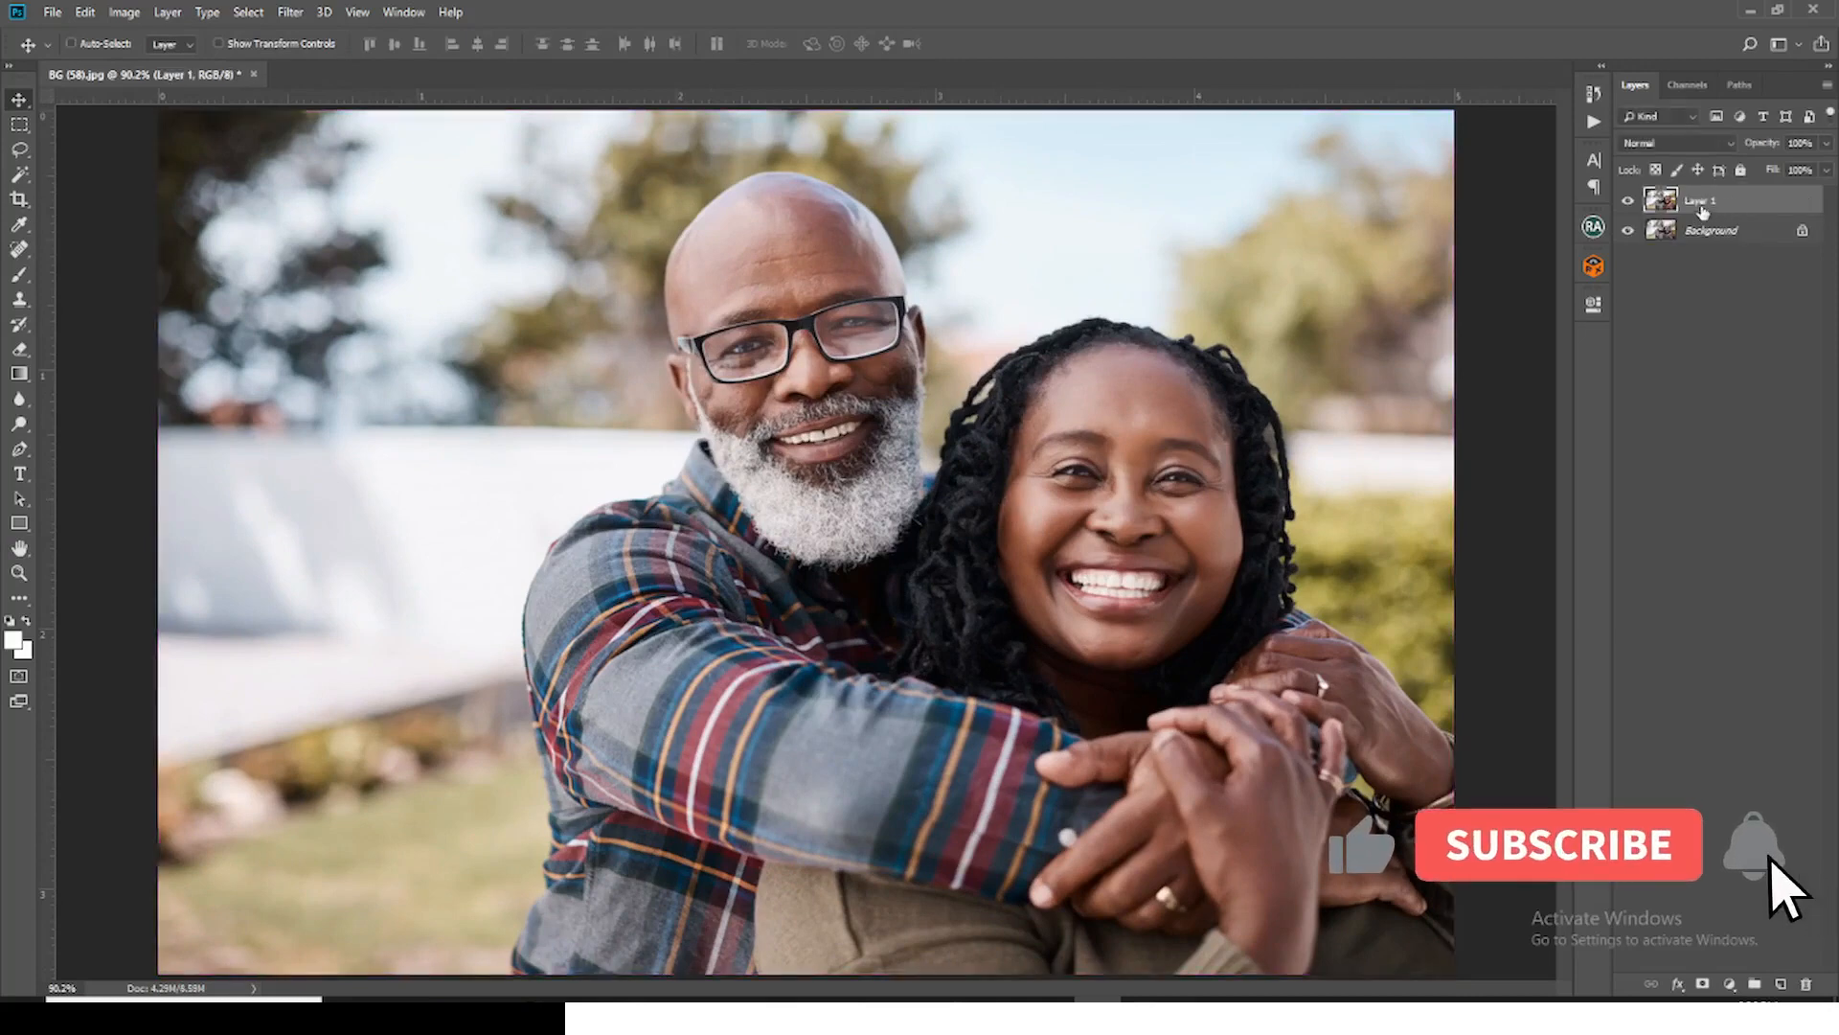
double_click(1702, 203)
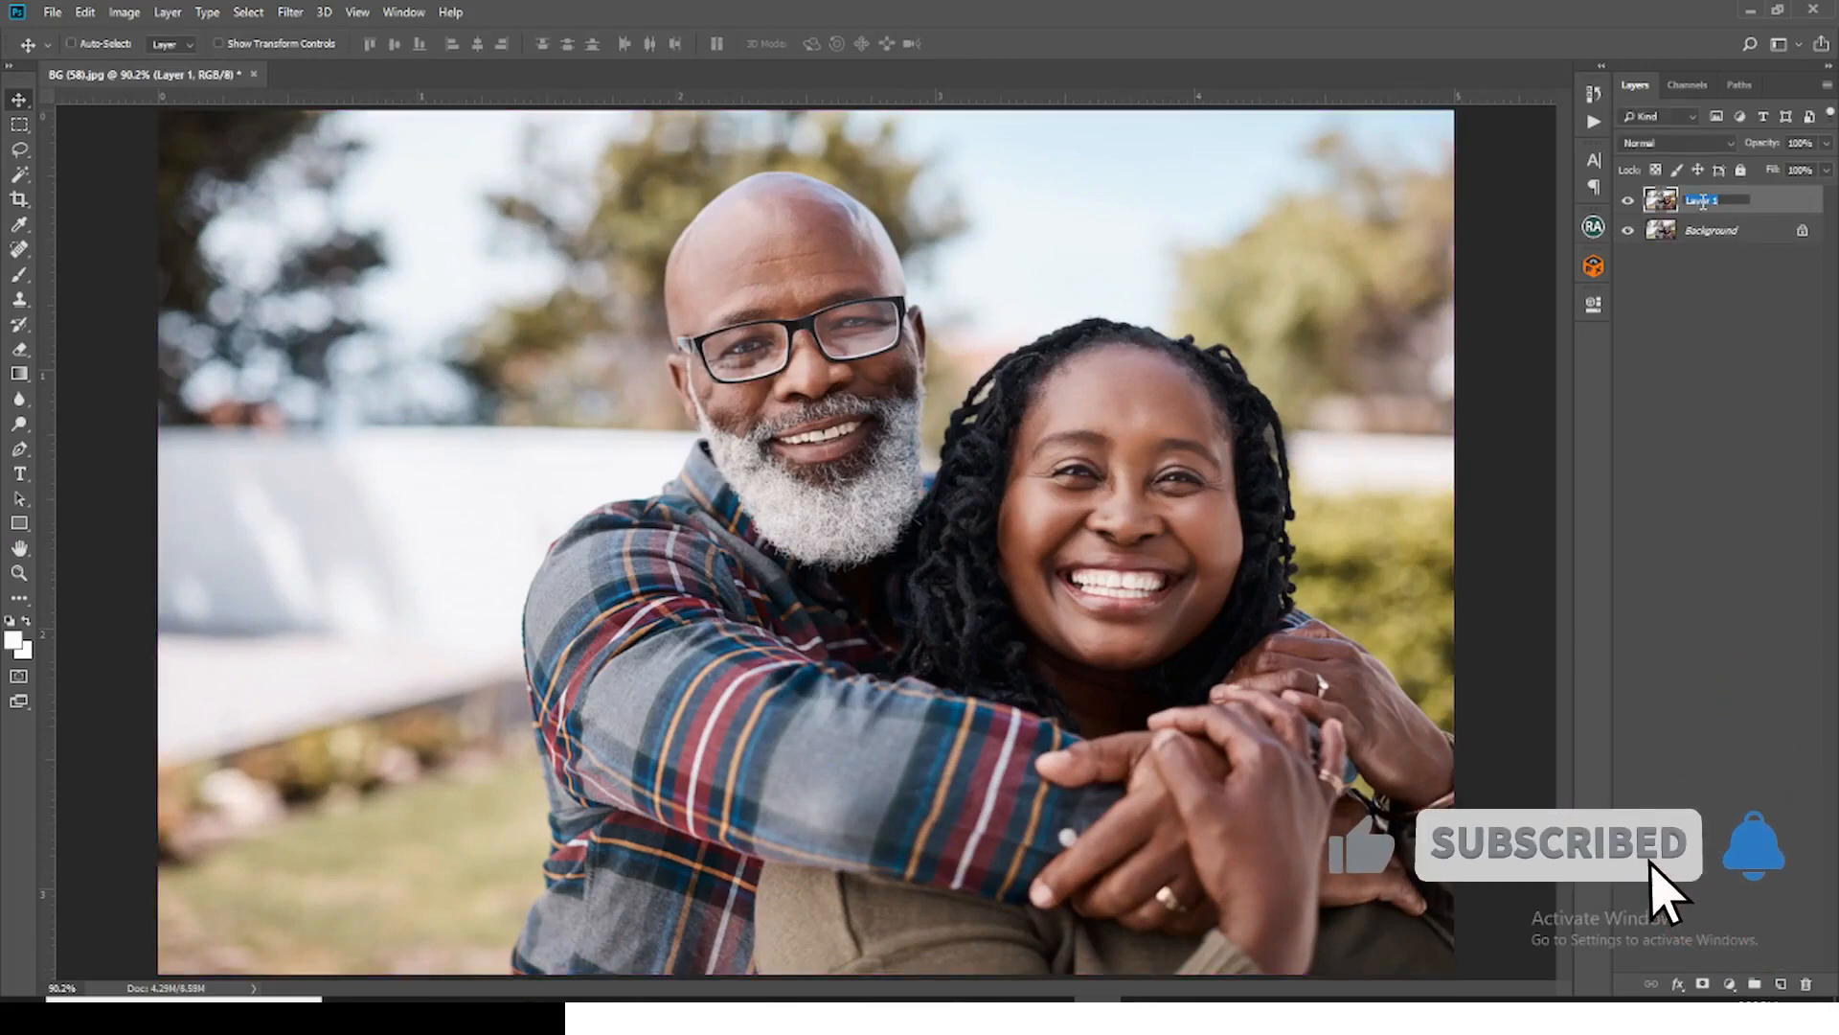
type("SOFT")
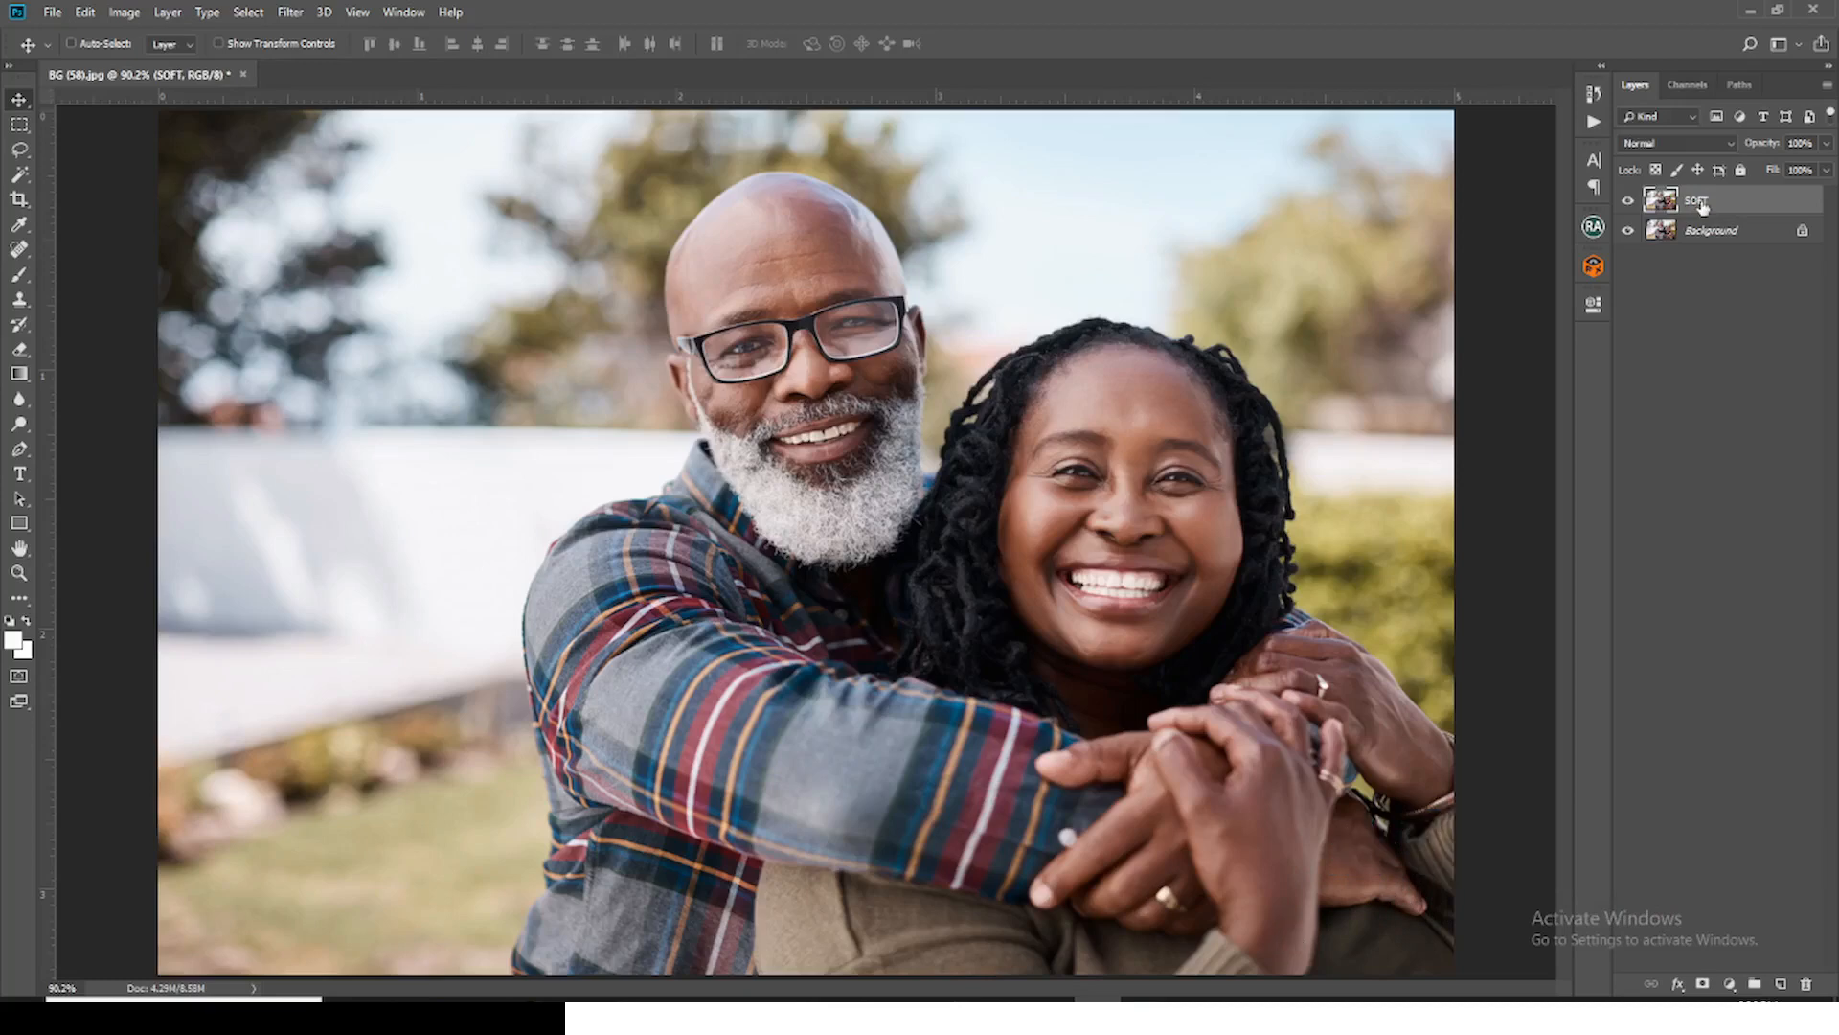
key("Return")
left_click(126, 12)
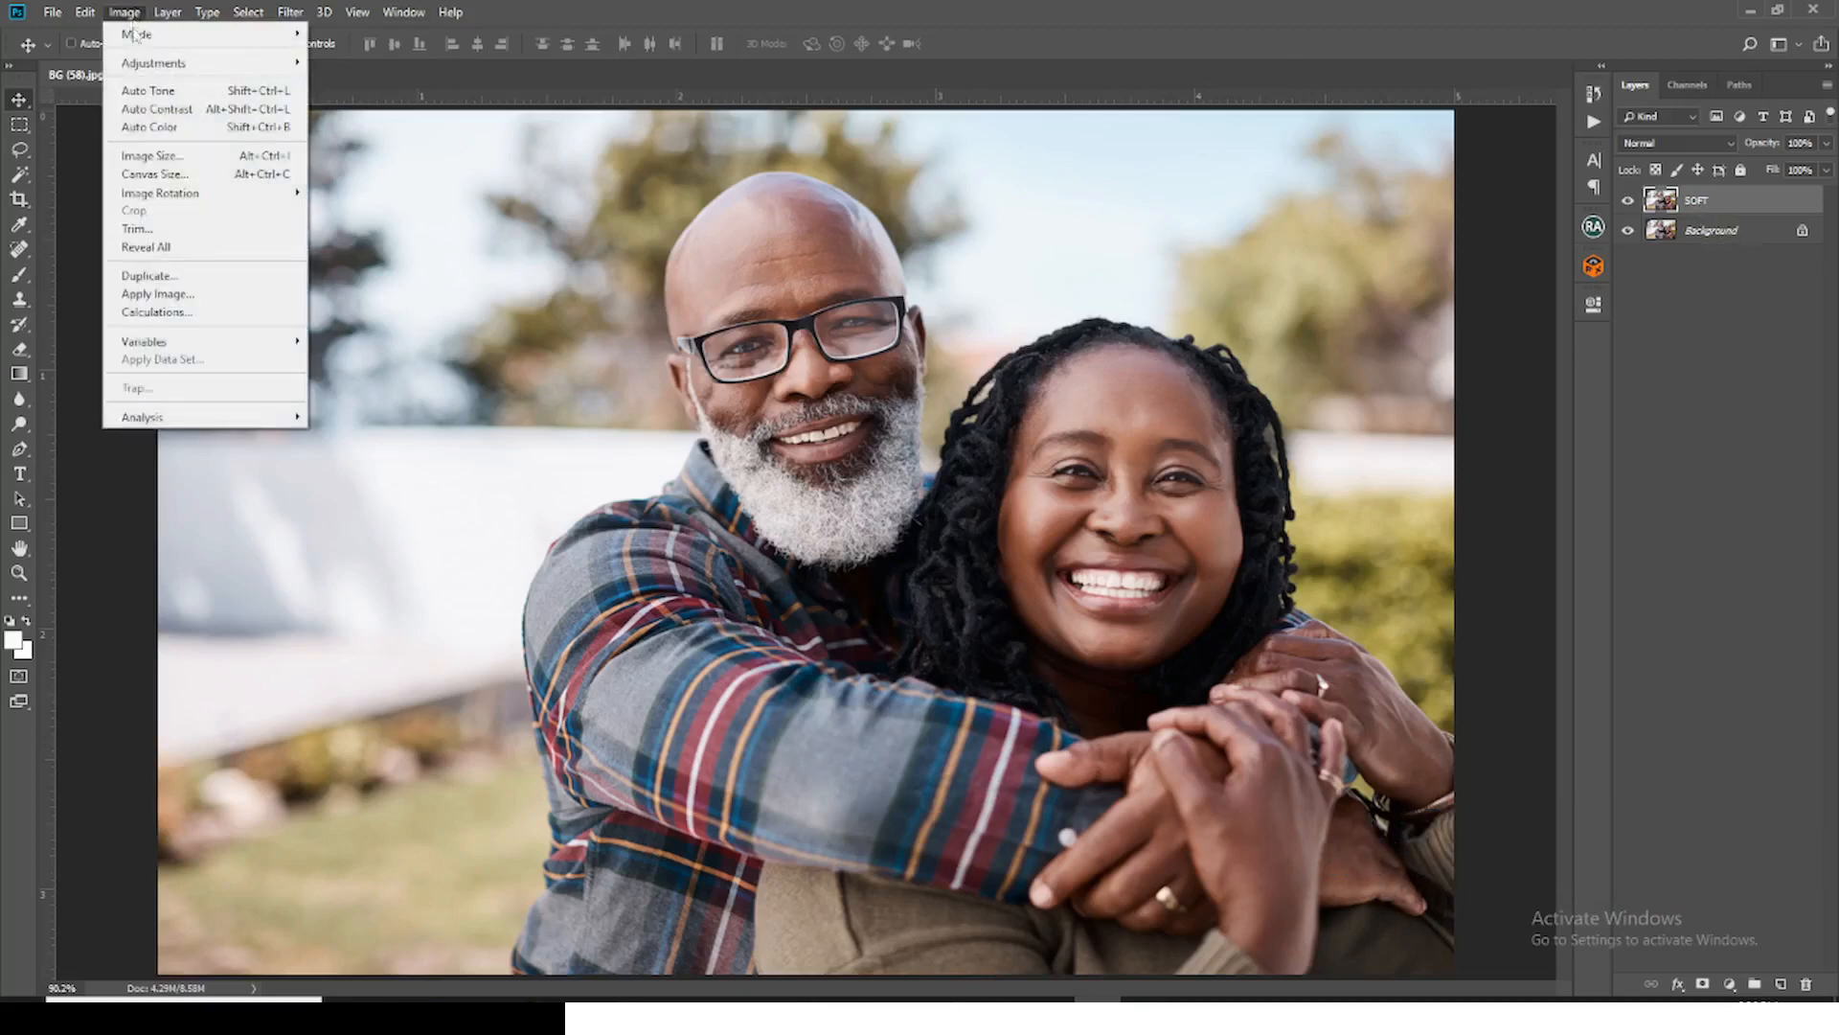
left_click(154, 92)
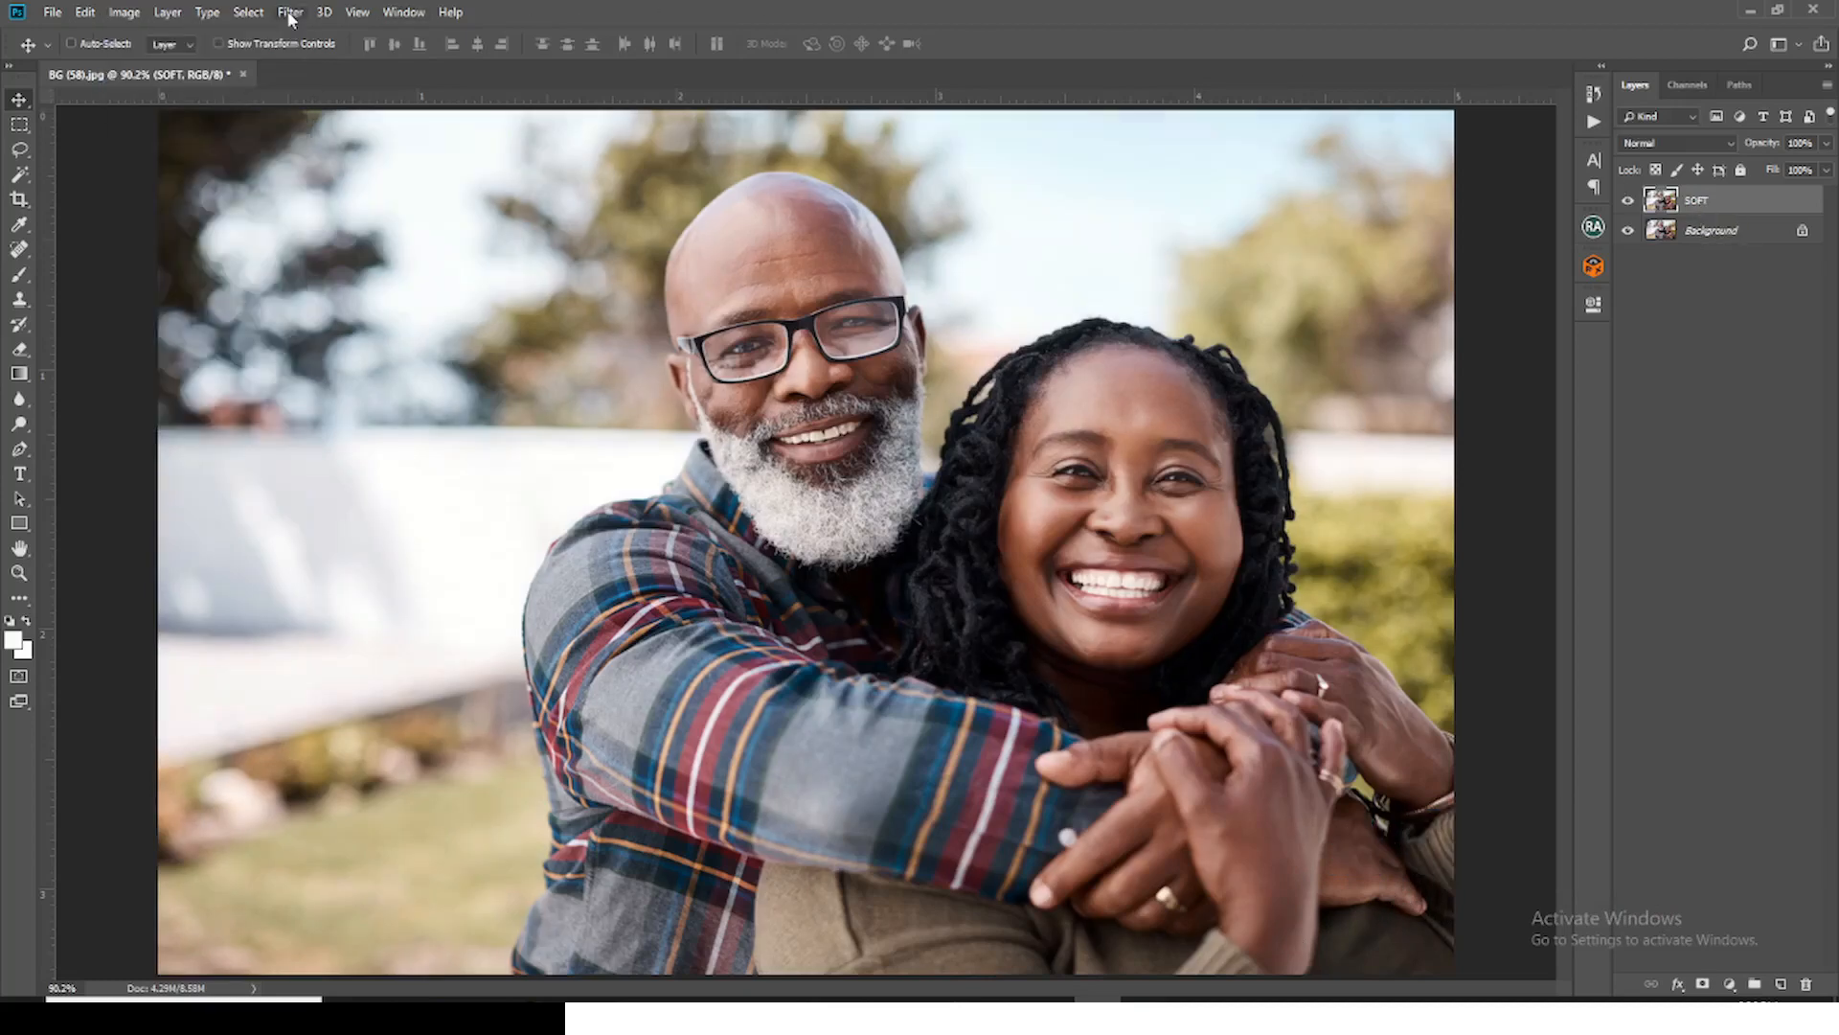
Step: Apply Oil Paint to the SOFT layer with Stylization 5.2, Cleanliness 2.3, Scale 0.1, Bristle Detail 0.0, and Lighting at Angle 0, Shine 0.0
left_click(290, 13)
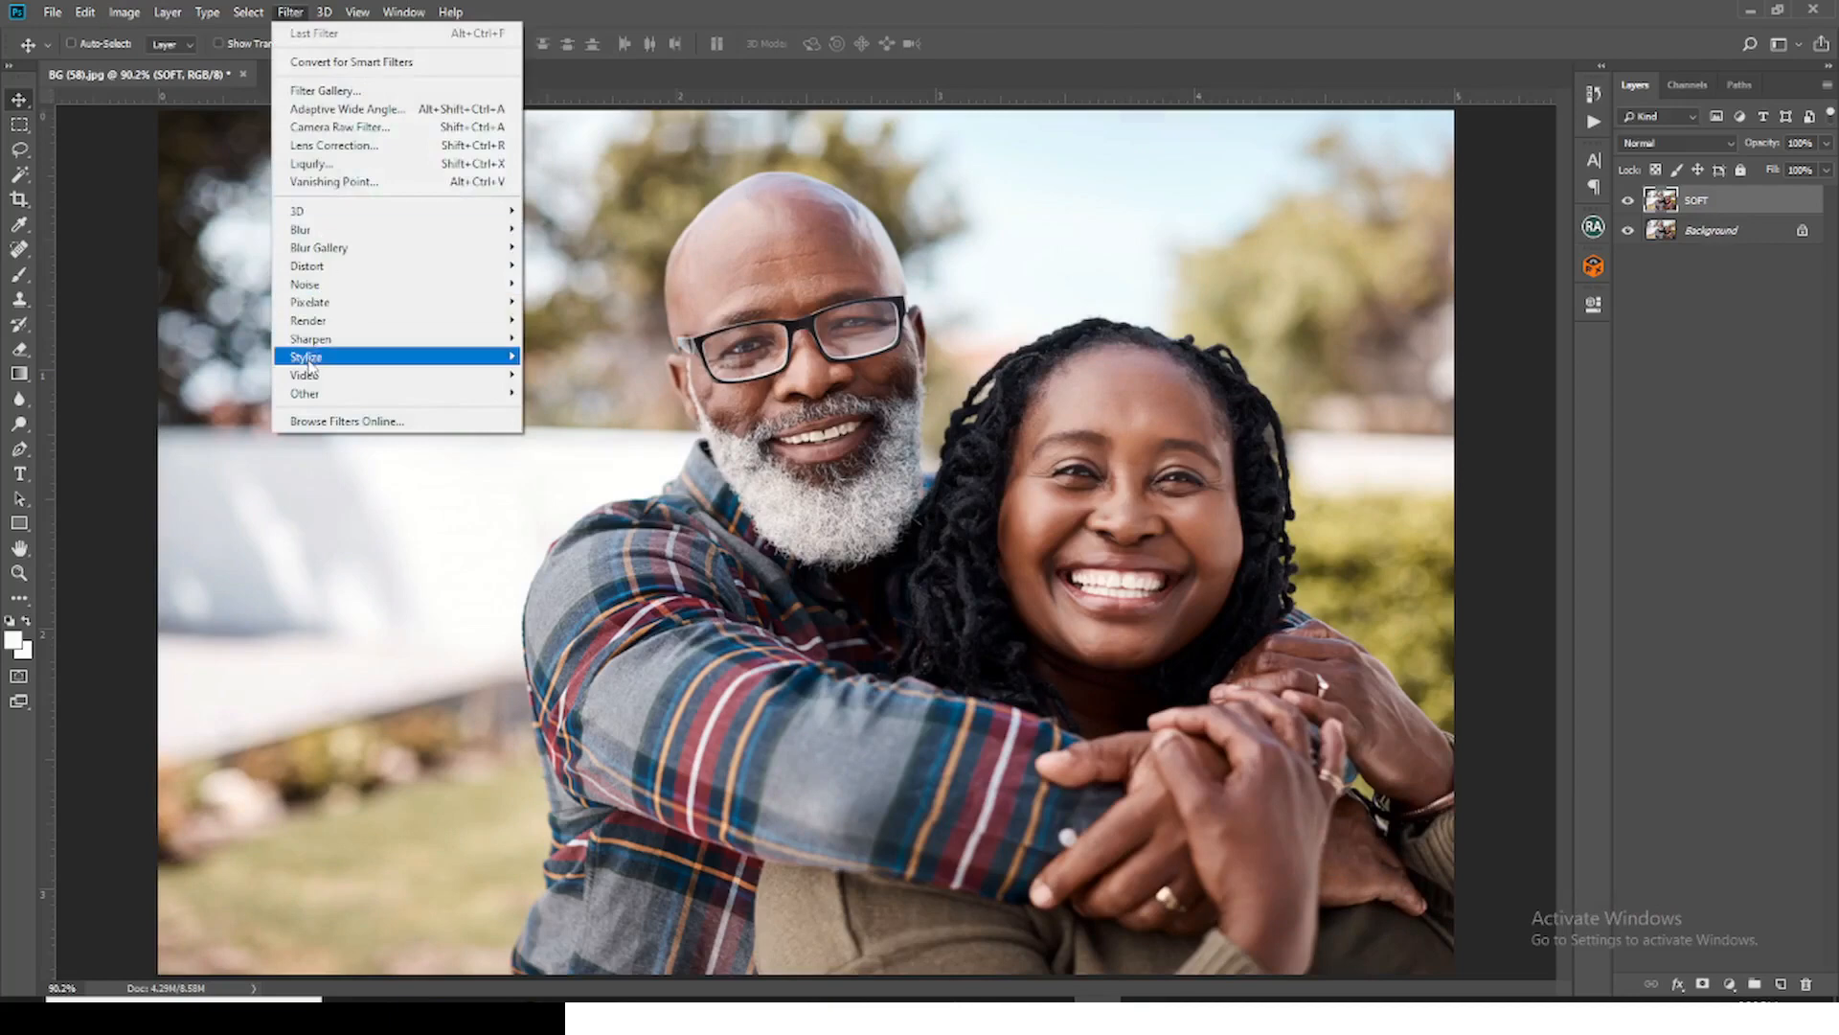
mouse_move(309, 360)
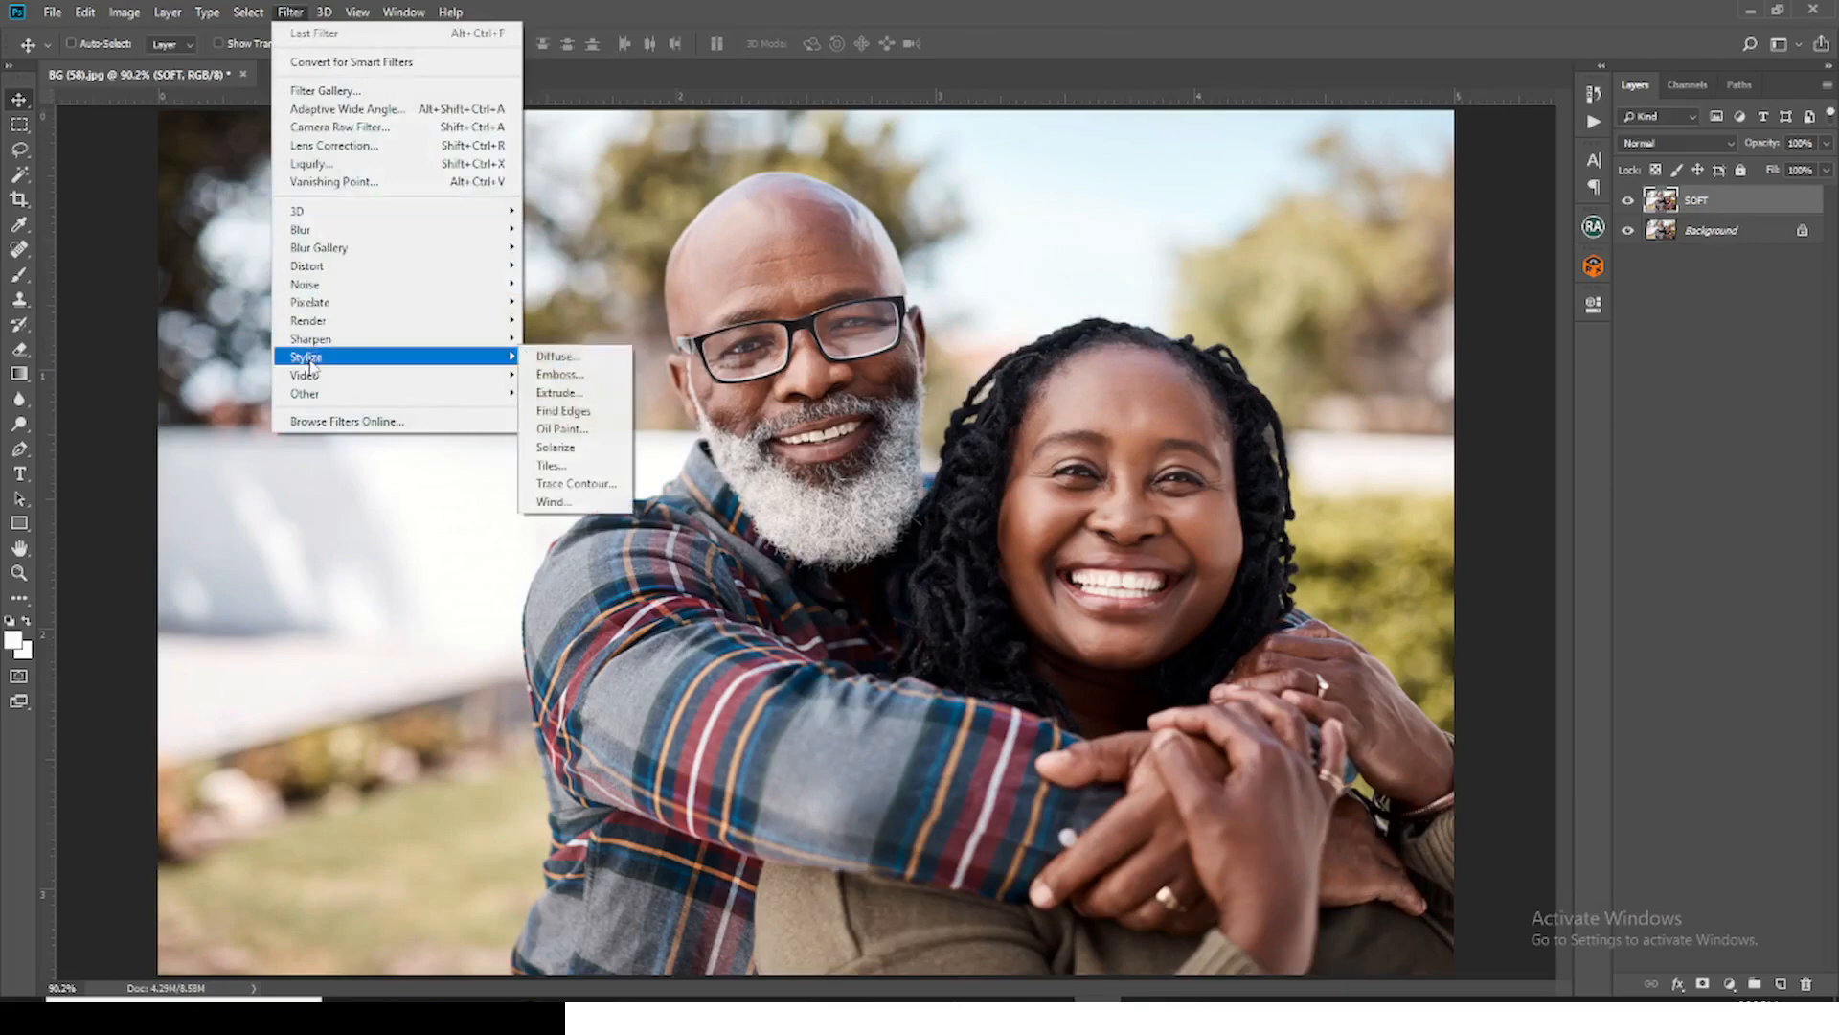
left_click(563, 428)
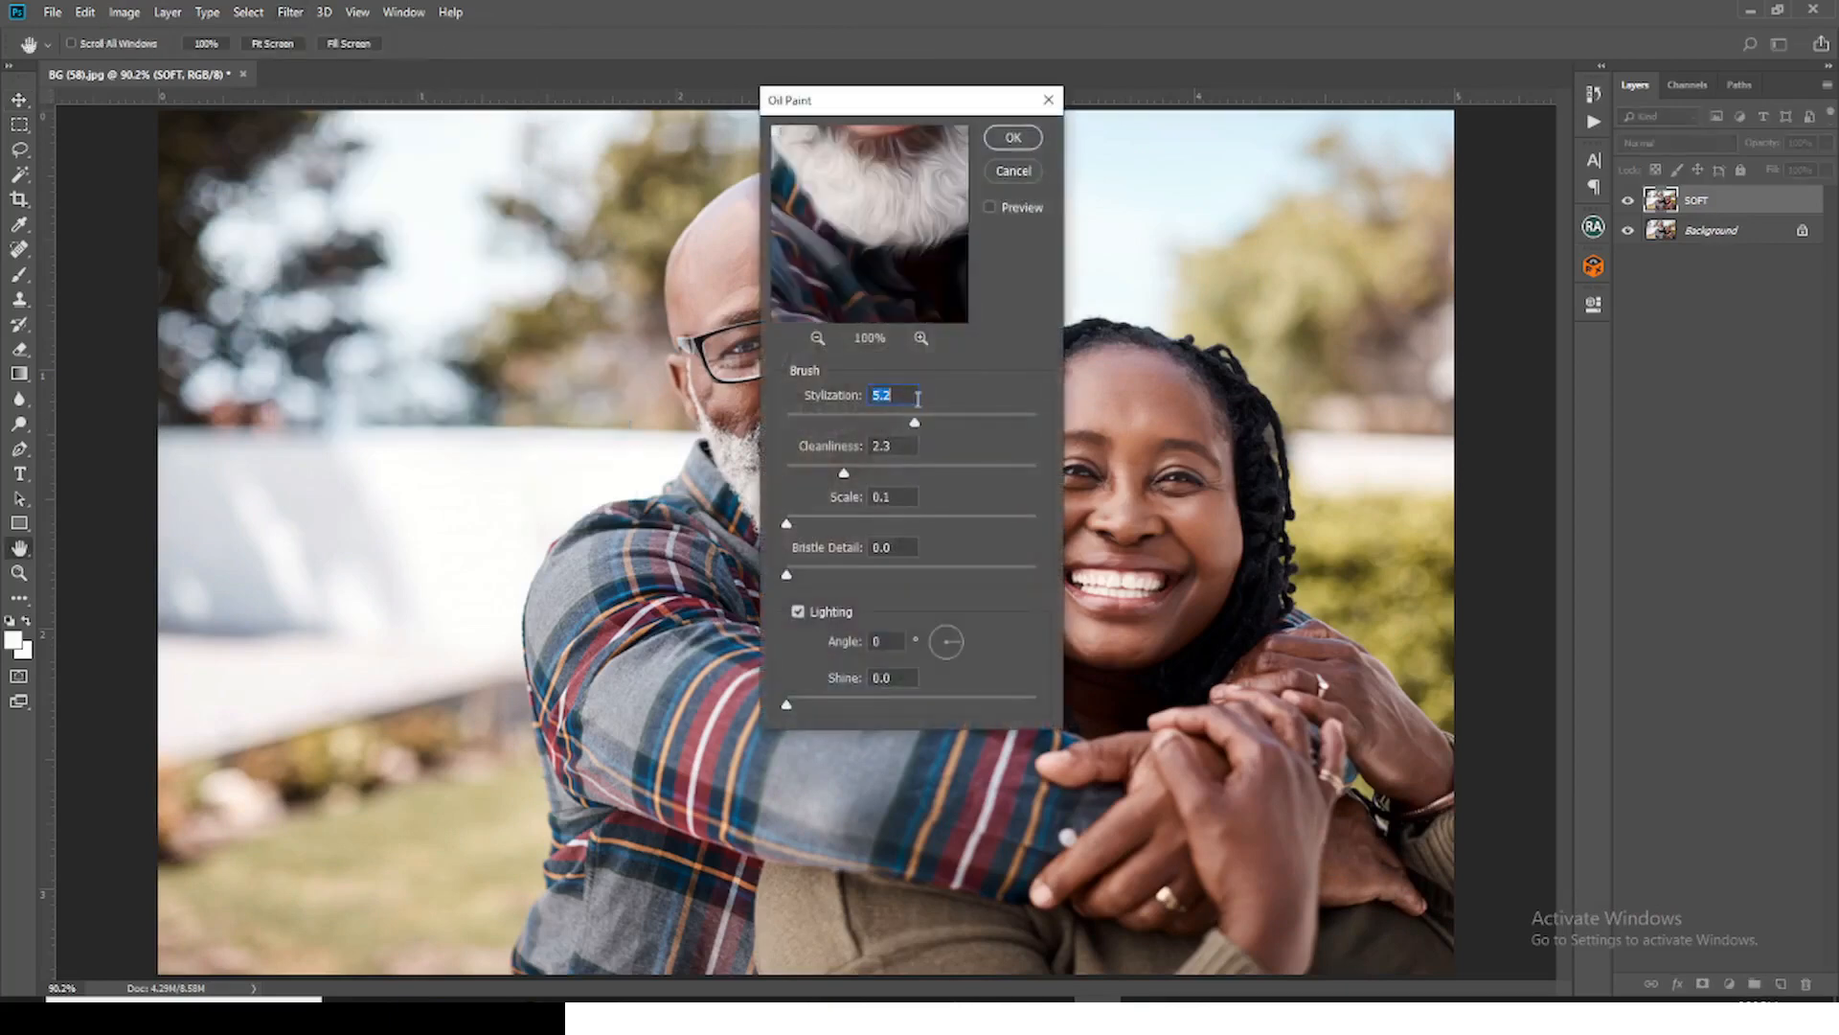
key("Tab")
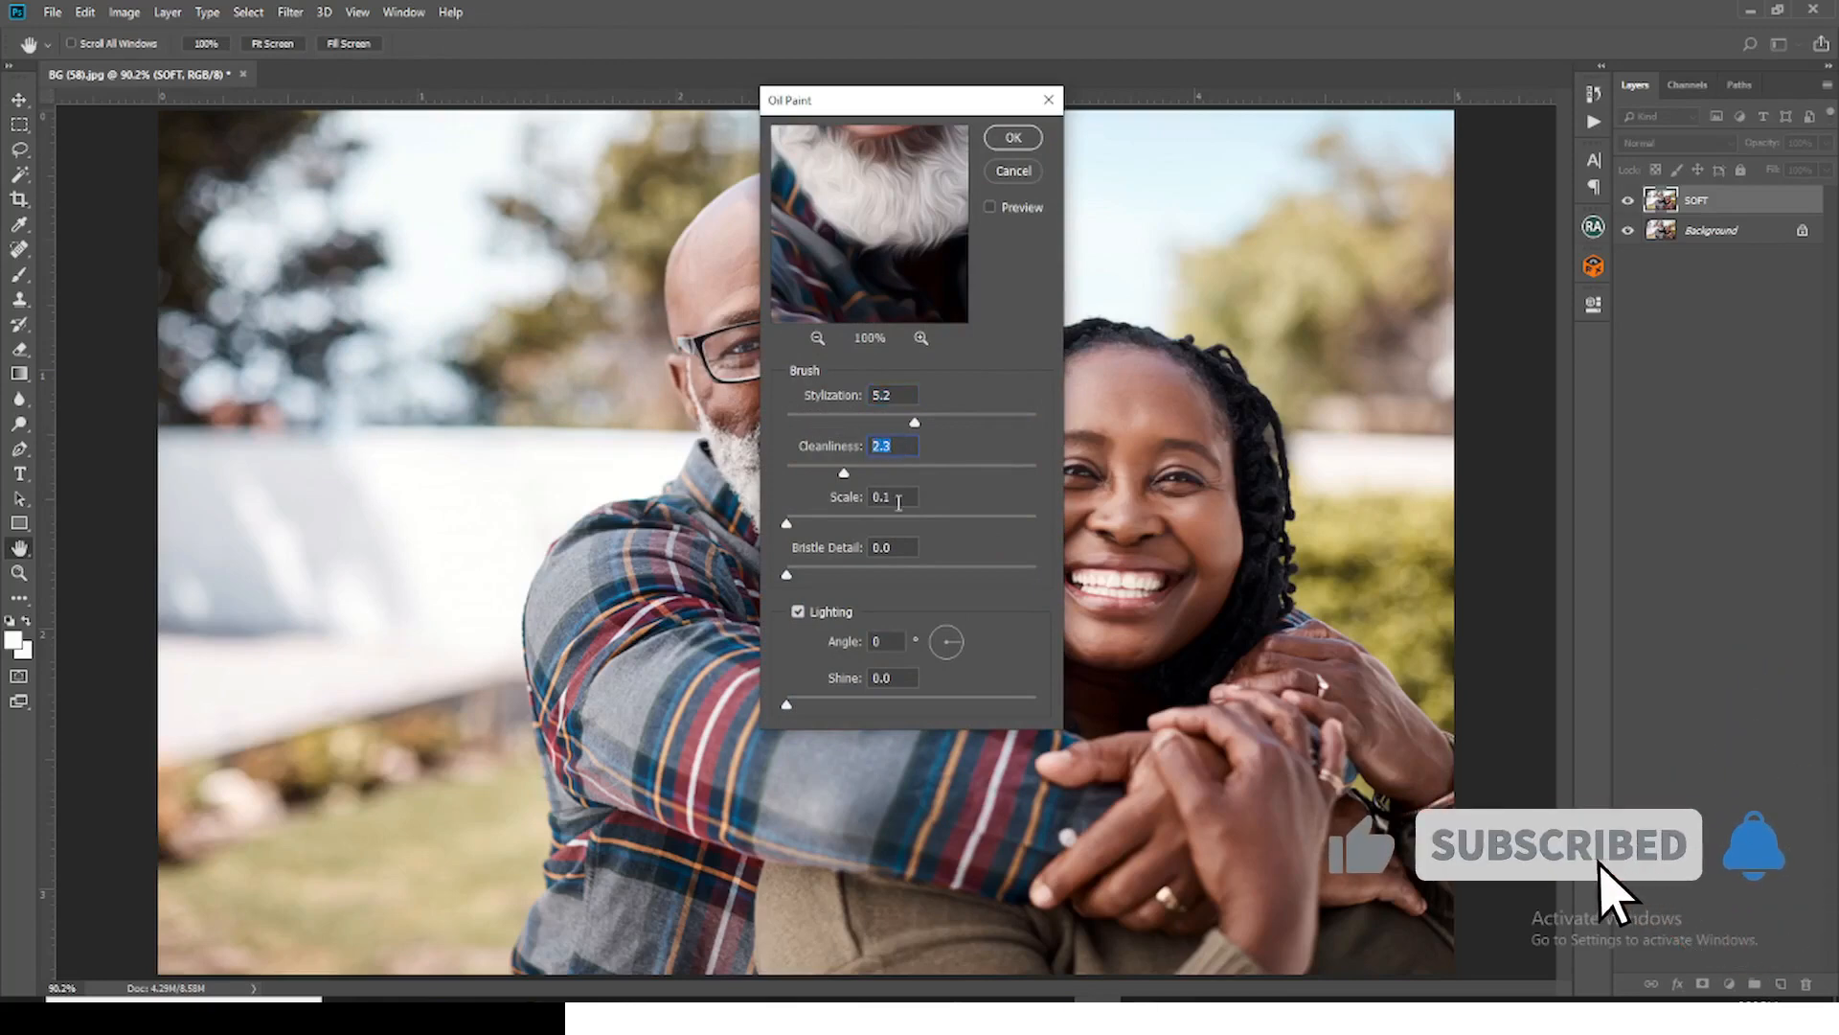
key("Tab")
key("Tab")
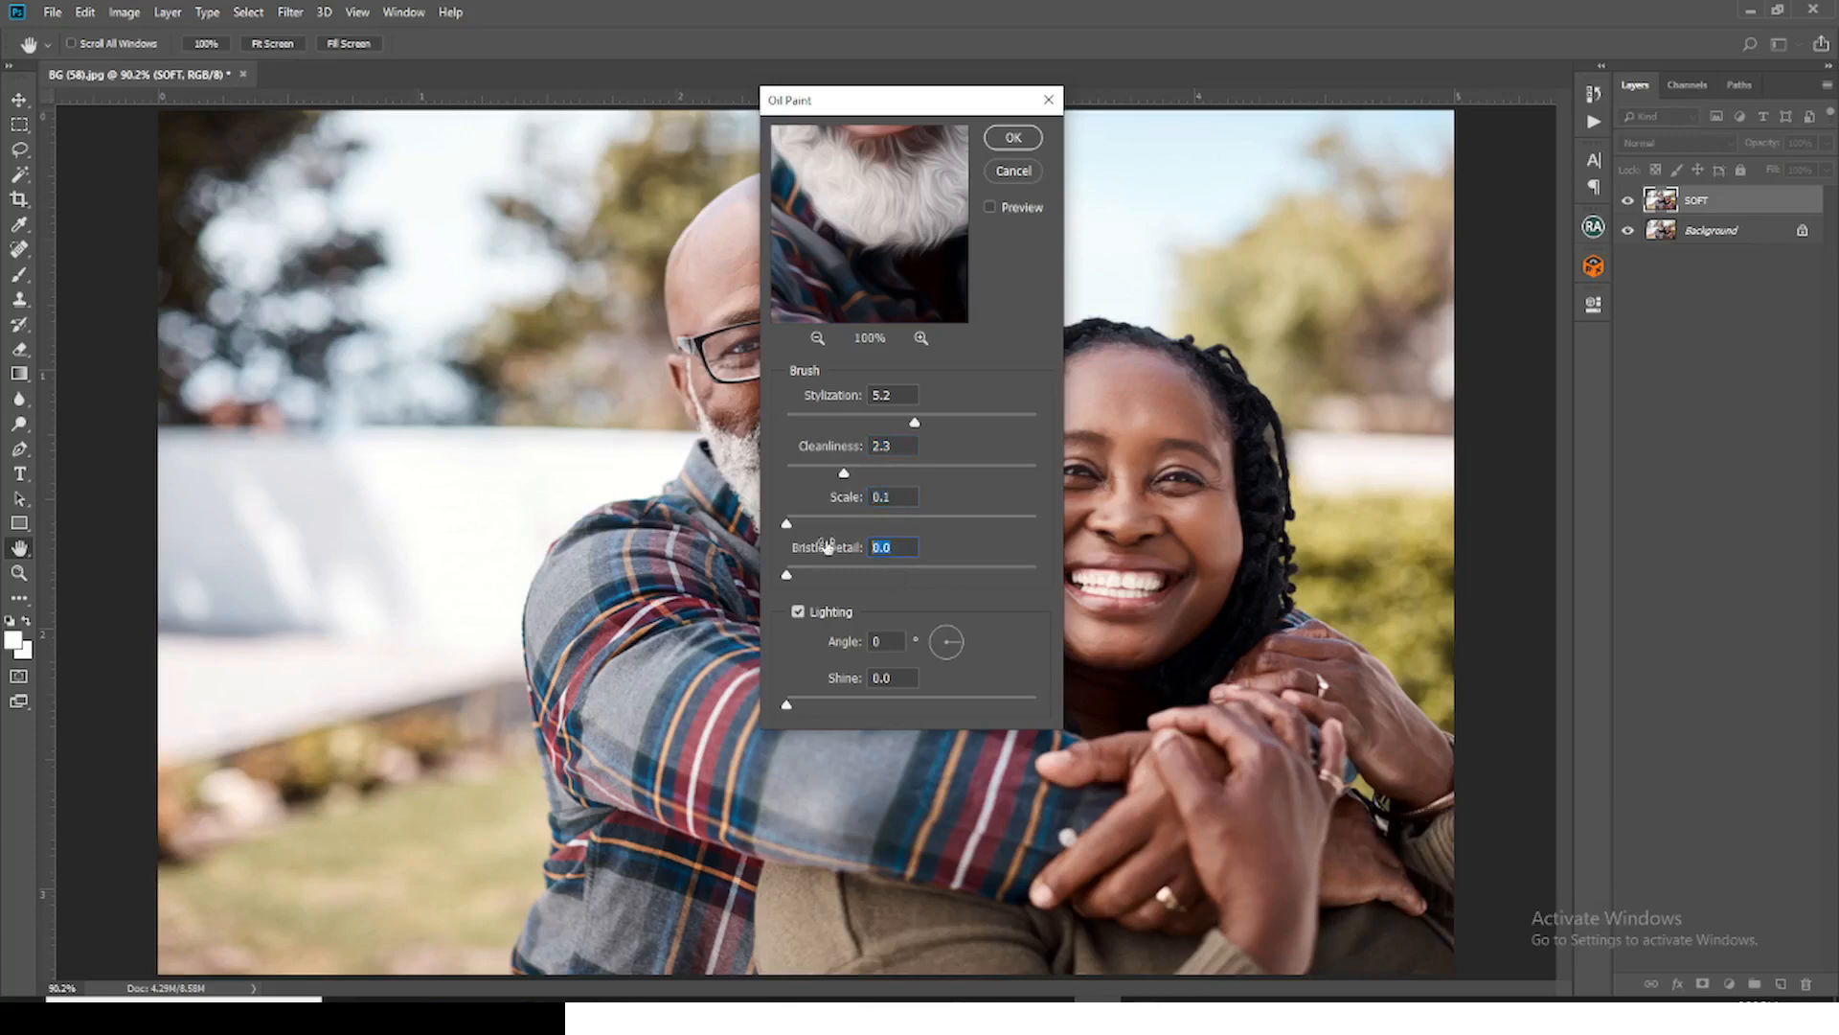
left_click(890, 643)
left_click(897, 679)
left_click(1019, 147)
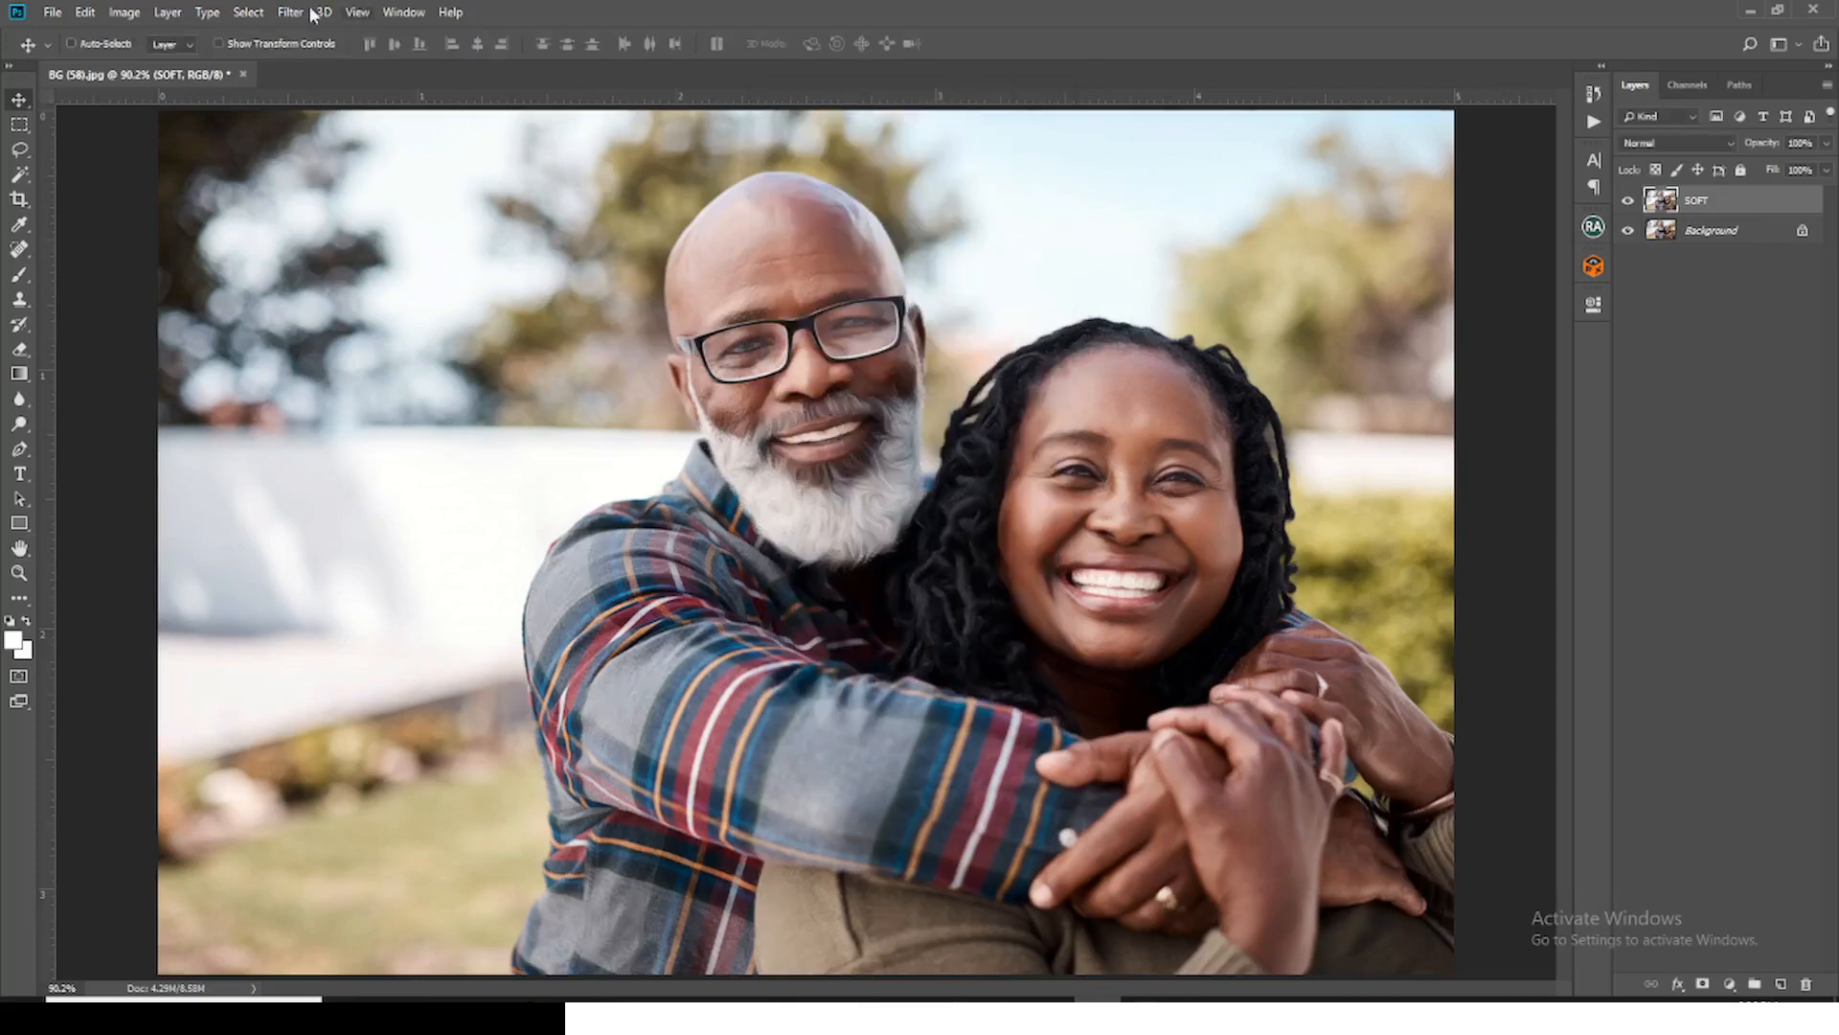
Step: Apply Smart Sharpen to the SOFT layer with Amount 50%, Radius 1.0 px, Reduce Noise 3% and Gaussian Blur removal
left_click(289, 12)
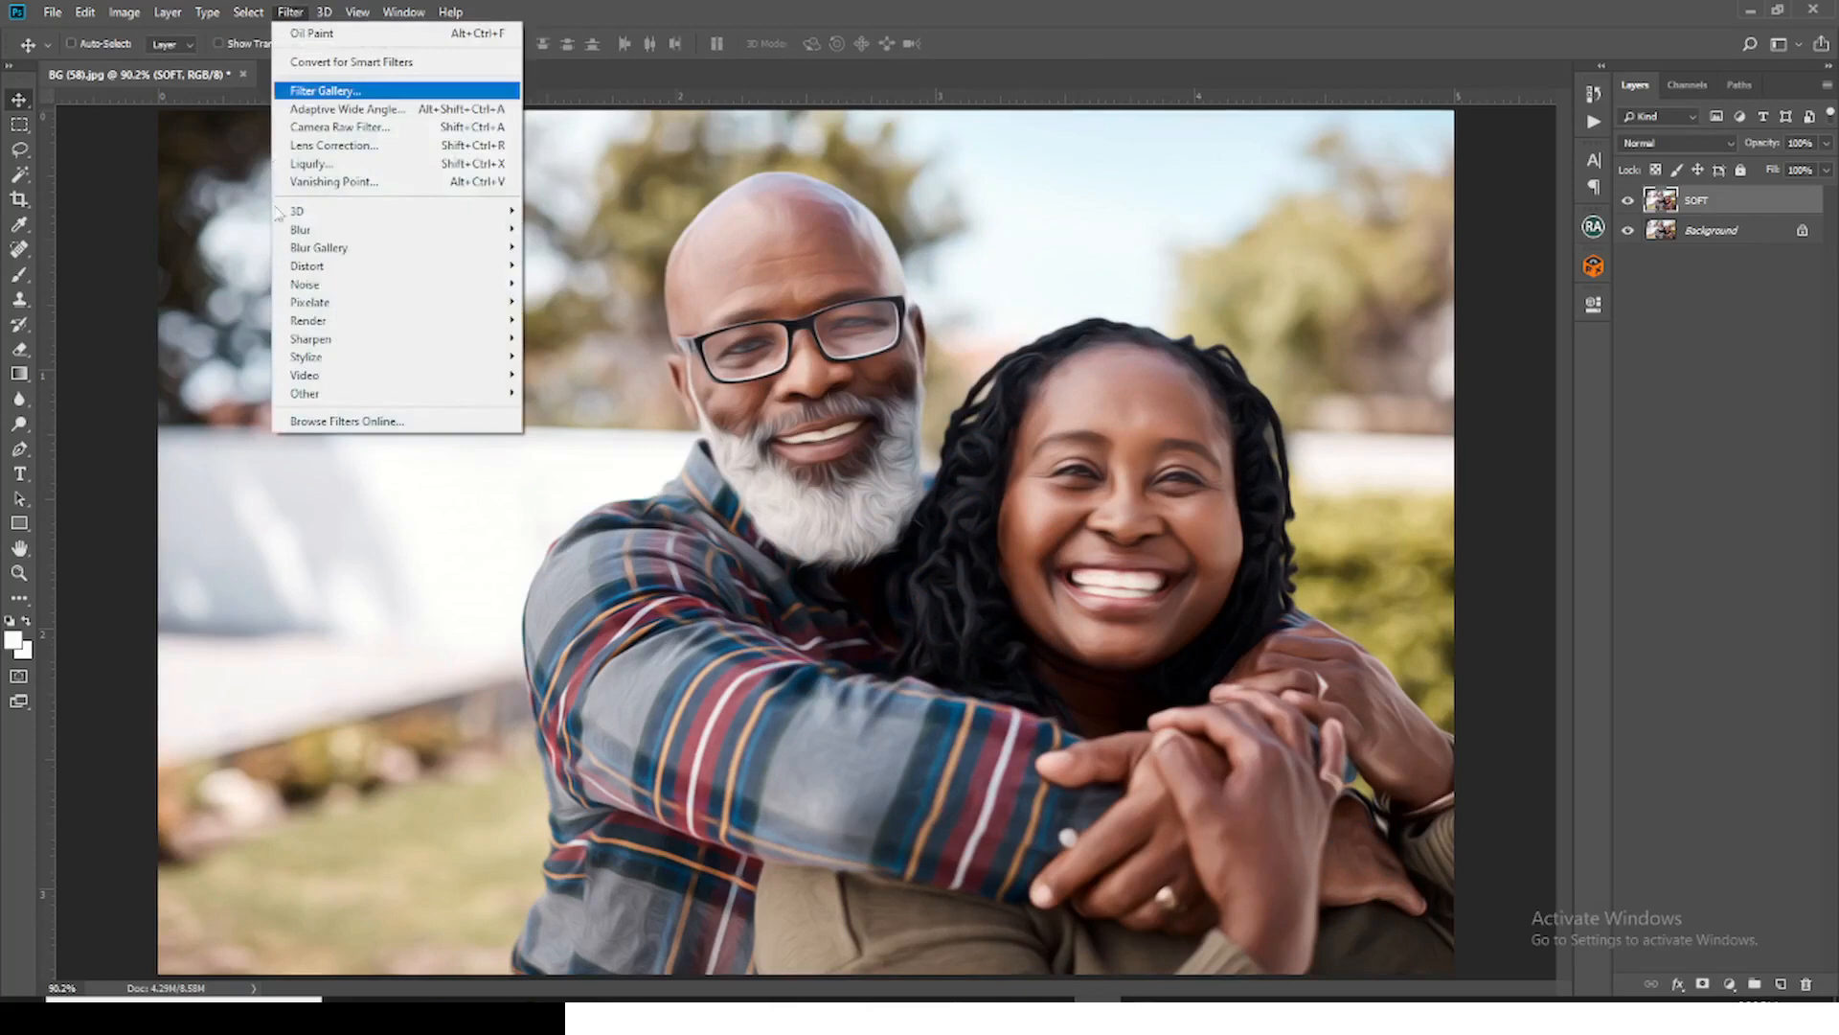
mouse_move(317, 340)
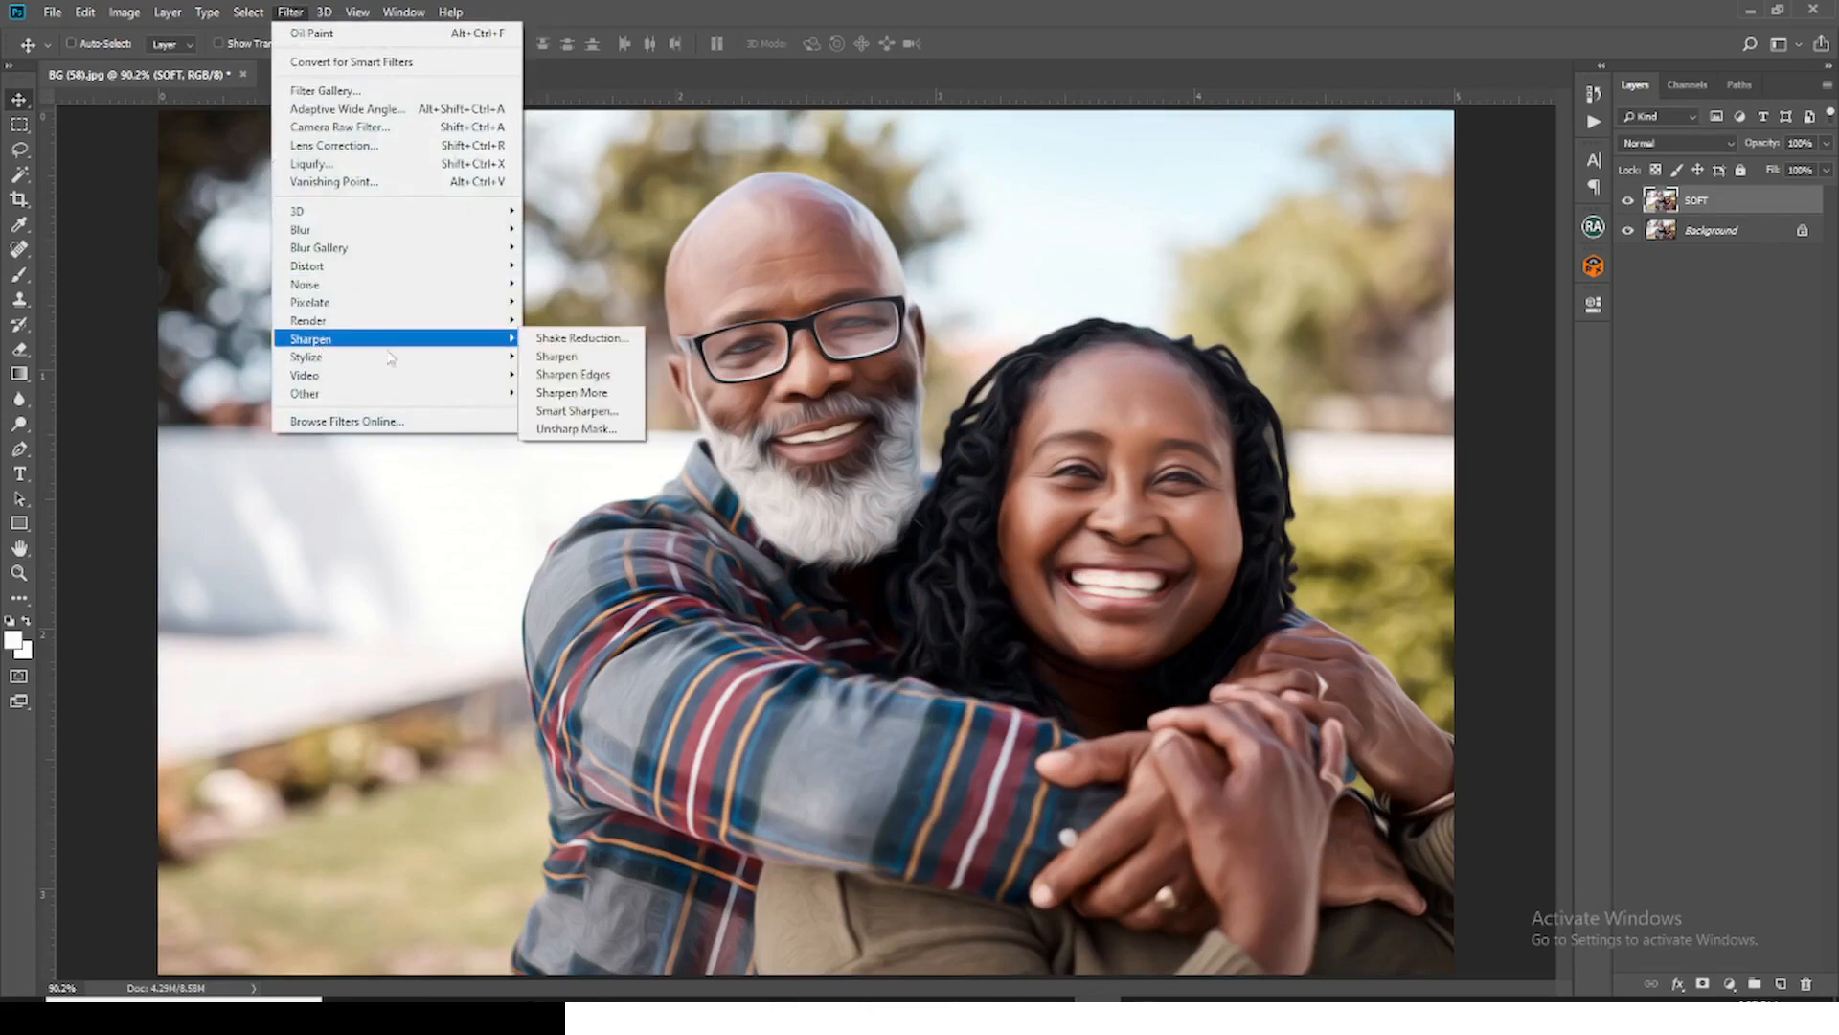
left_click(577, 410)
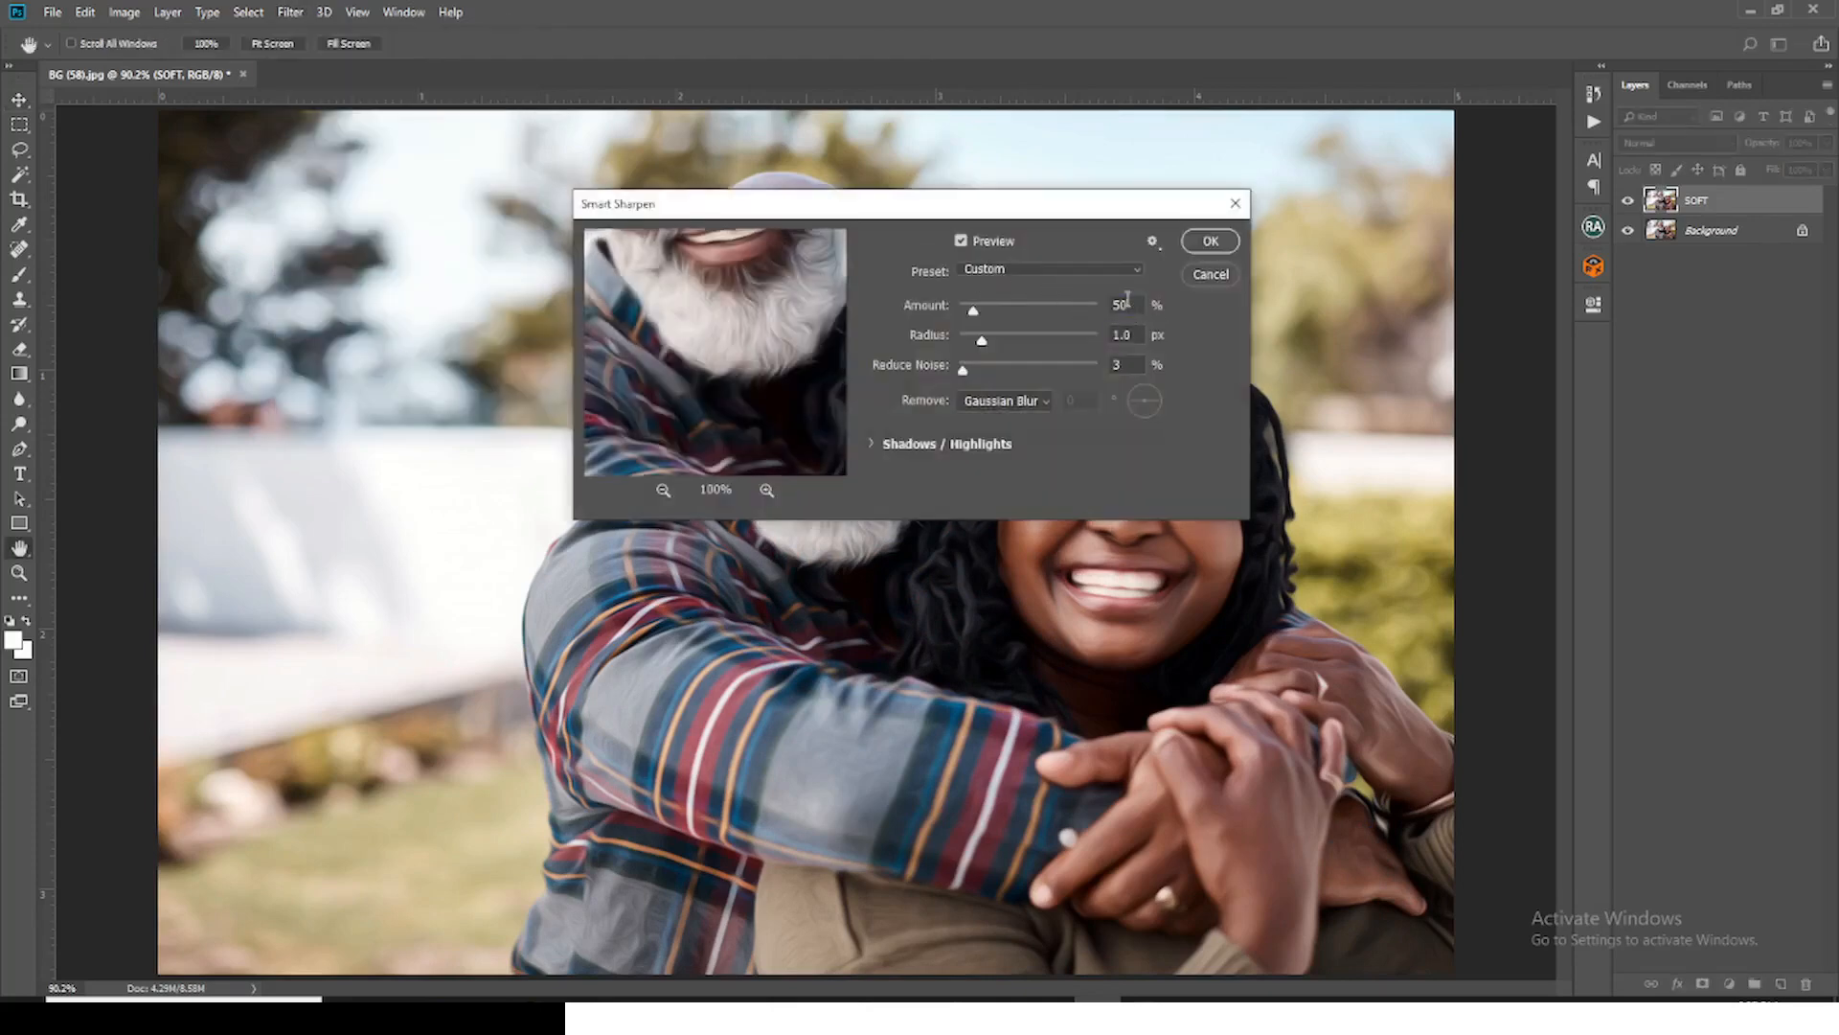
left_click_drag(1128, 299, 1103, 331)
double_click(1115, 364)
left_click(1026, 405)
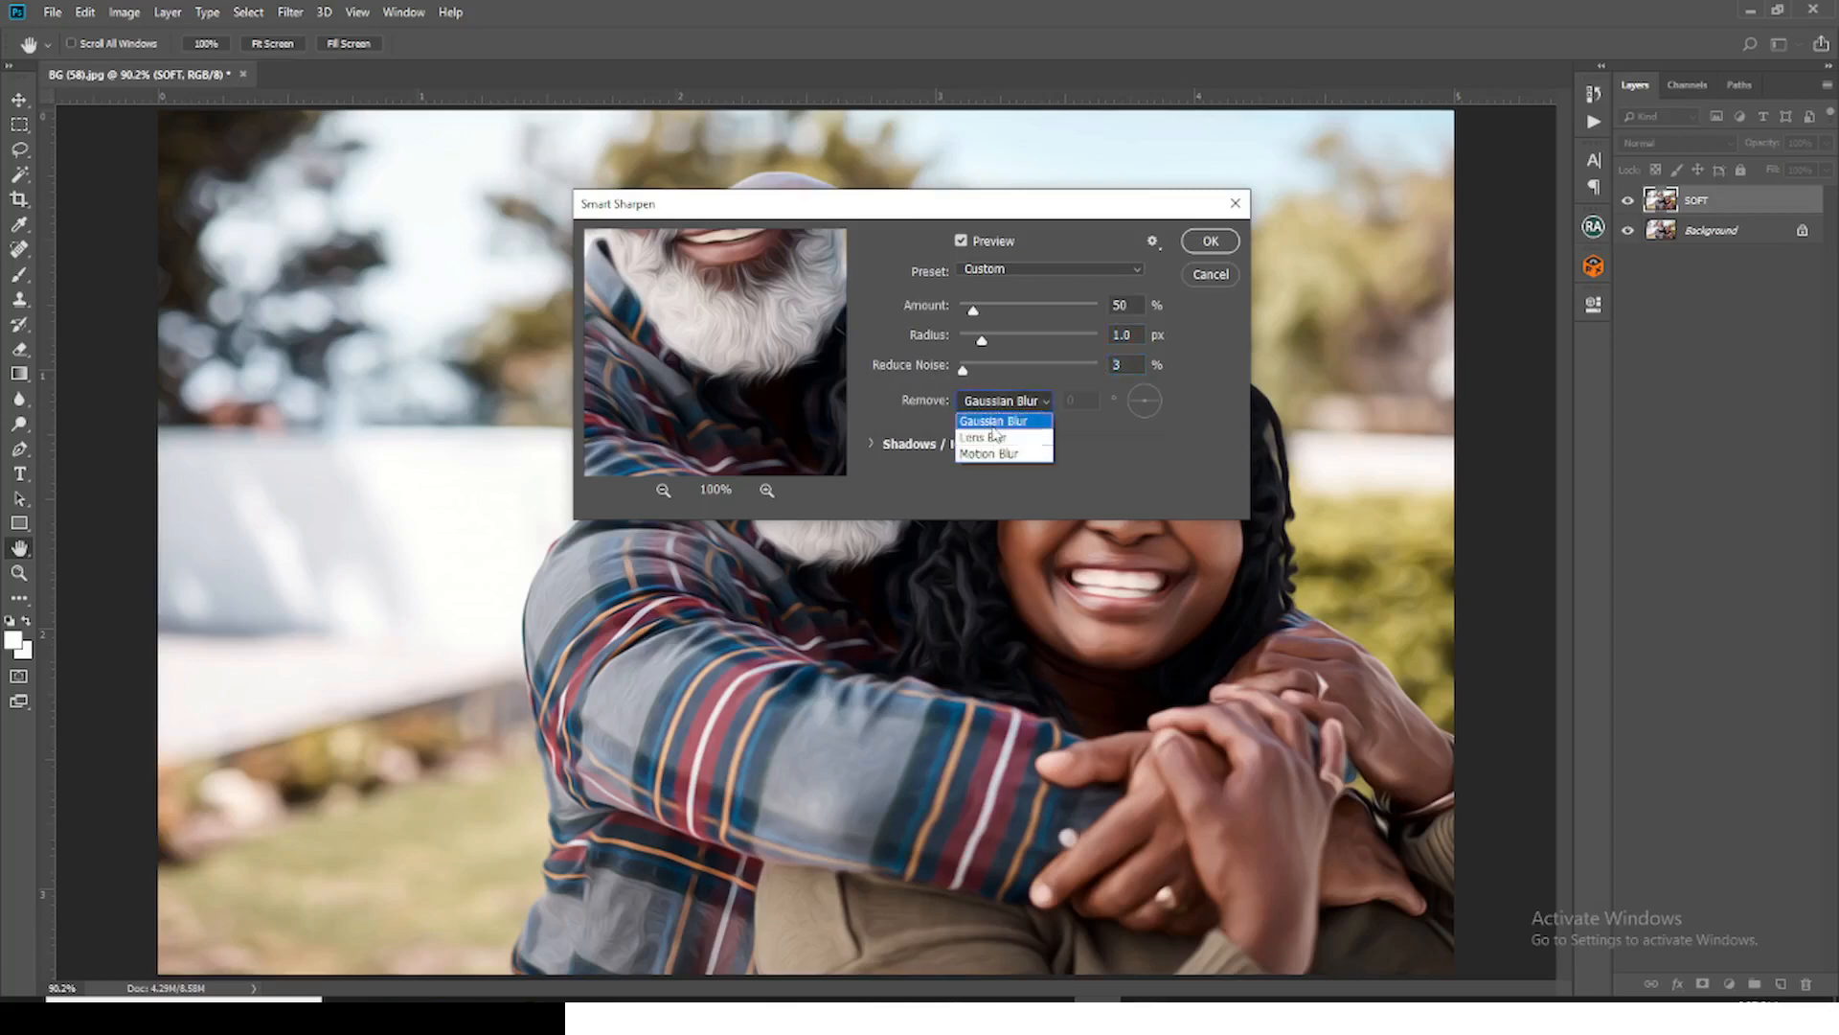
left_click(993, 424)
left_click(1211, 241)
key("v")
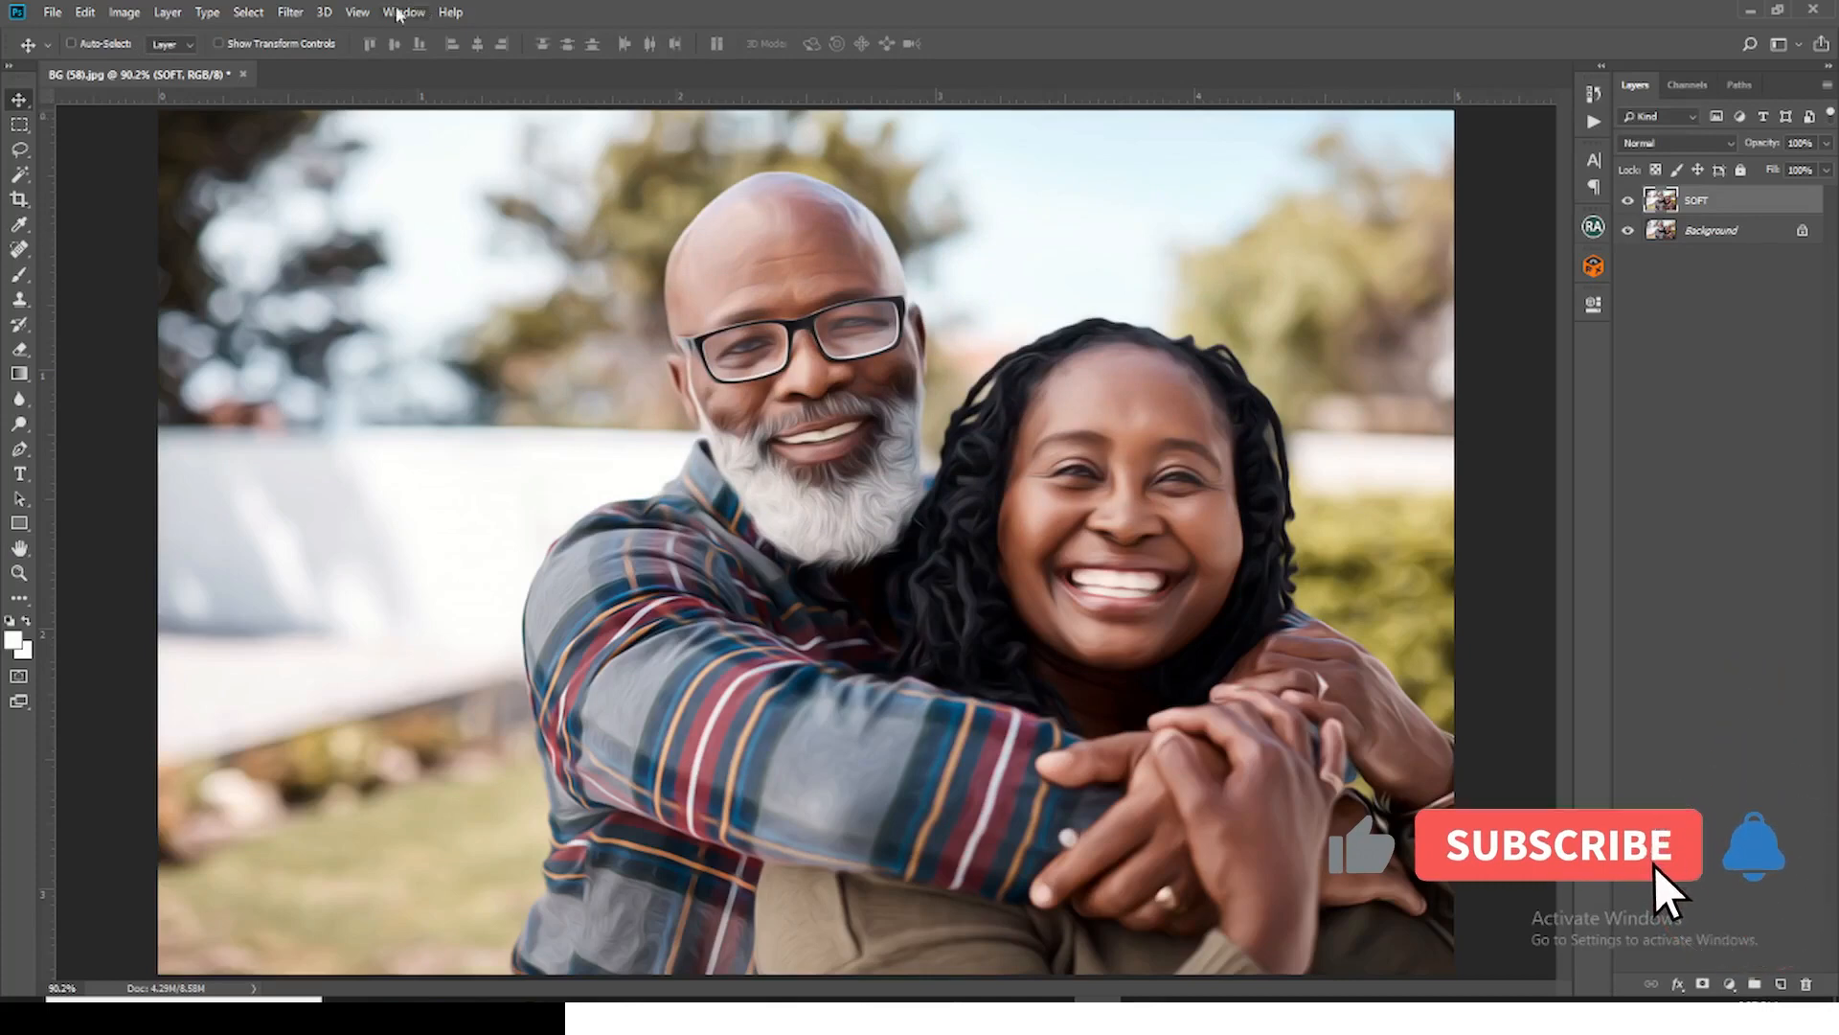
Step: Apply Diffuse Glow to the SOFT layer with Graininess 2, Glow Amount 2 and Clear Amount 18
left_click(280, 12)
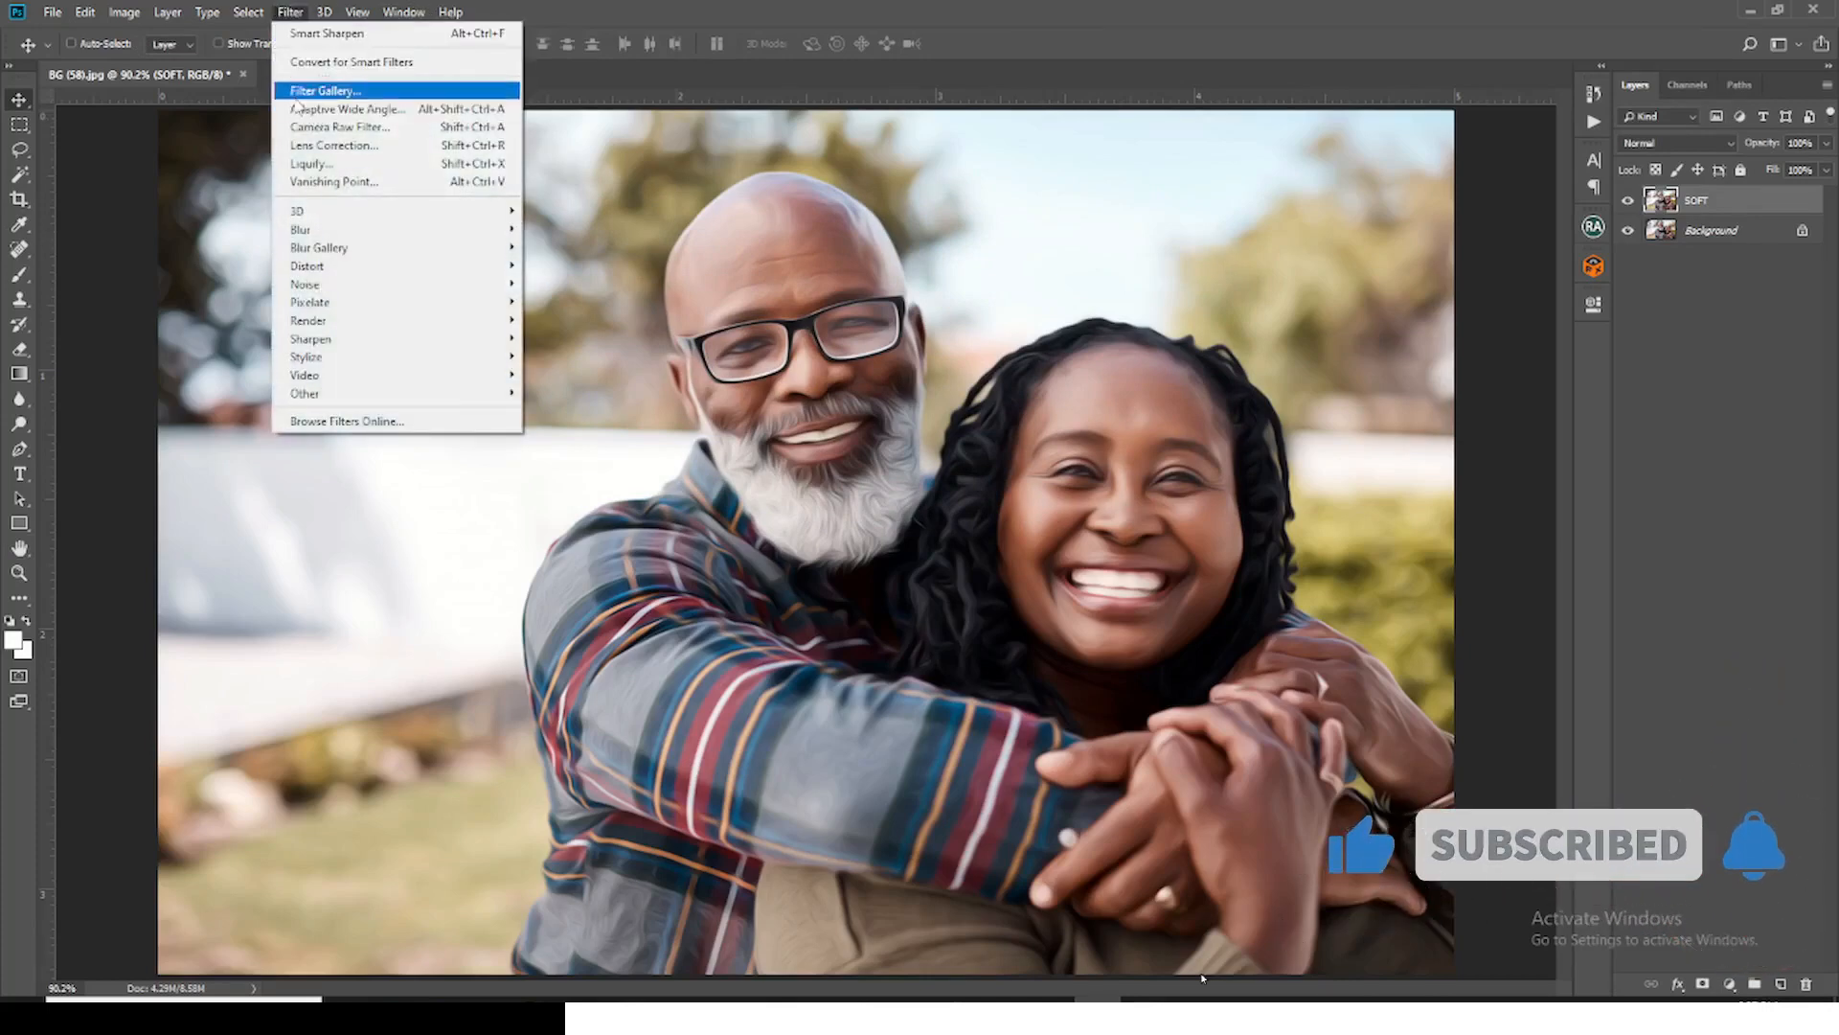
left_click(344, 93)
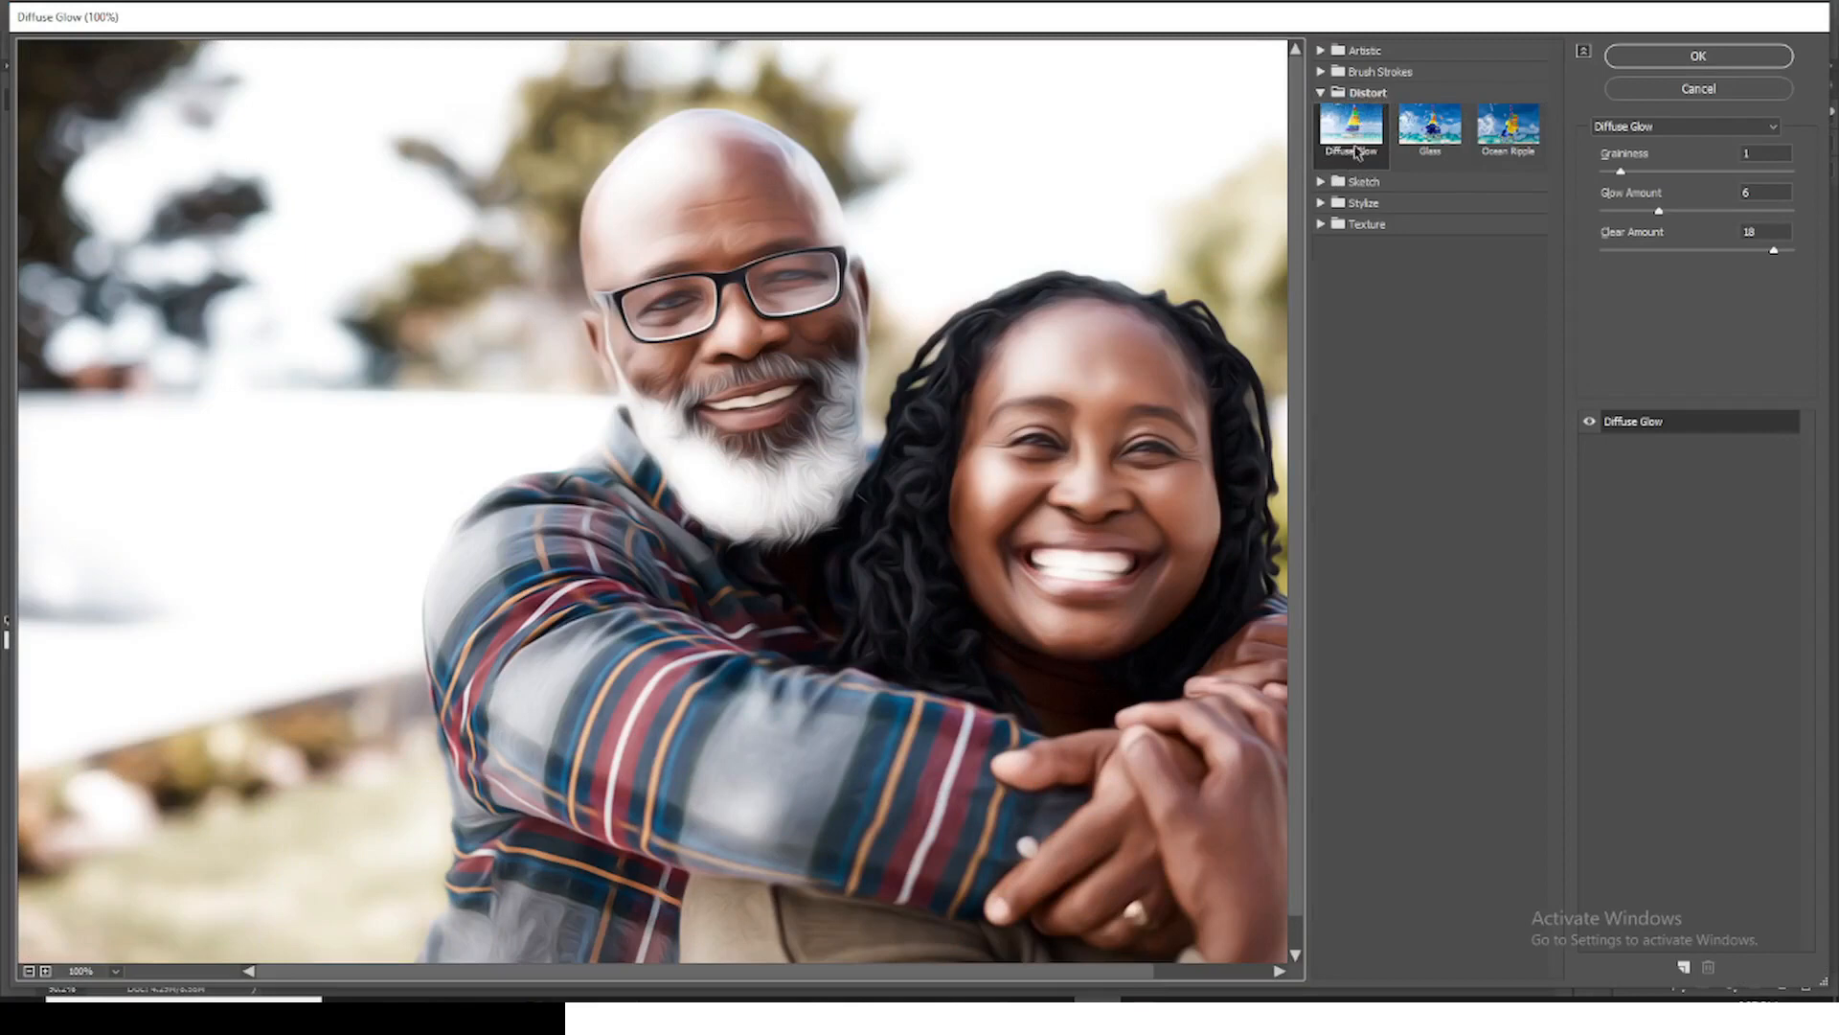
left_click(1356, 139)
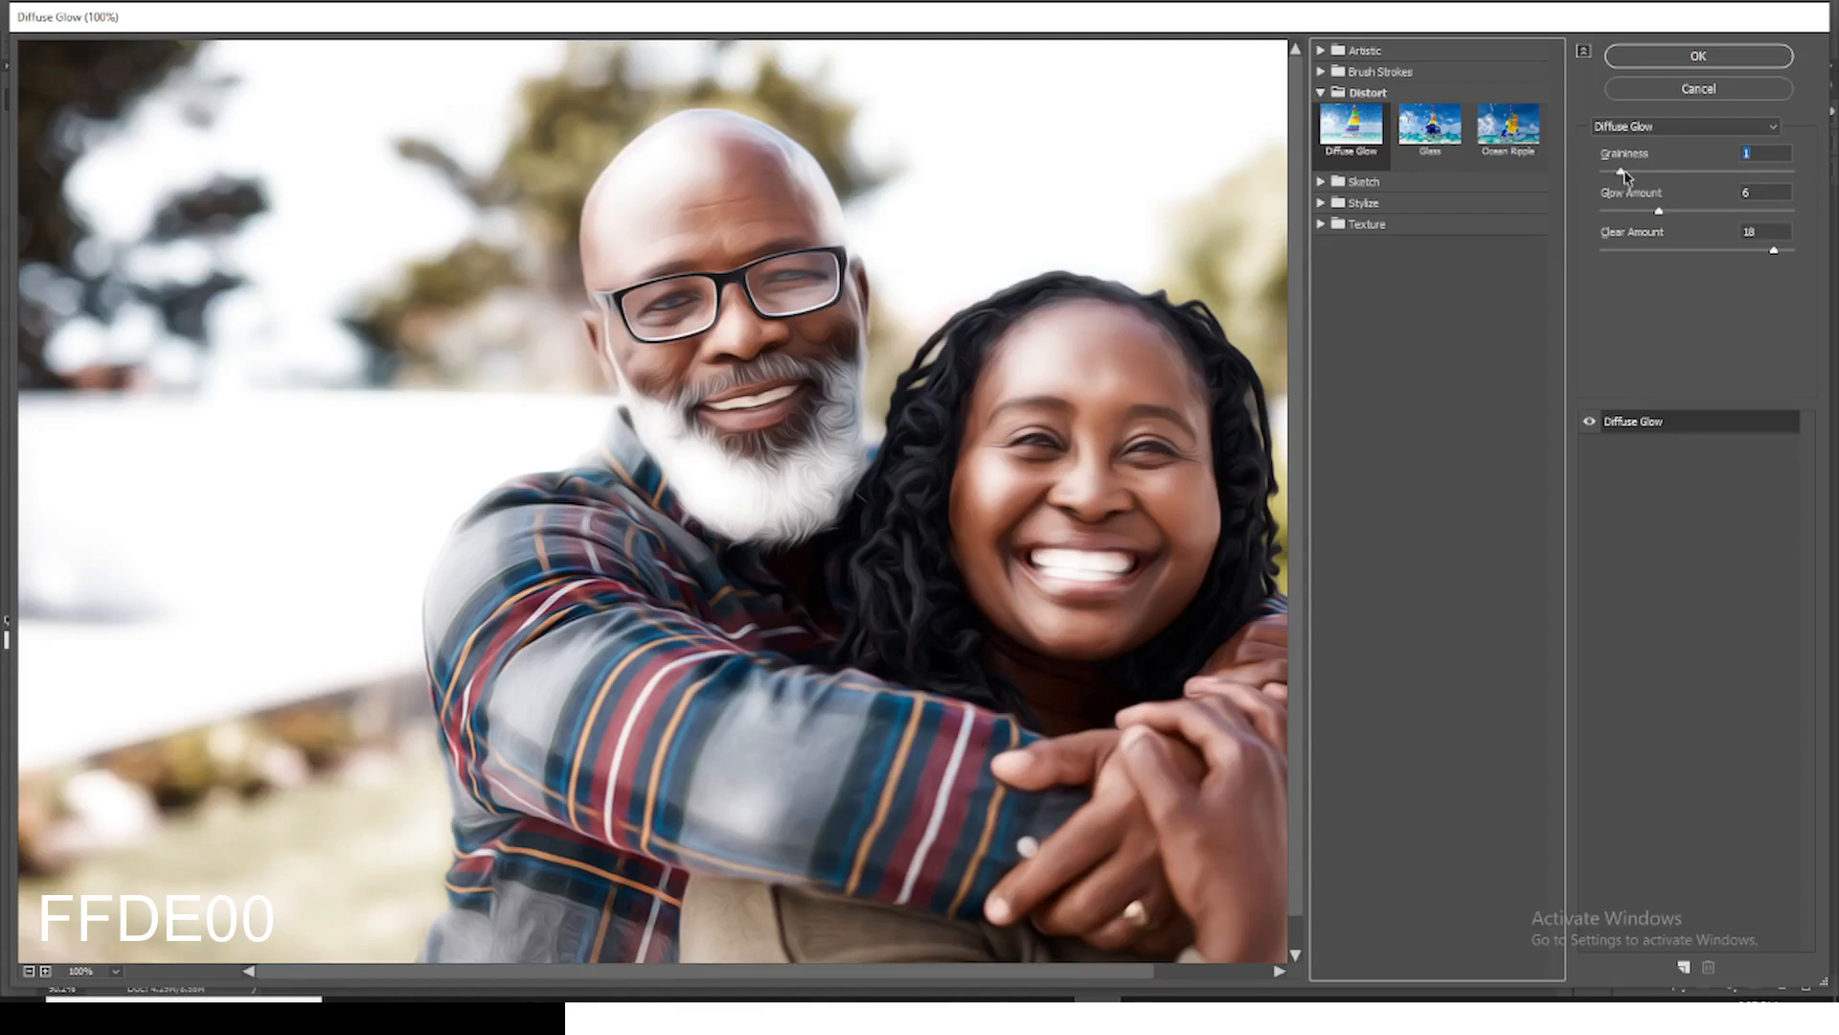
left_click_drag(1625, 175, 1635, 178)
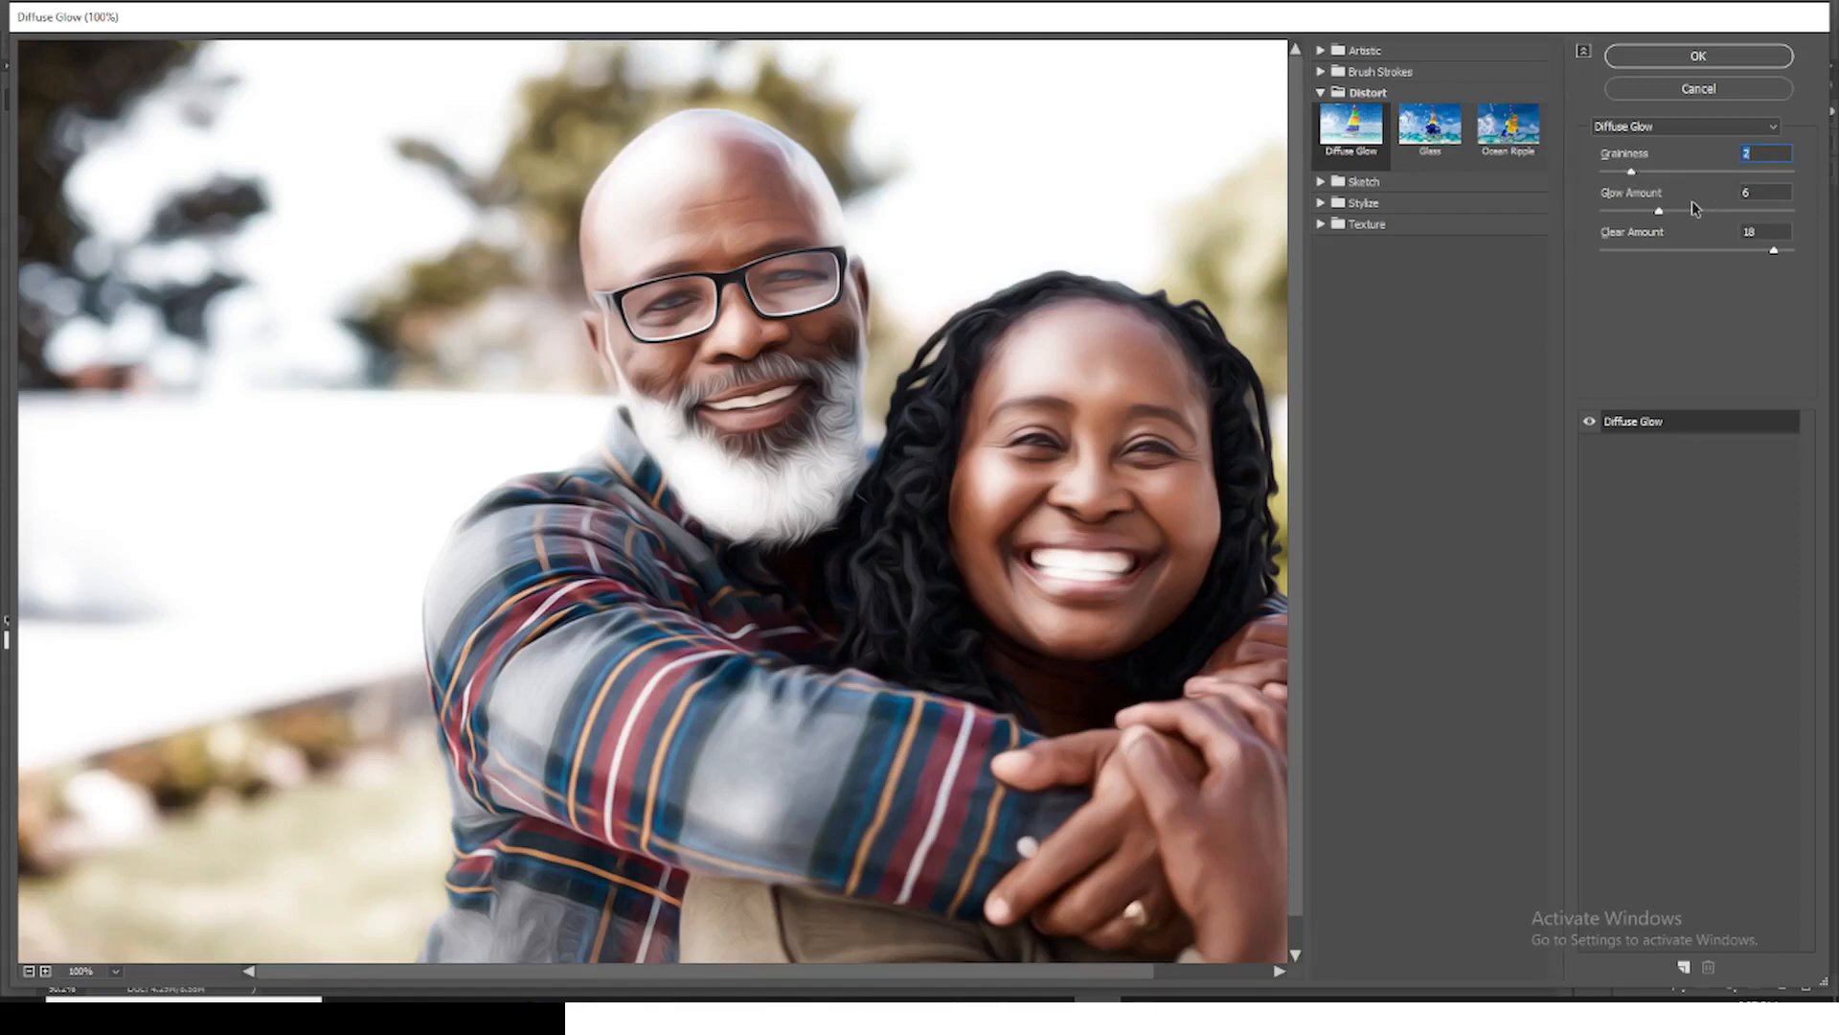
left_click(1658, 211)
left_click_drag(1664, 213, 1623, 212)
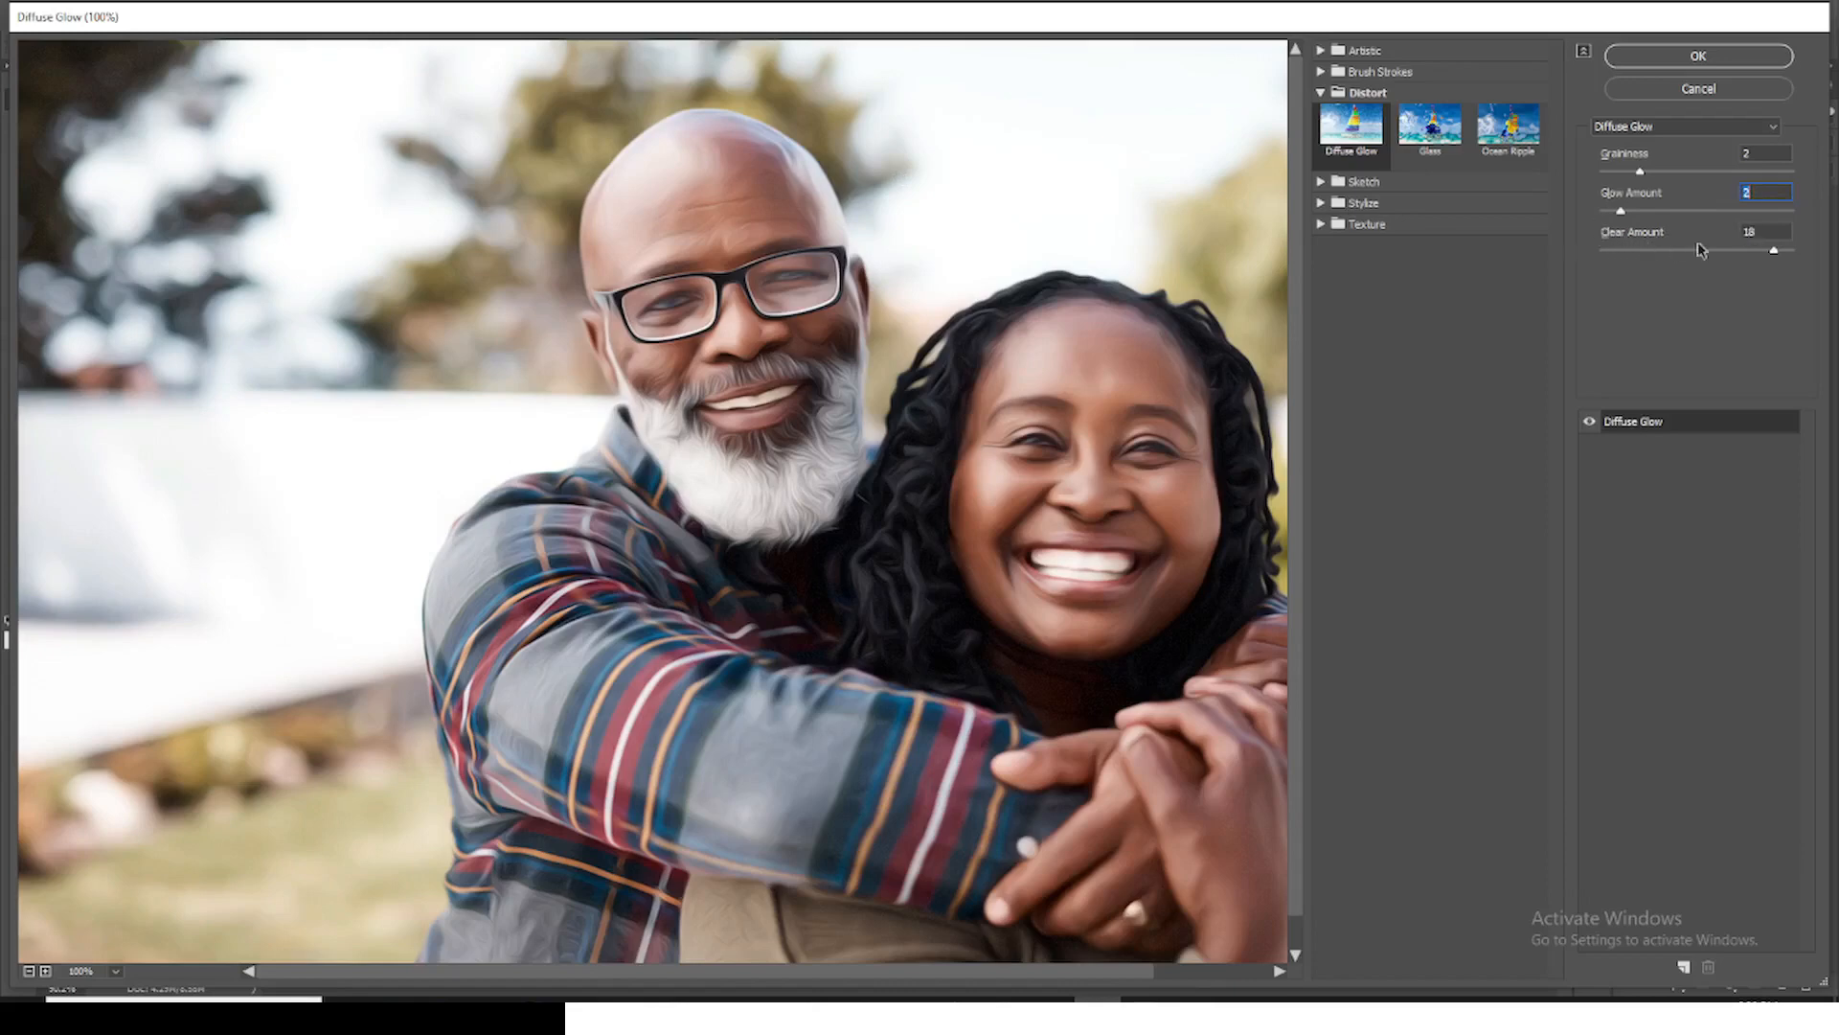
left_click(1763, 231)
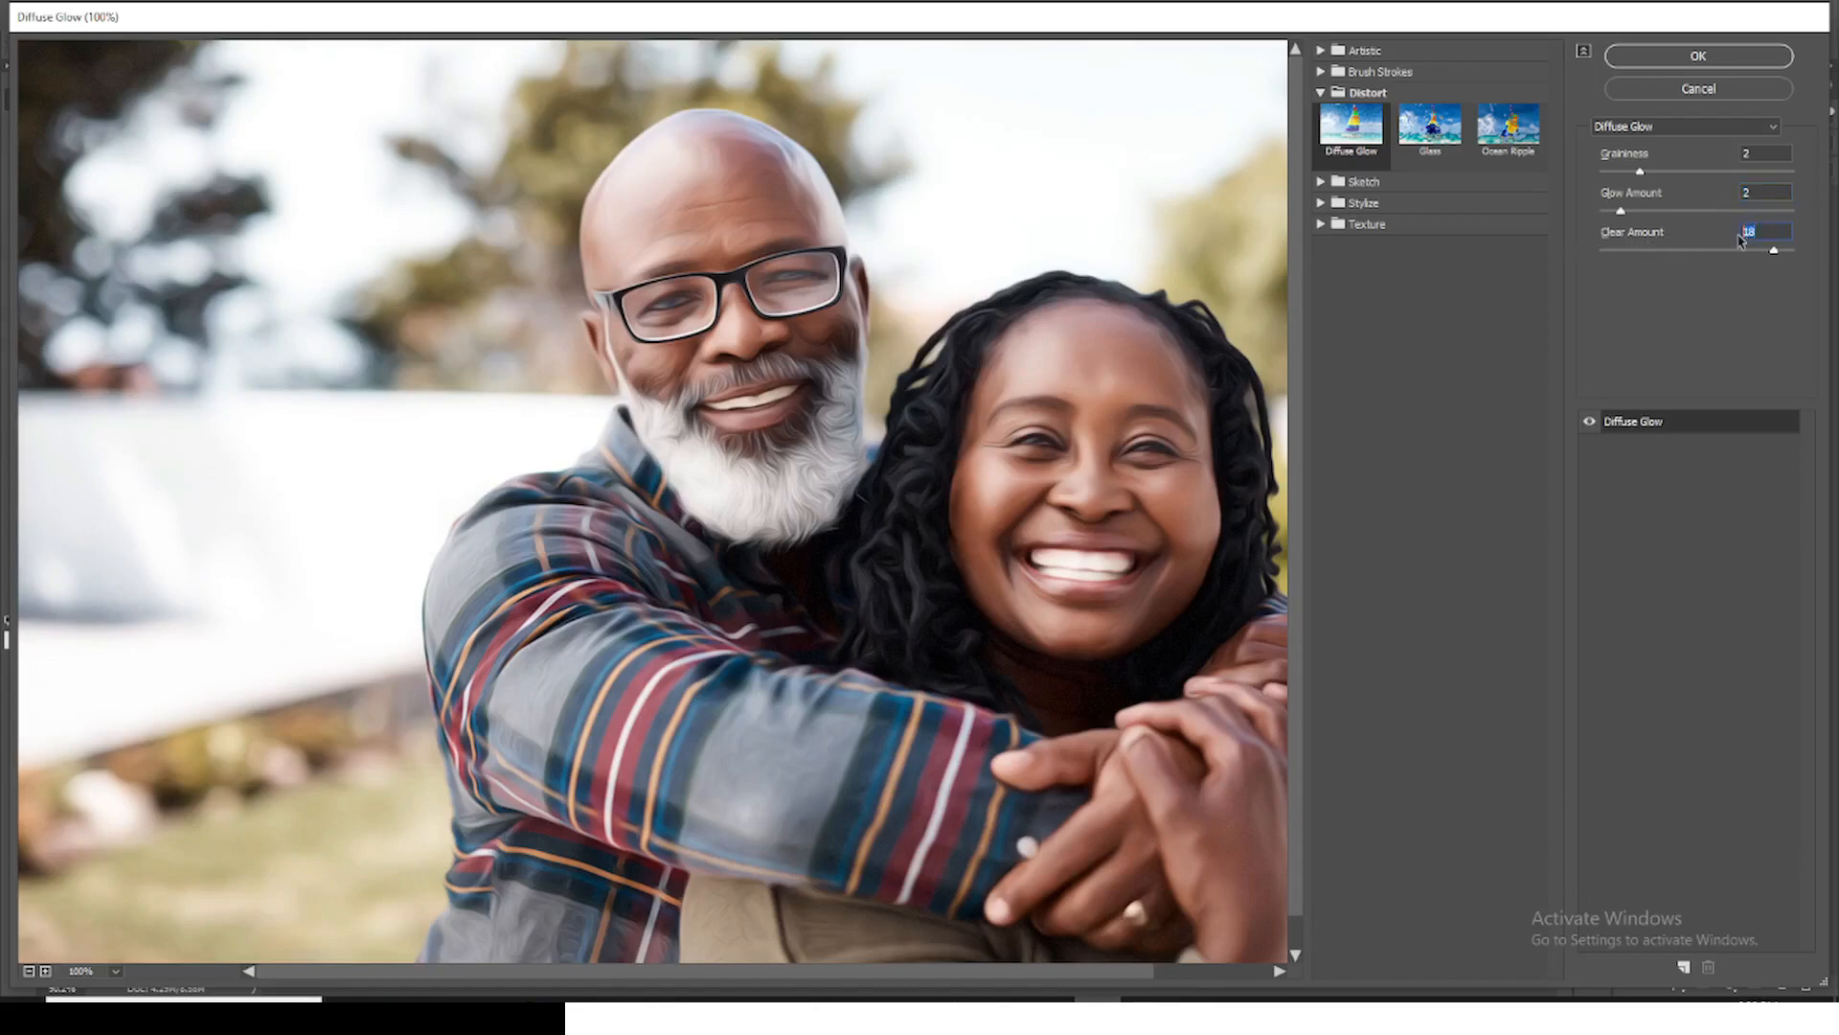
left_click(1706, 63)
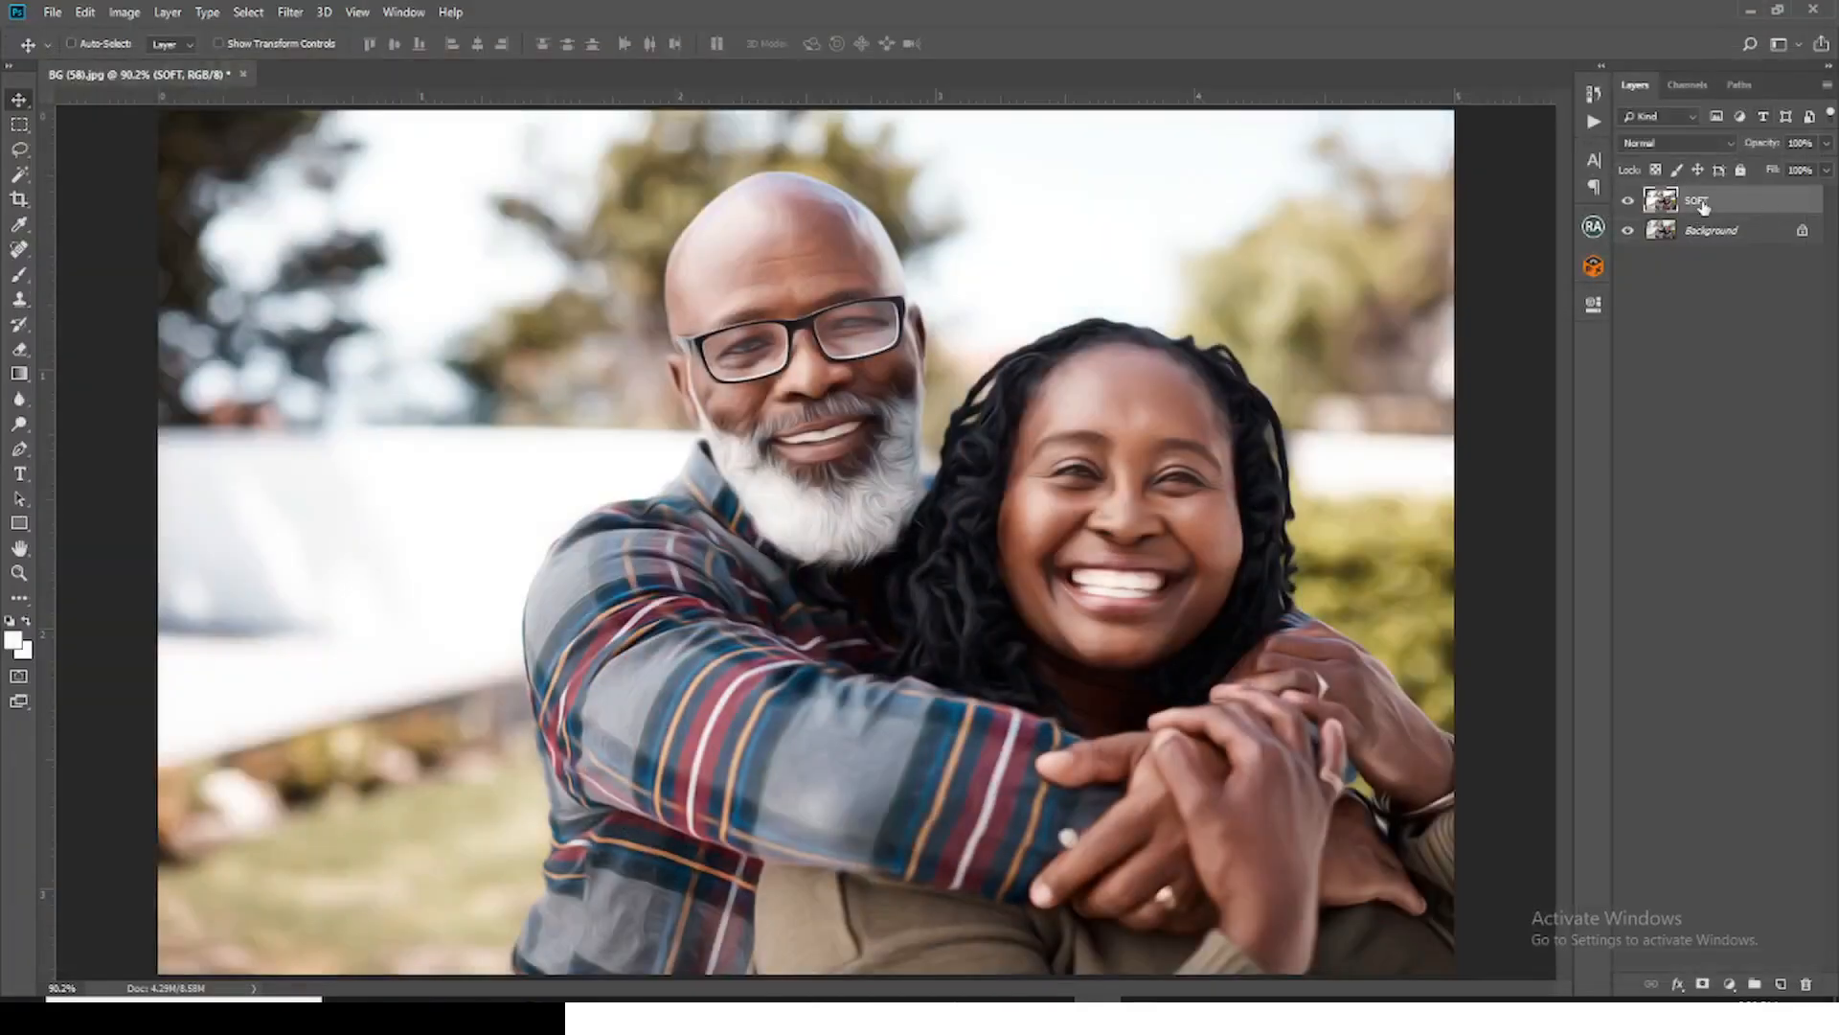
Step: Duplicate the SOFT layer and rename the copy SHARP
key("ctrl+j")
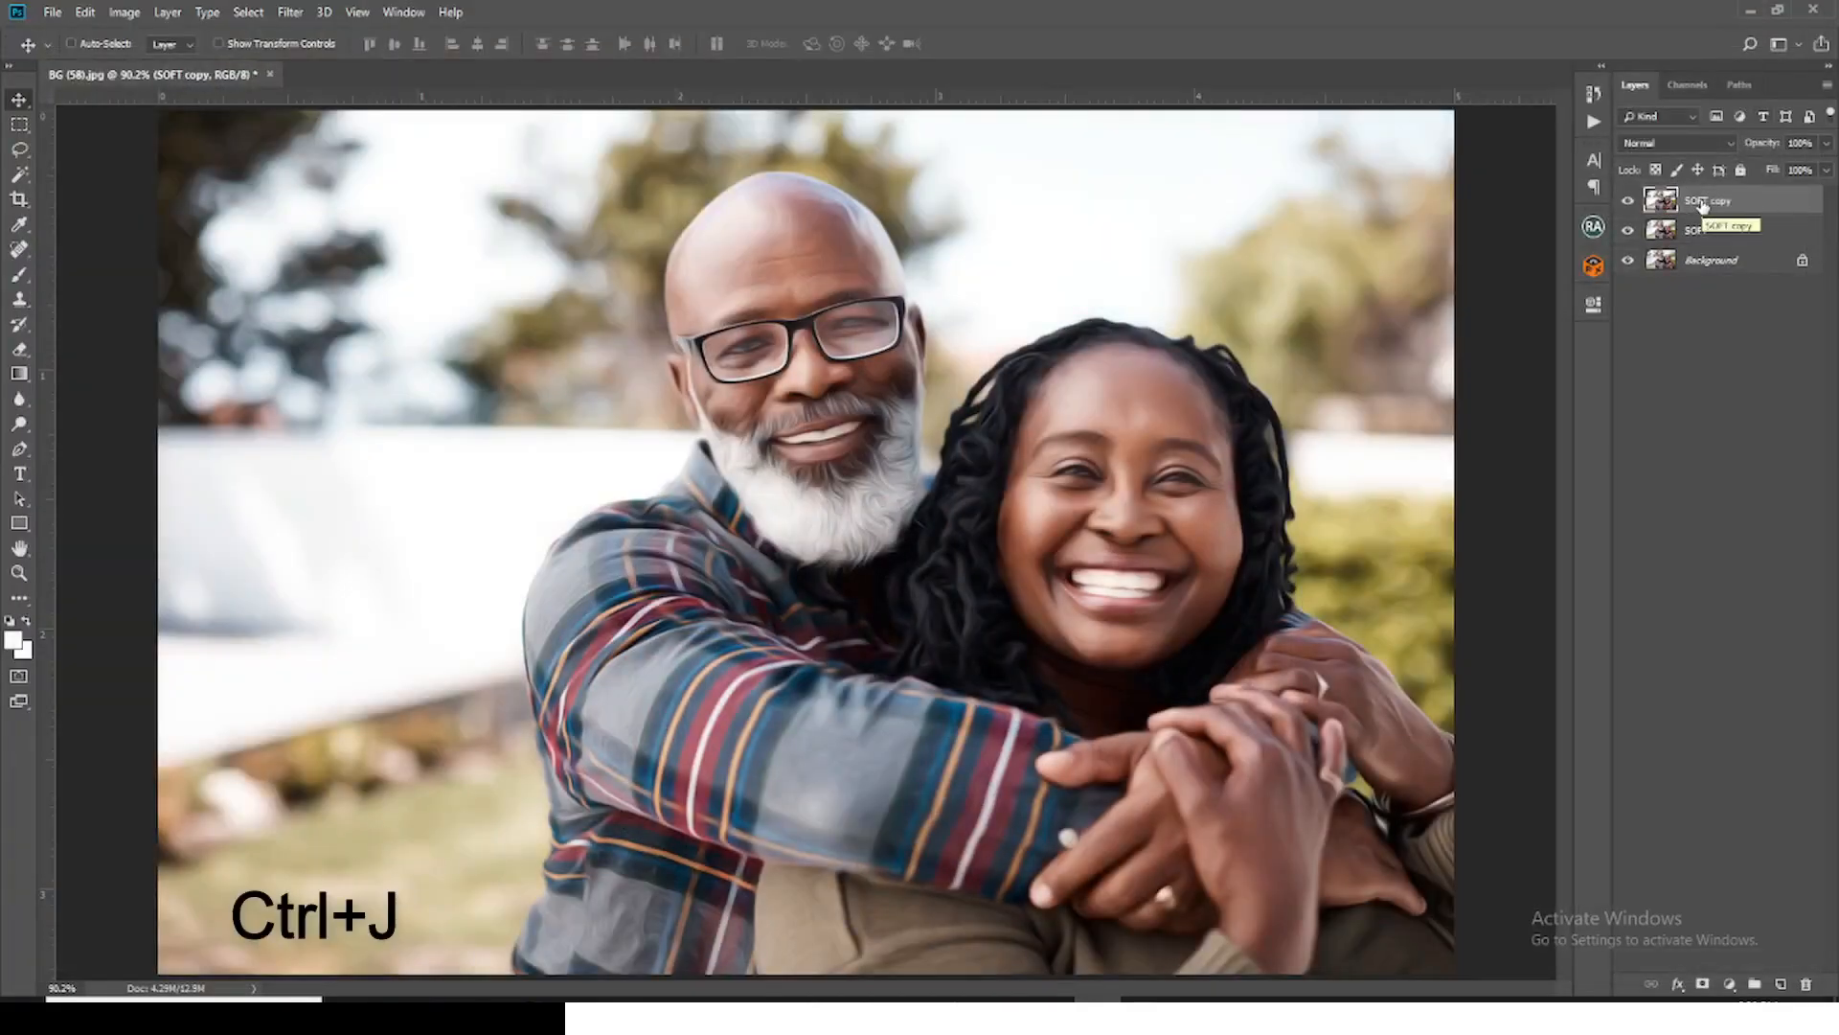
double_click(1703, 201)
type("SH")
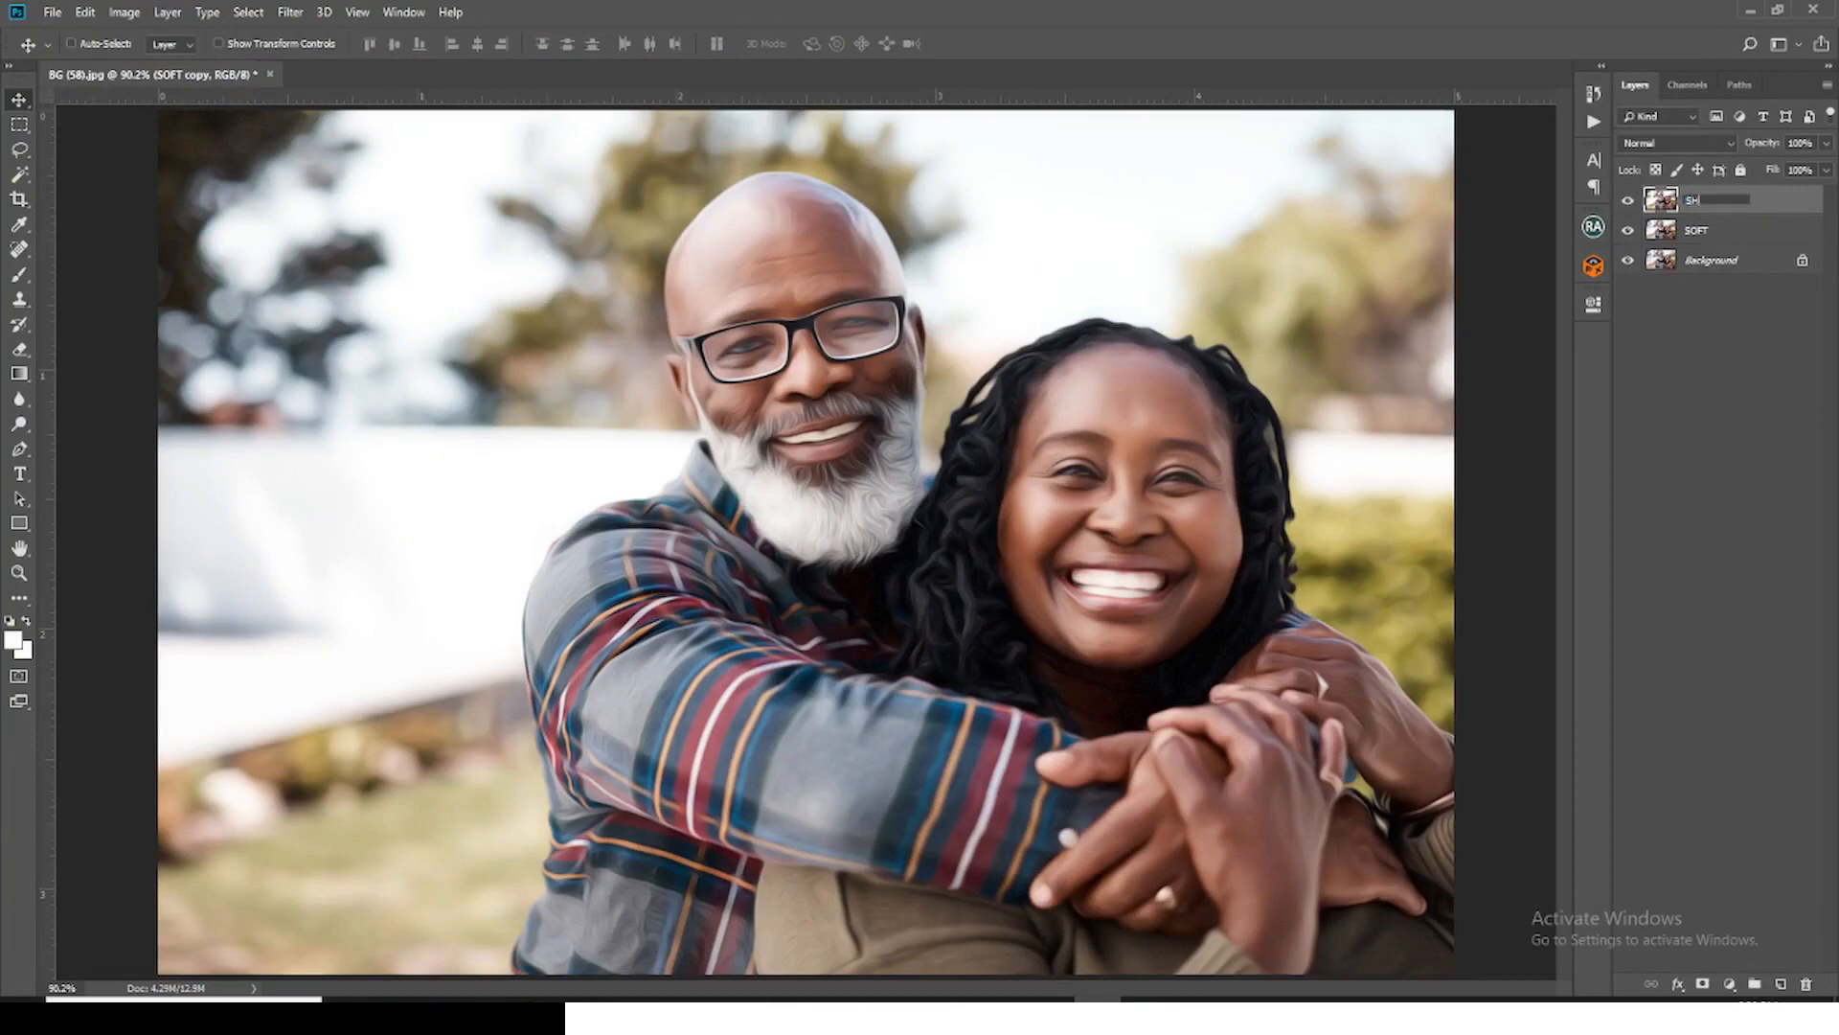
type("ARP")
key("Return")
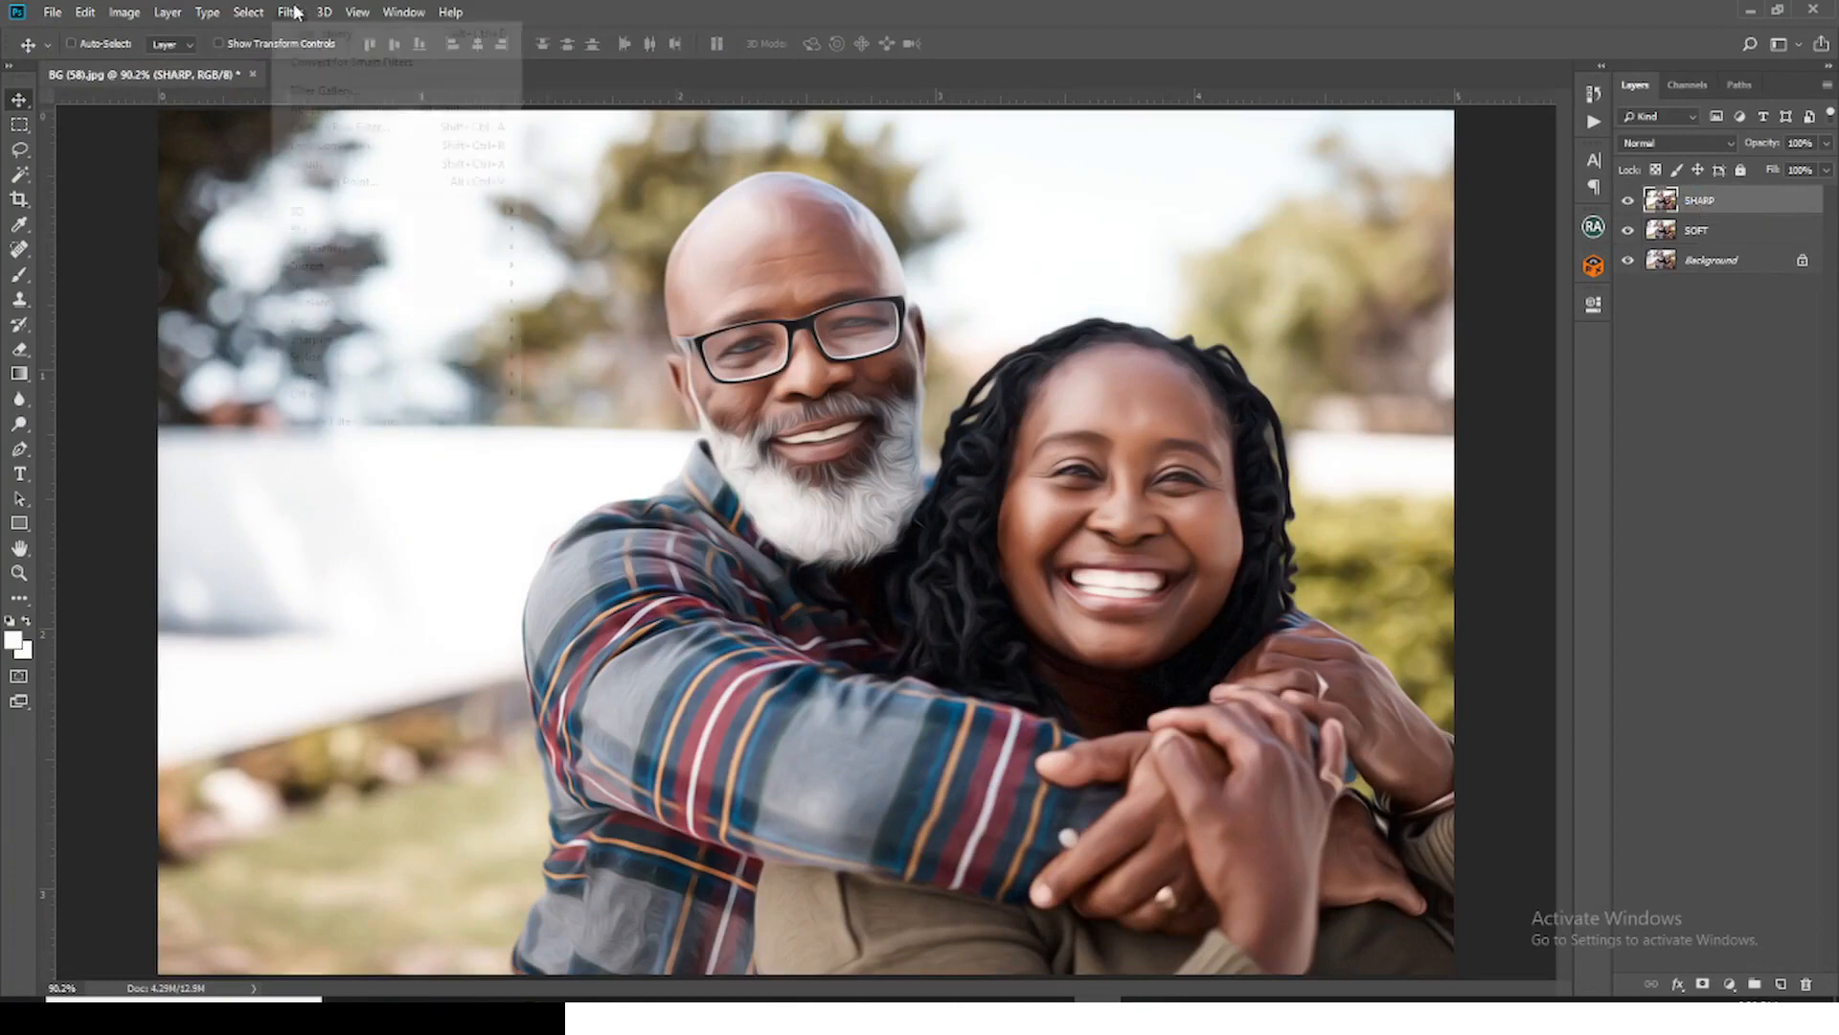
Step: Apply Smart Sharpen to the SHARP layer with Amount 50%, Radius 1.0 px, Reduce Noise 3% and Gaussian Blur removal
left_click(291, 12)
mouse_move(333, 341)
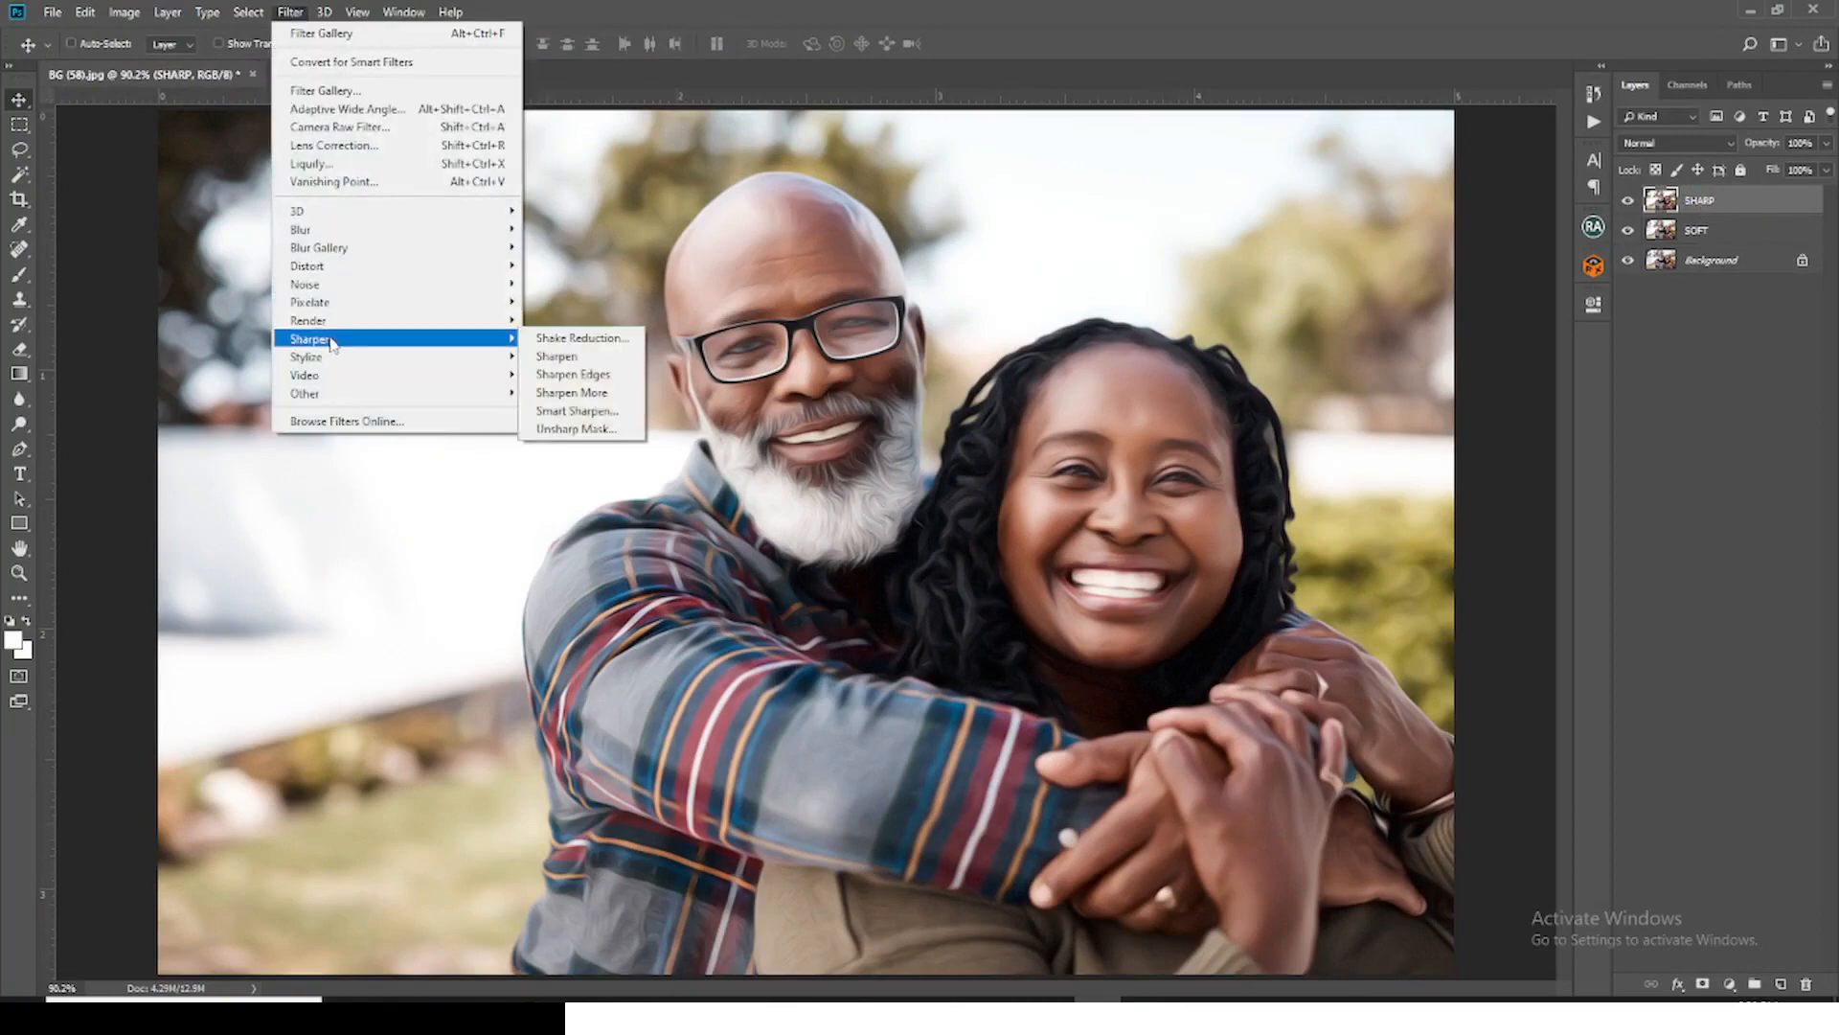
left_click(578, 412)
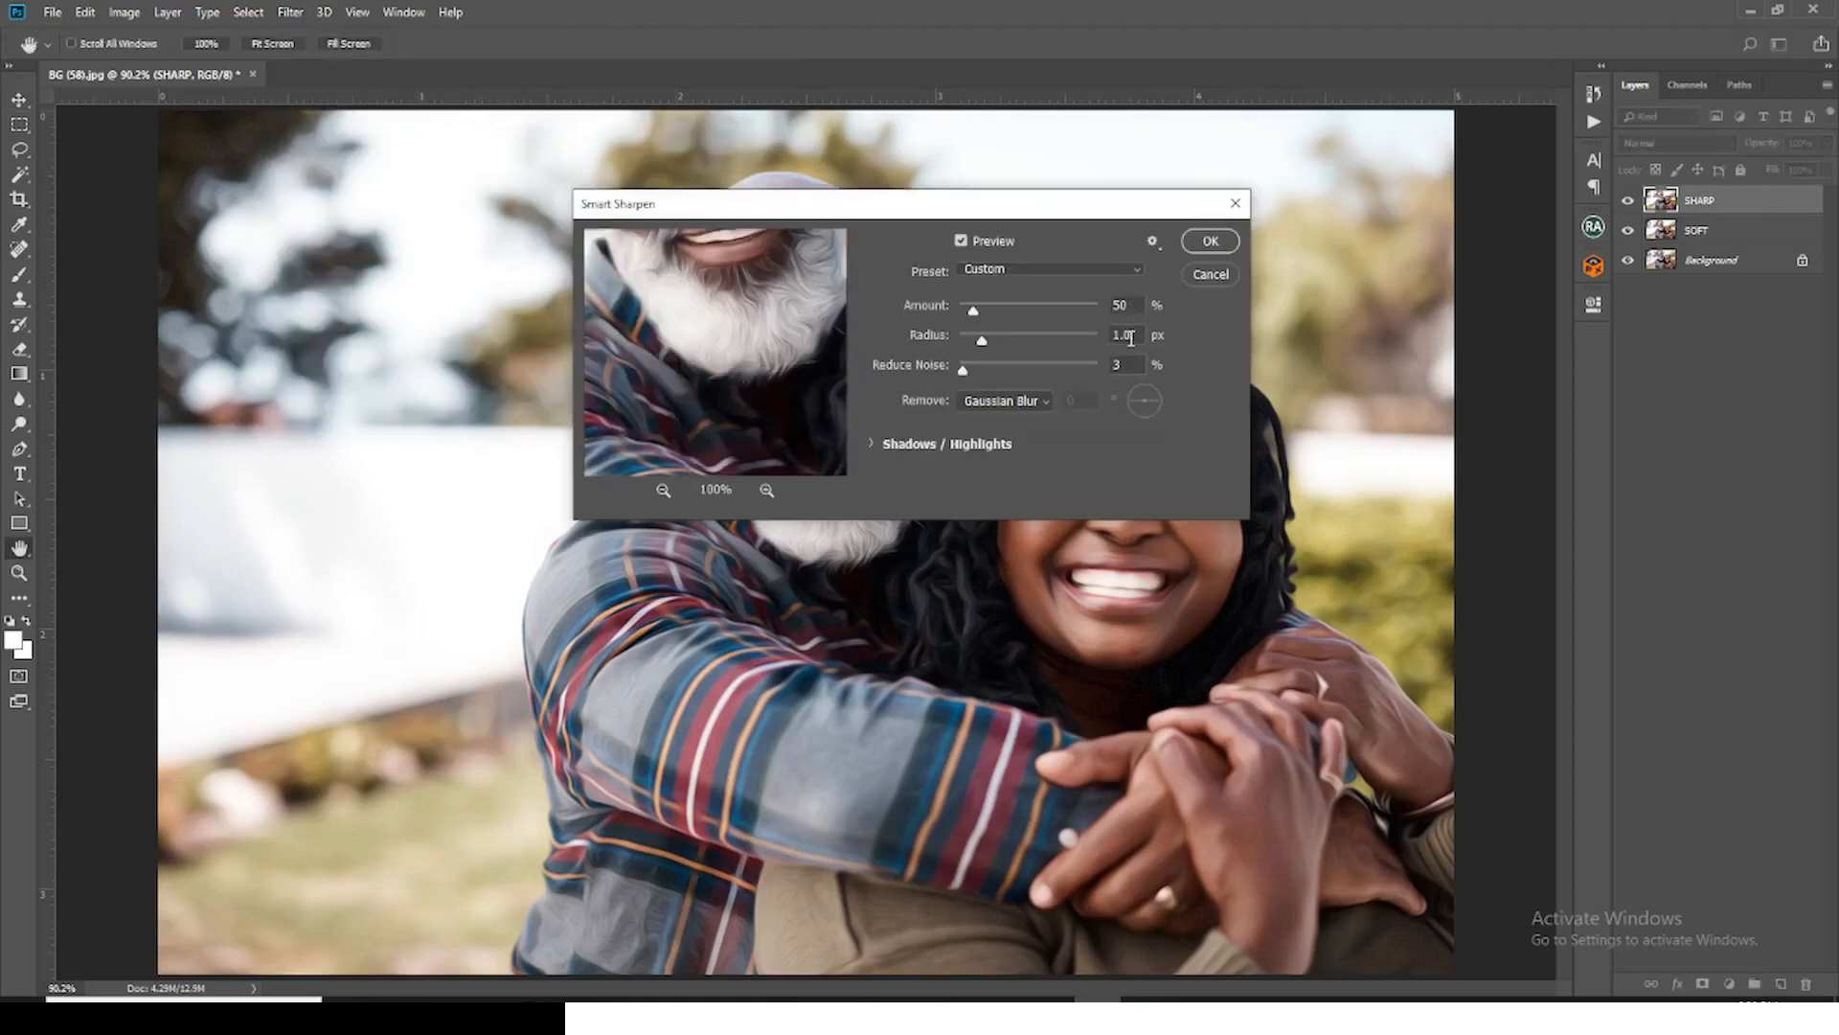
left_click(1210, 240)
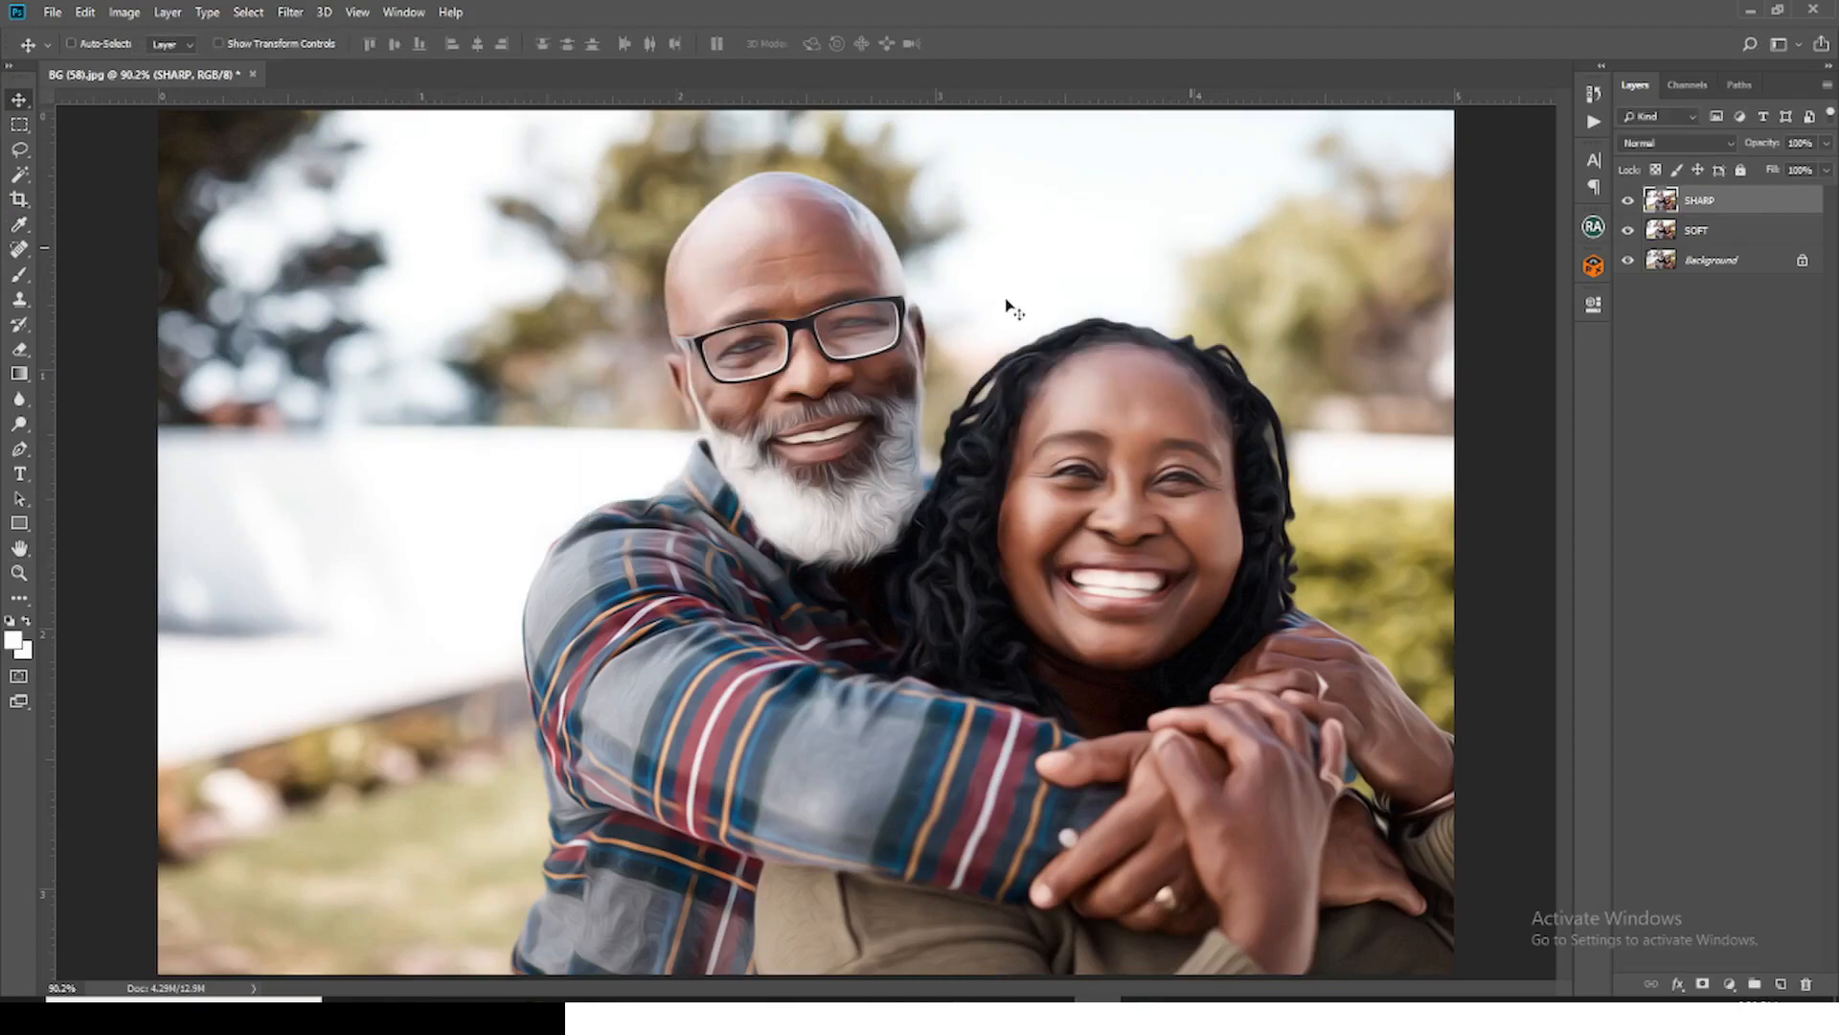
Step: Apply Unsharp Mask to the SHARP layer with Amount 40%, Radius 4.5 pixels and Threshold 0 levels
left_click(286, 11)
mouse_move(340, 347)
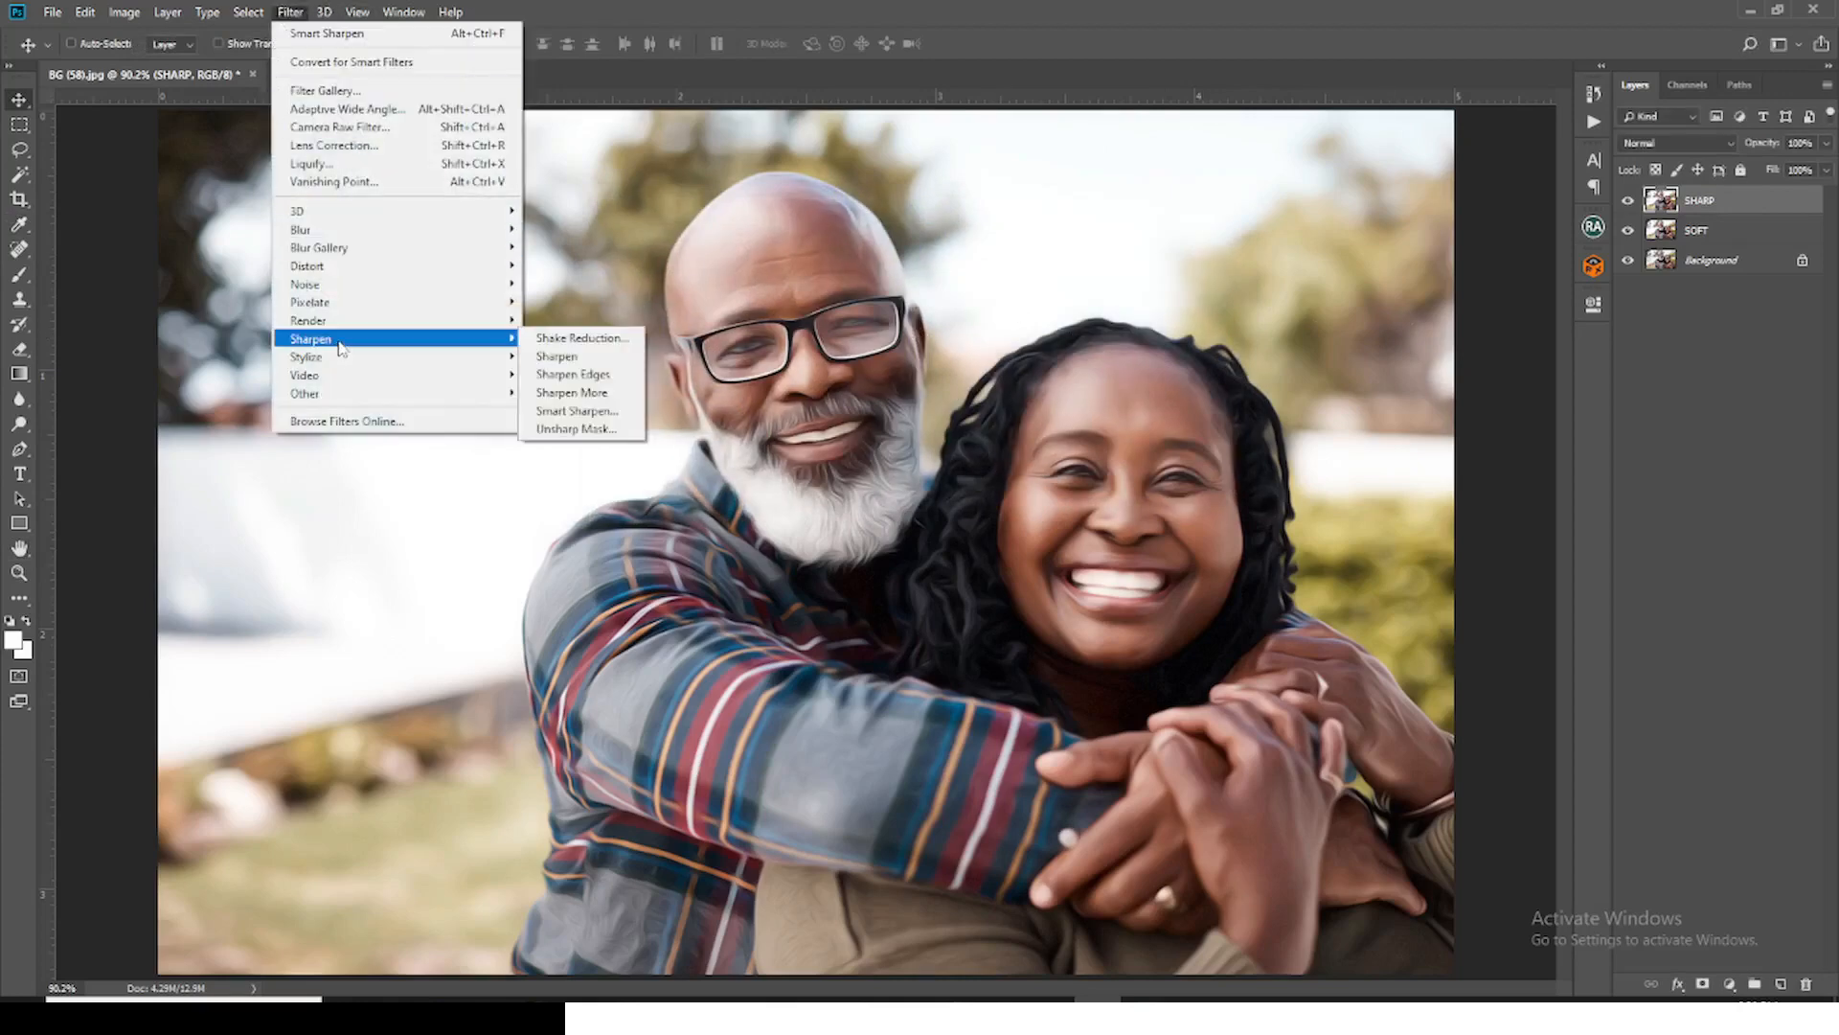
left_click(575, 429)
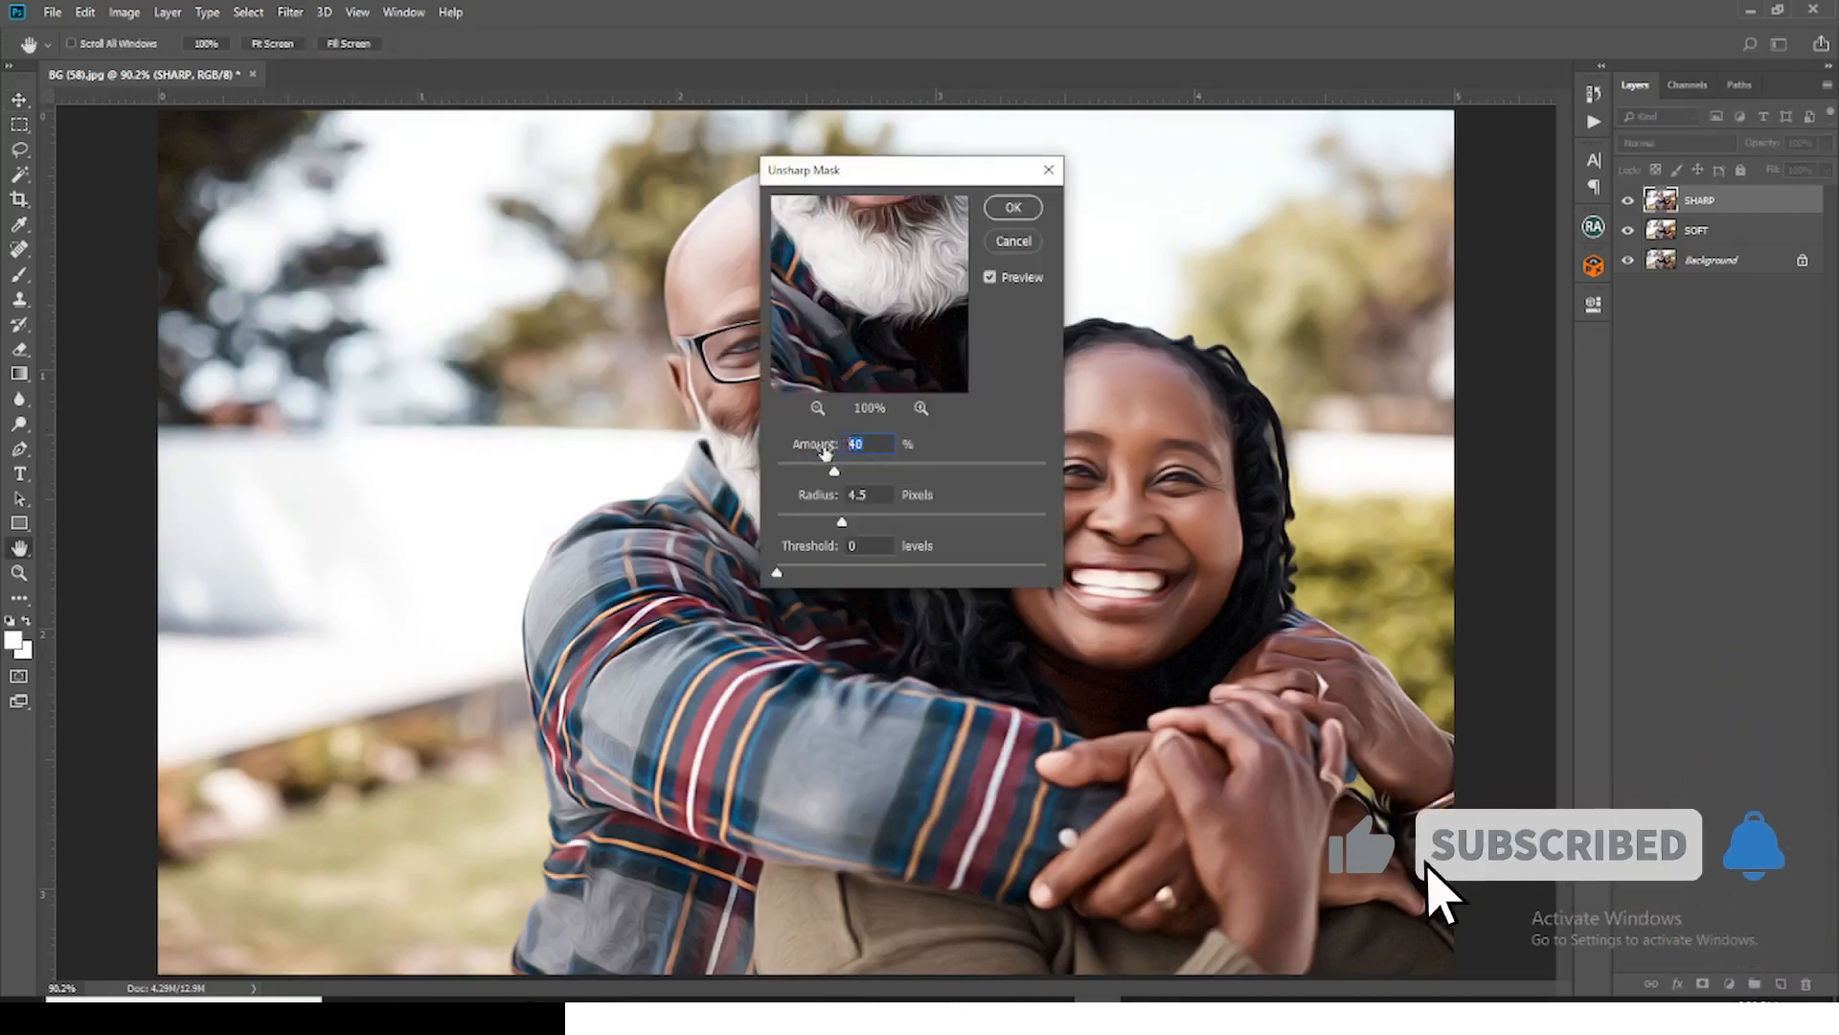
left_click(881, 495)
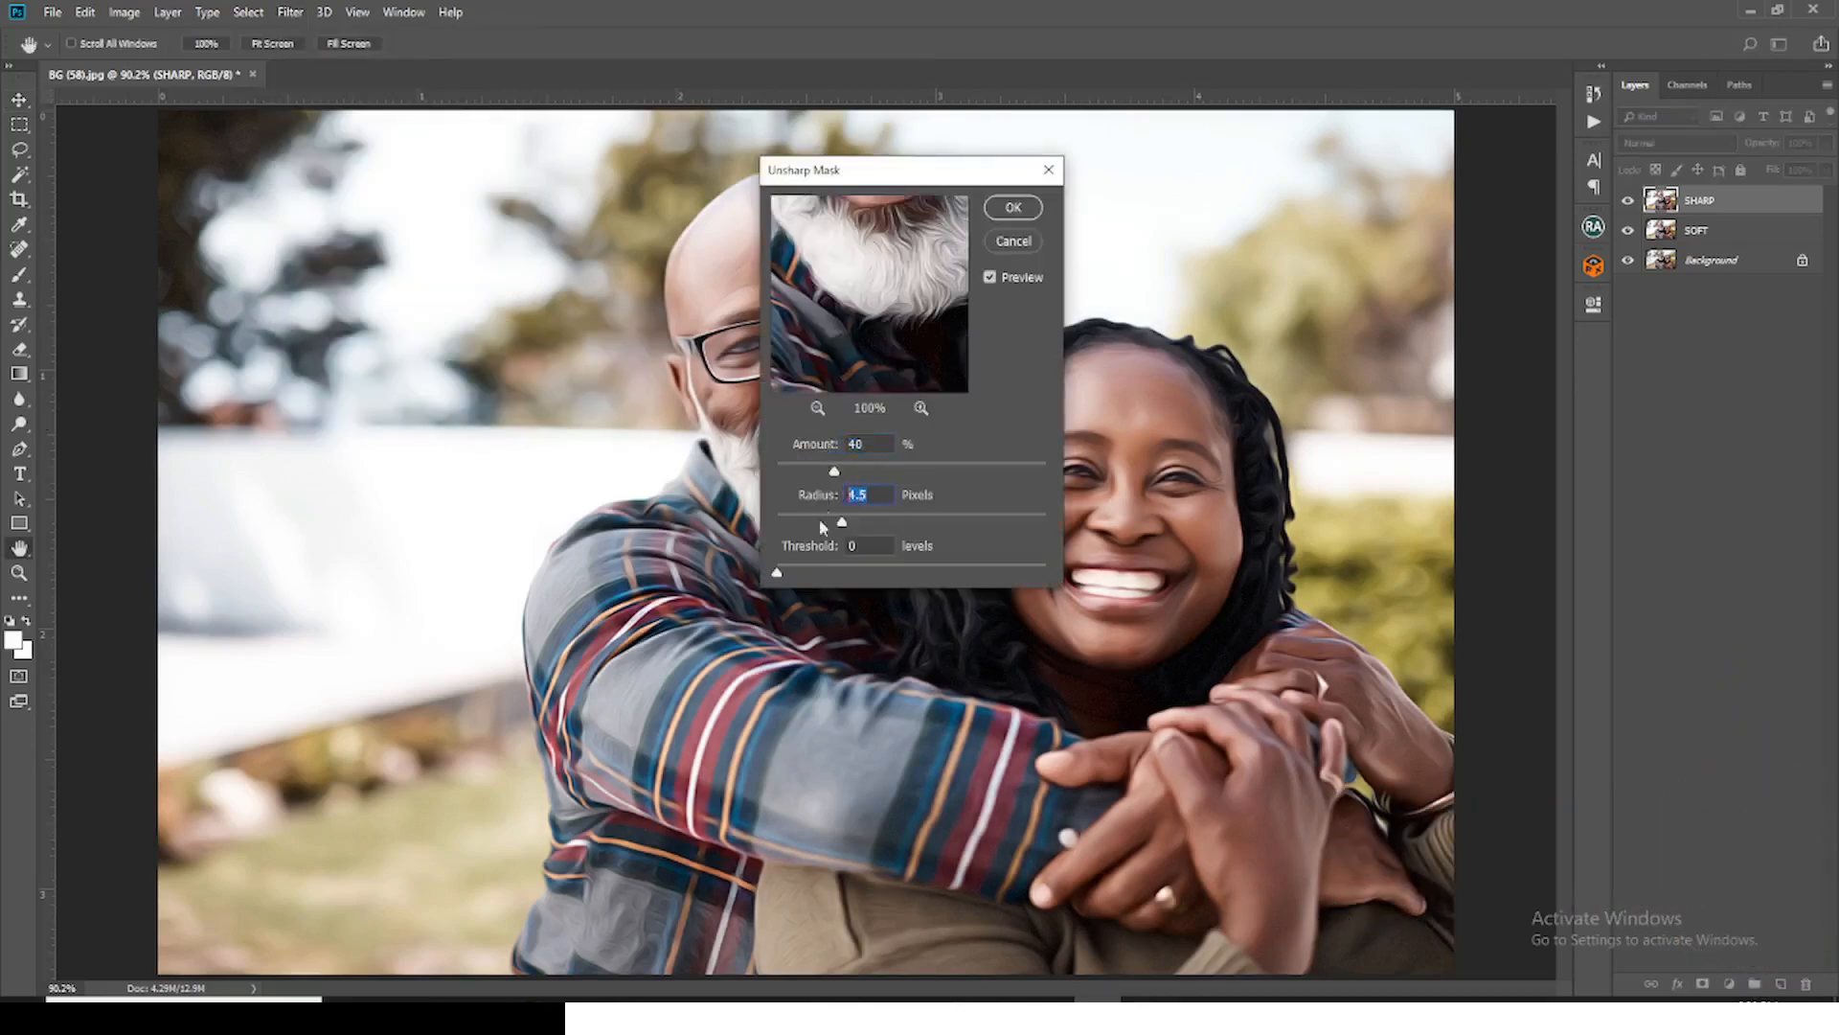
left_click(868, 548)
left_click(1011, 208)
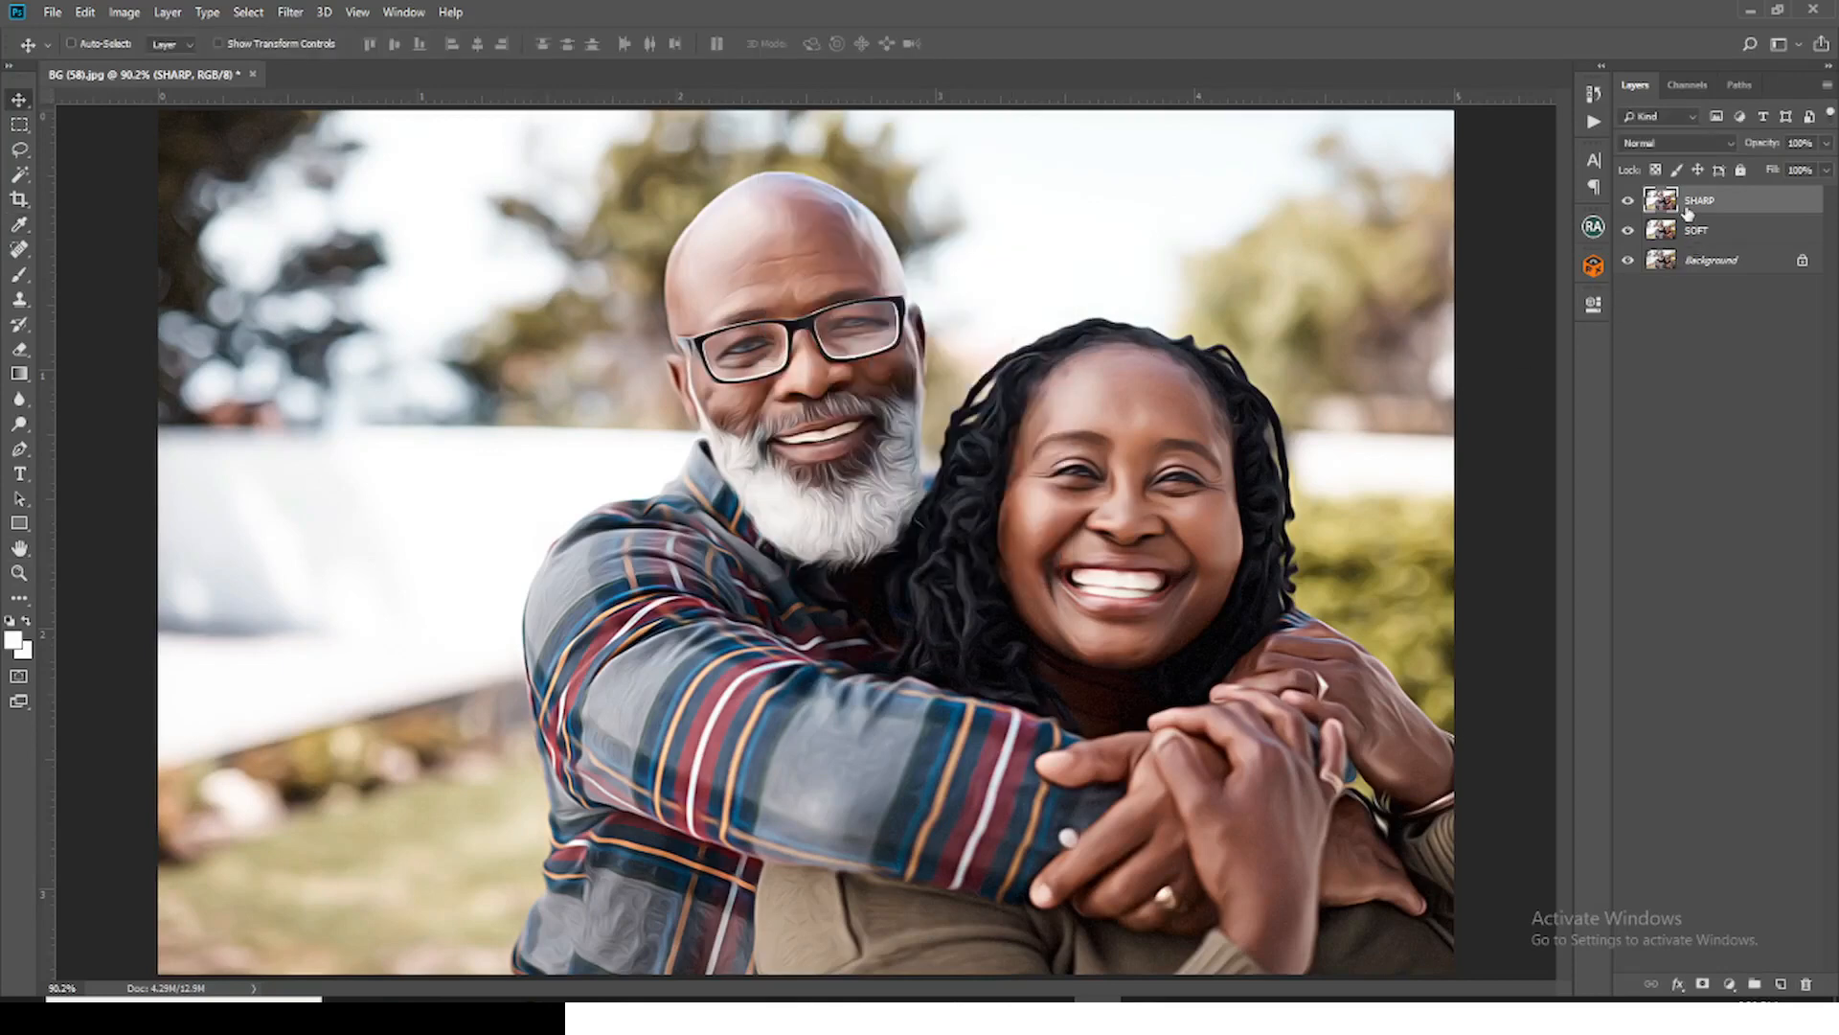
Step: Duplicate the SHARP layer, name the copy HIGH PASS and set its blend mode to Overlay
key("ctrl+j")
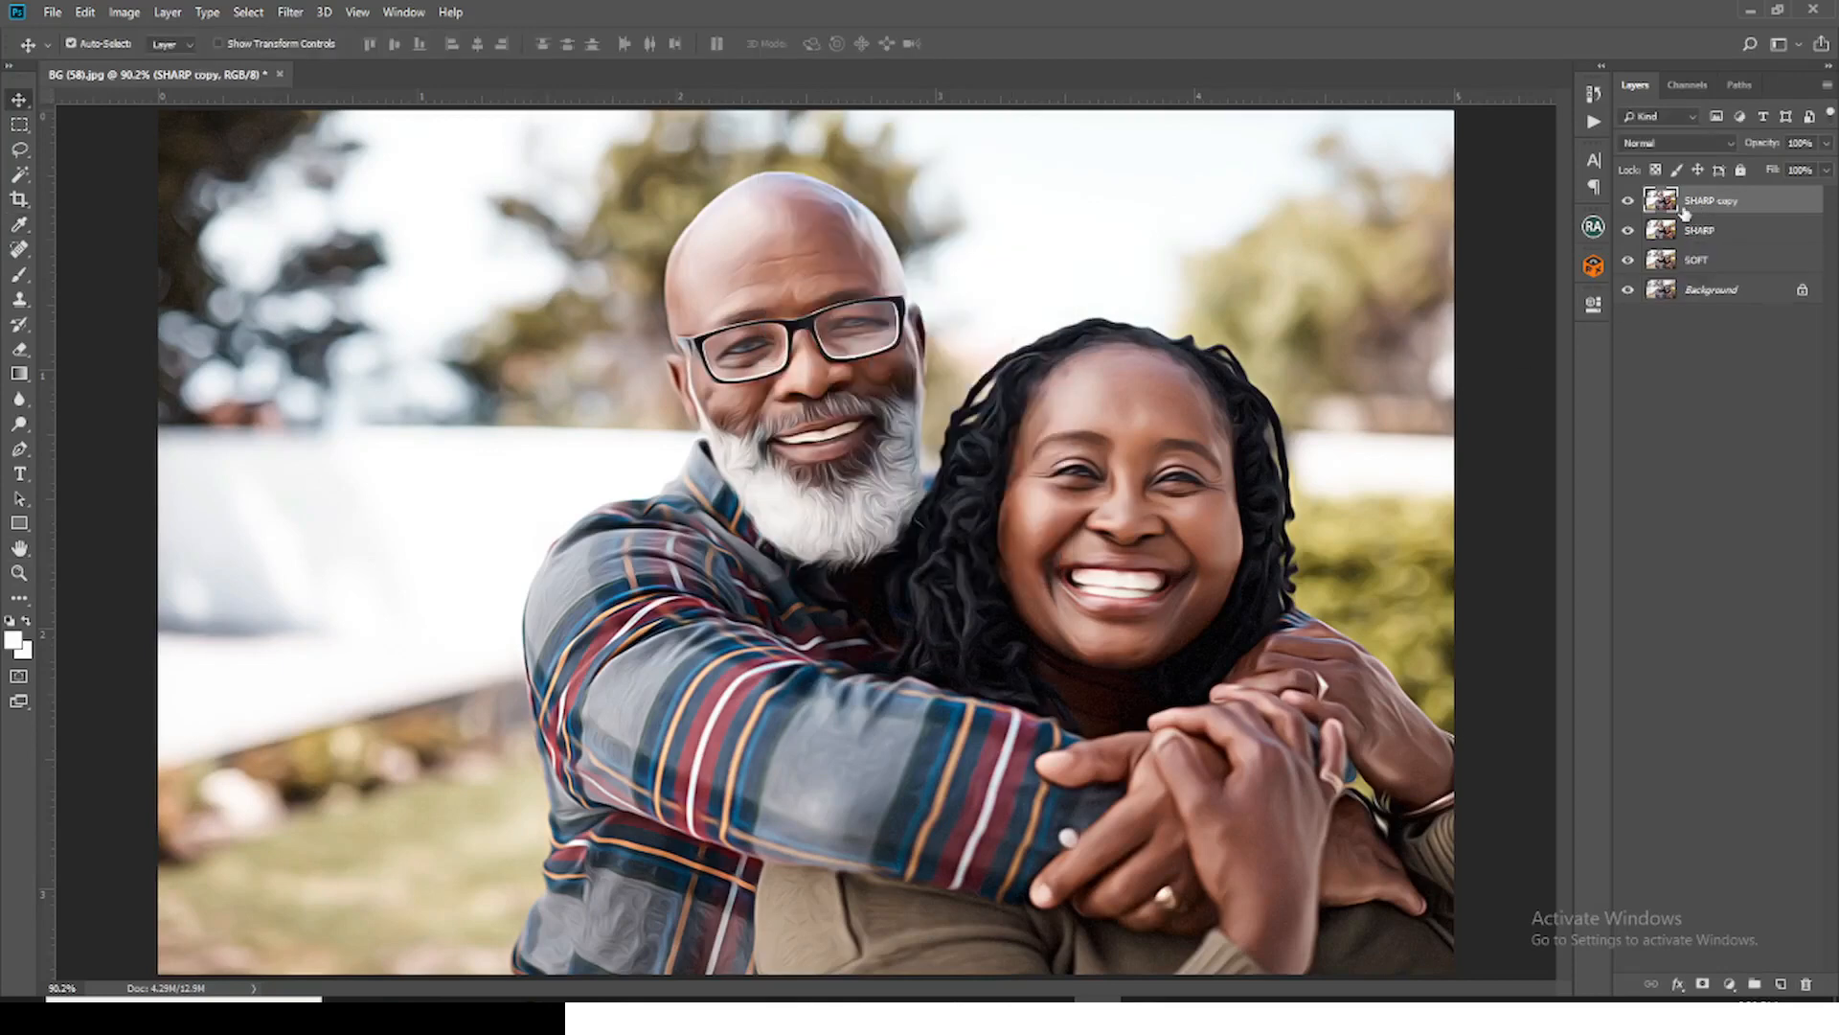
type("HIGH PASS")
key("Return")
left_click(1657, 143)
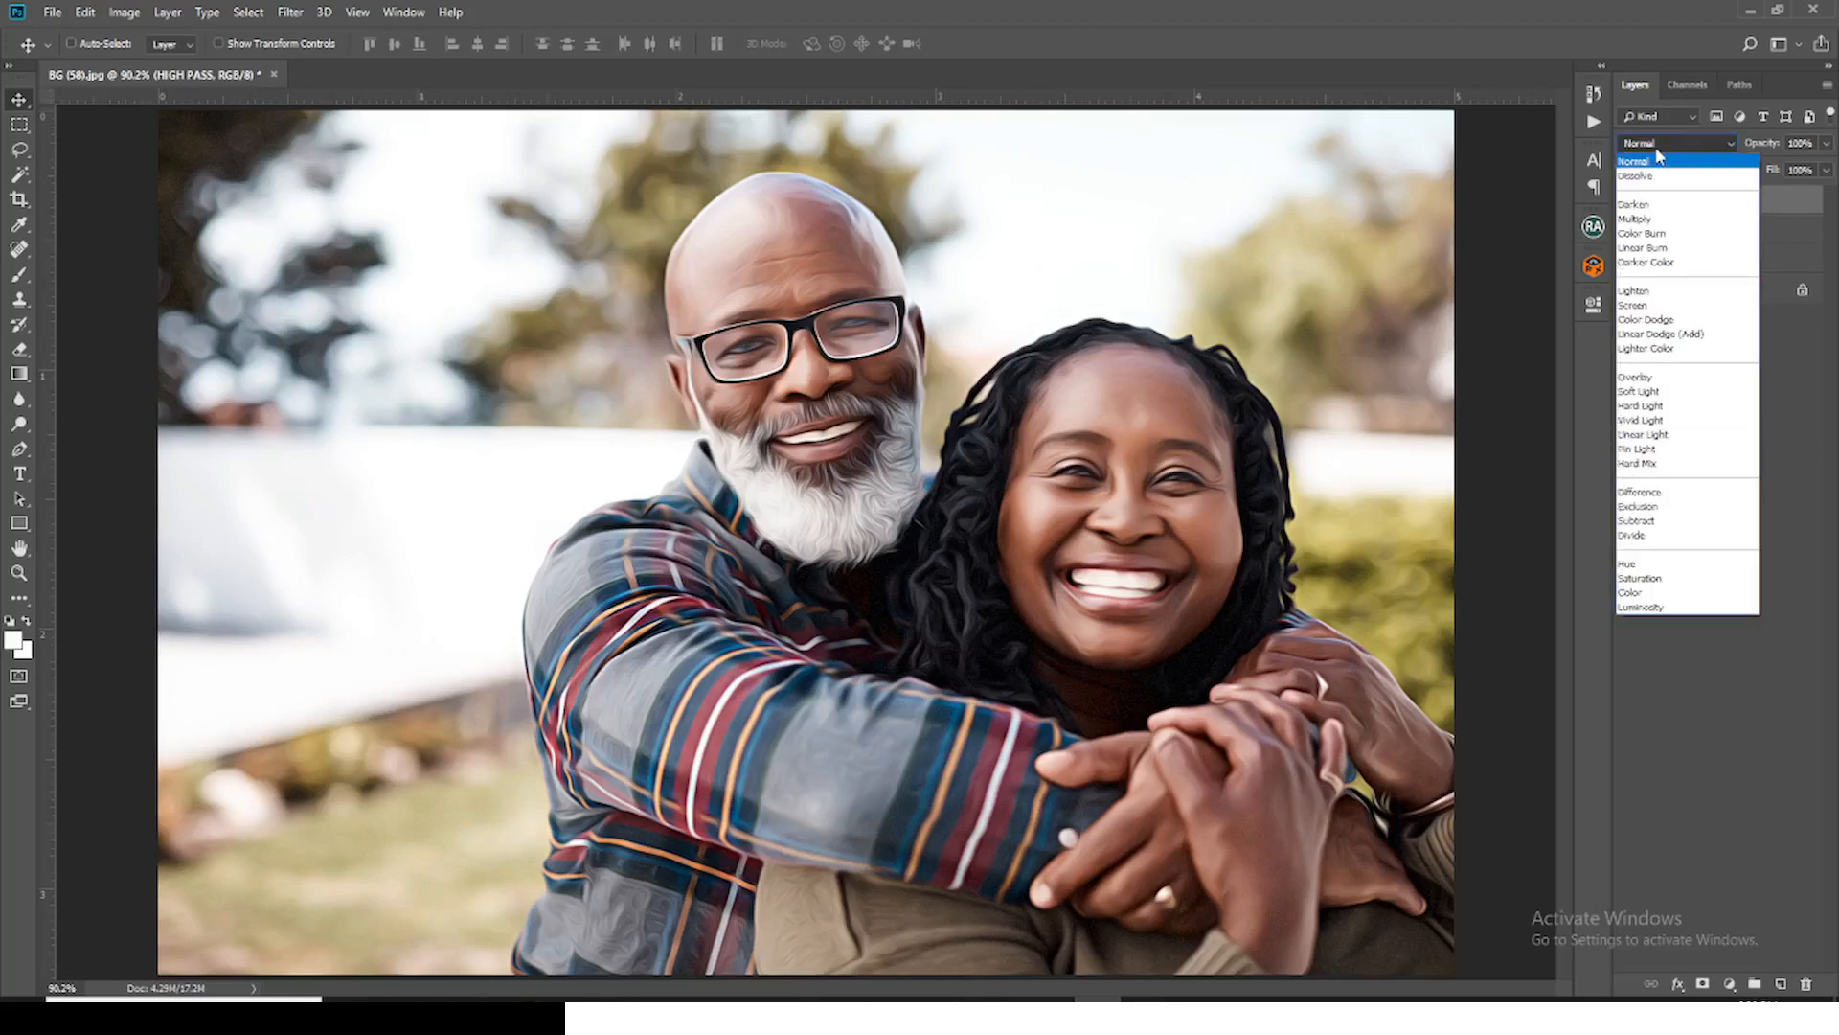
left_click(1634, 377)
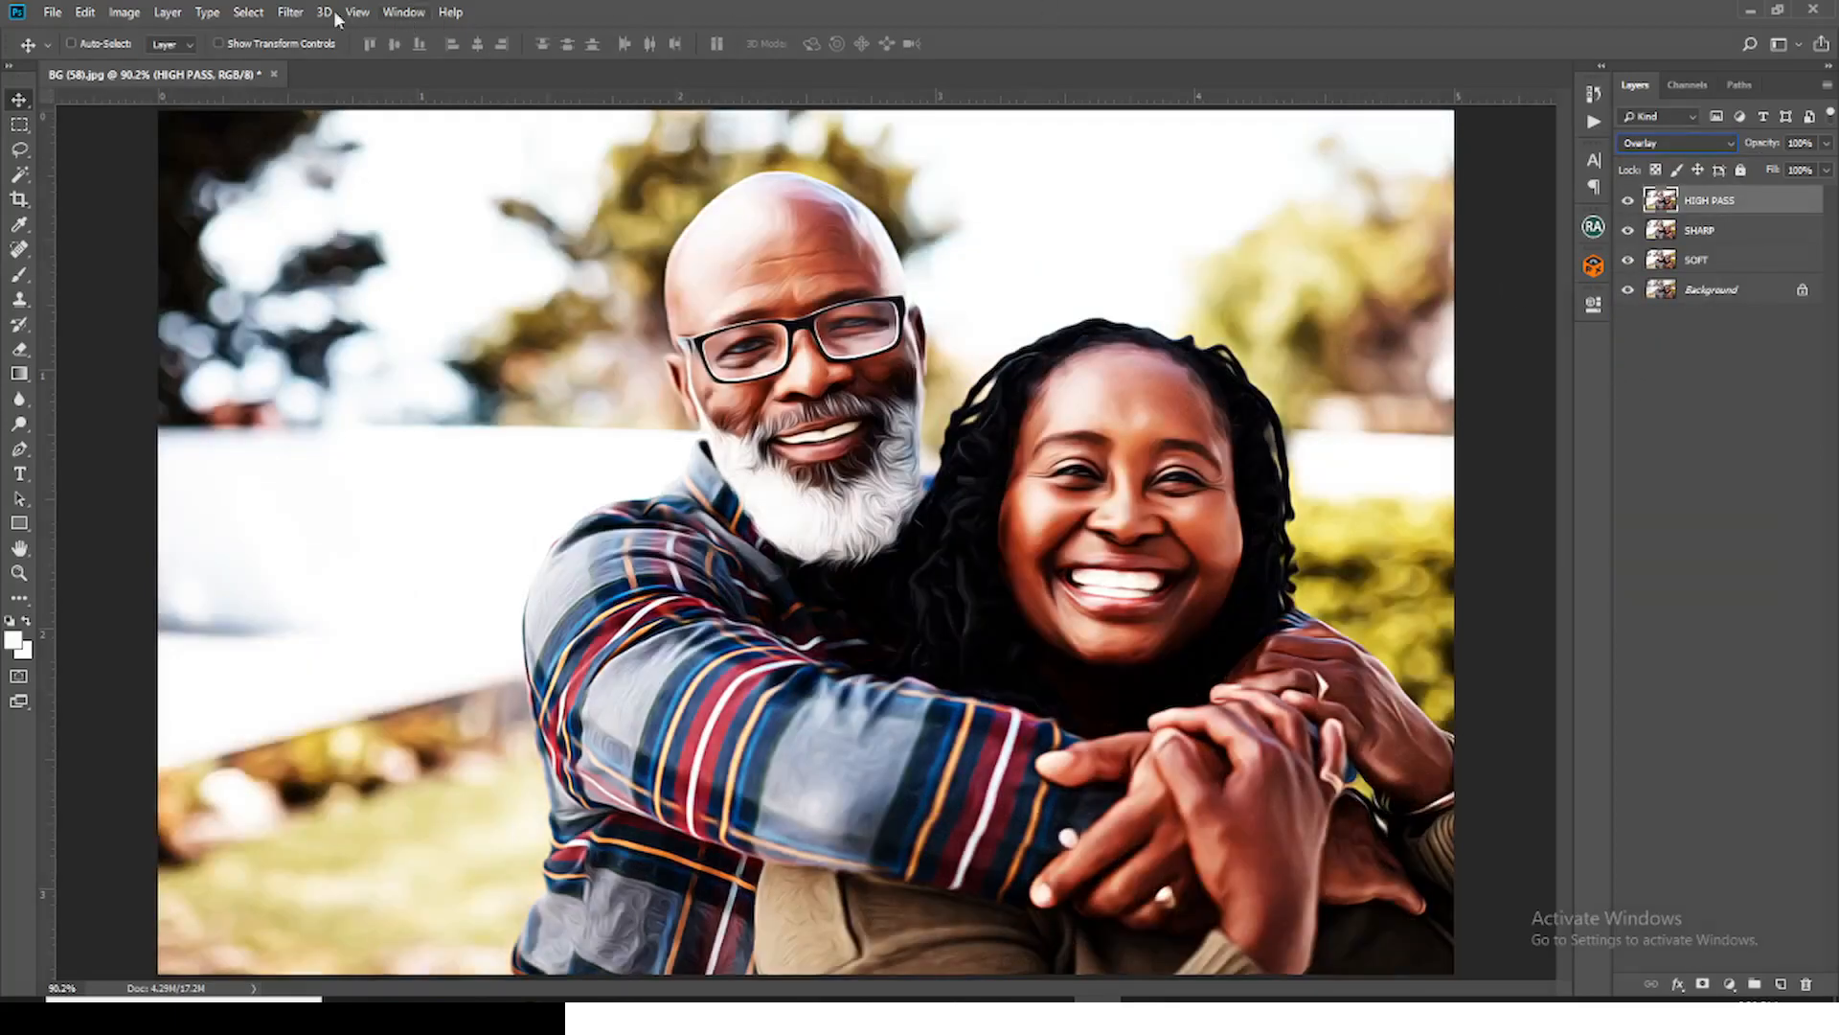
Step: Apply the High Pass filter to the HIGH PASS layer with a small pixel radius
left_click(290, 12)
mouse_move(436, 399)
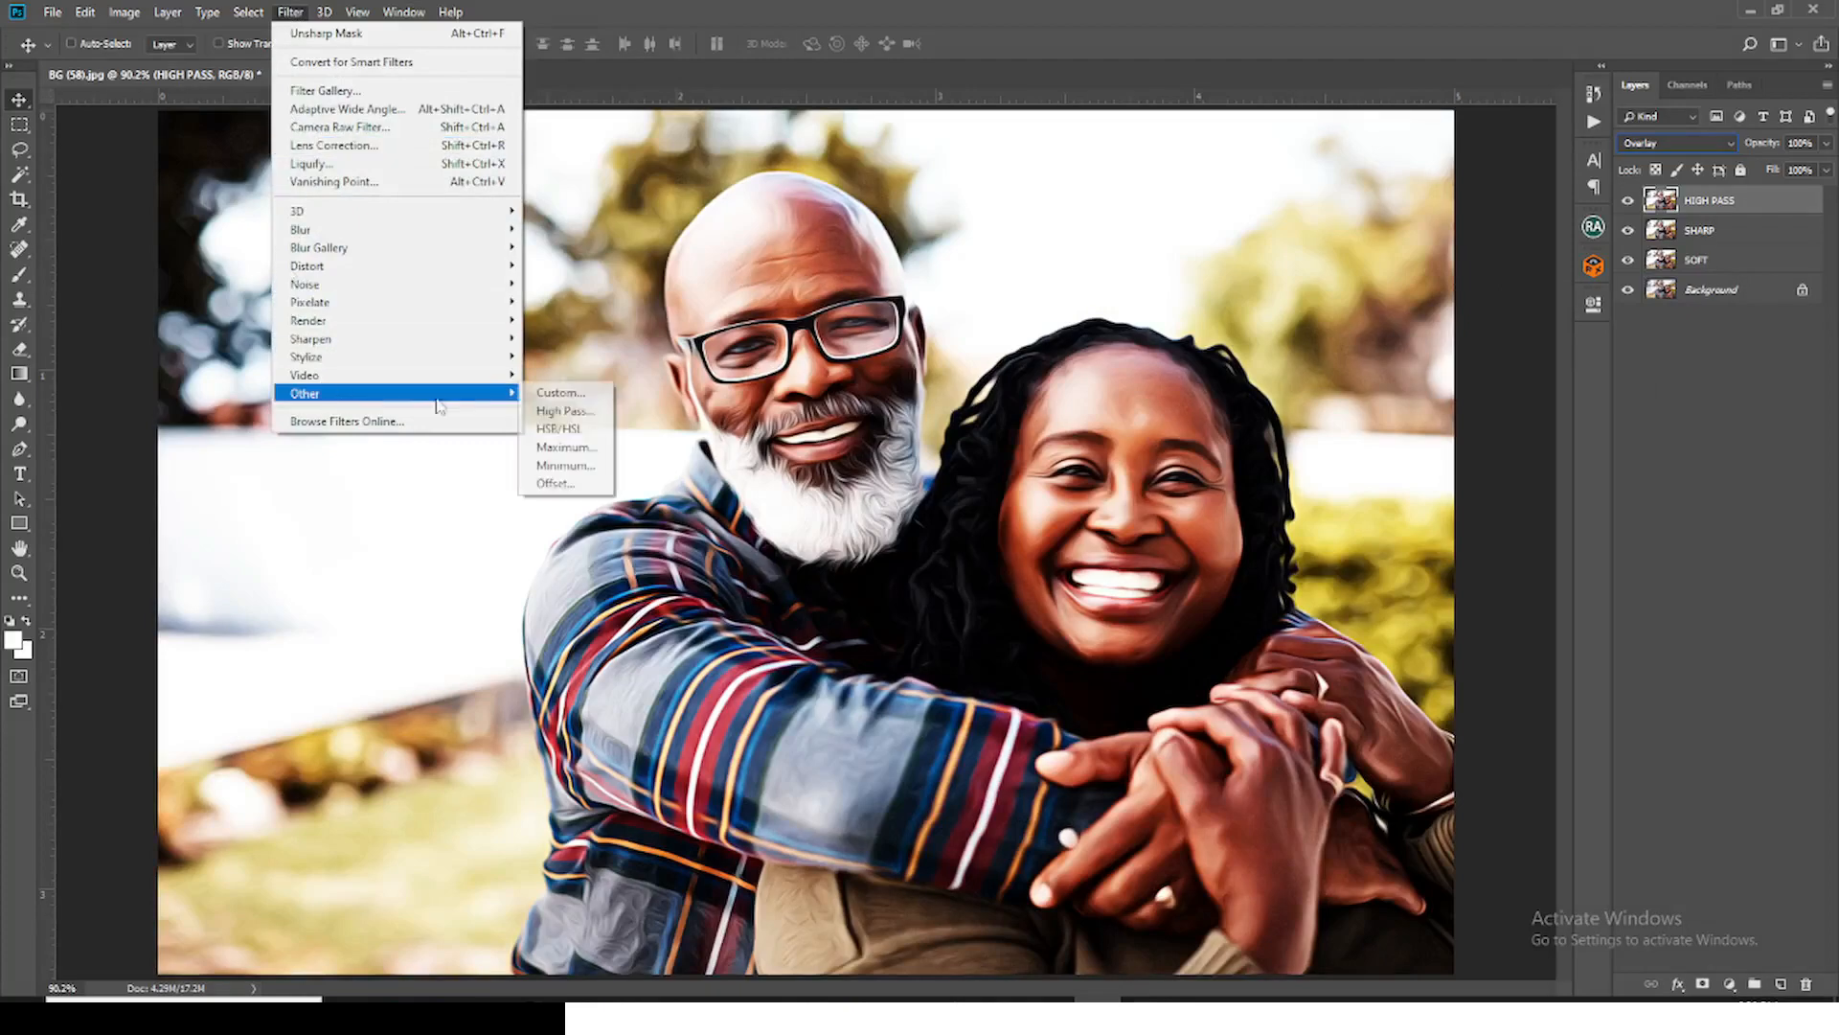
left_click(573, 411)
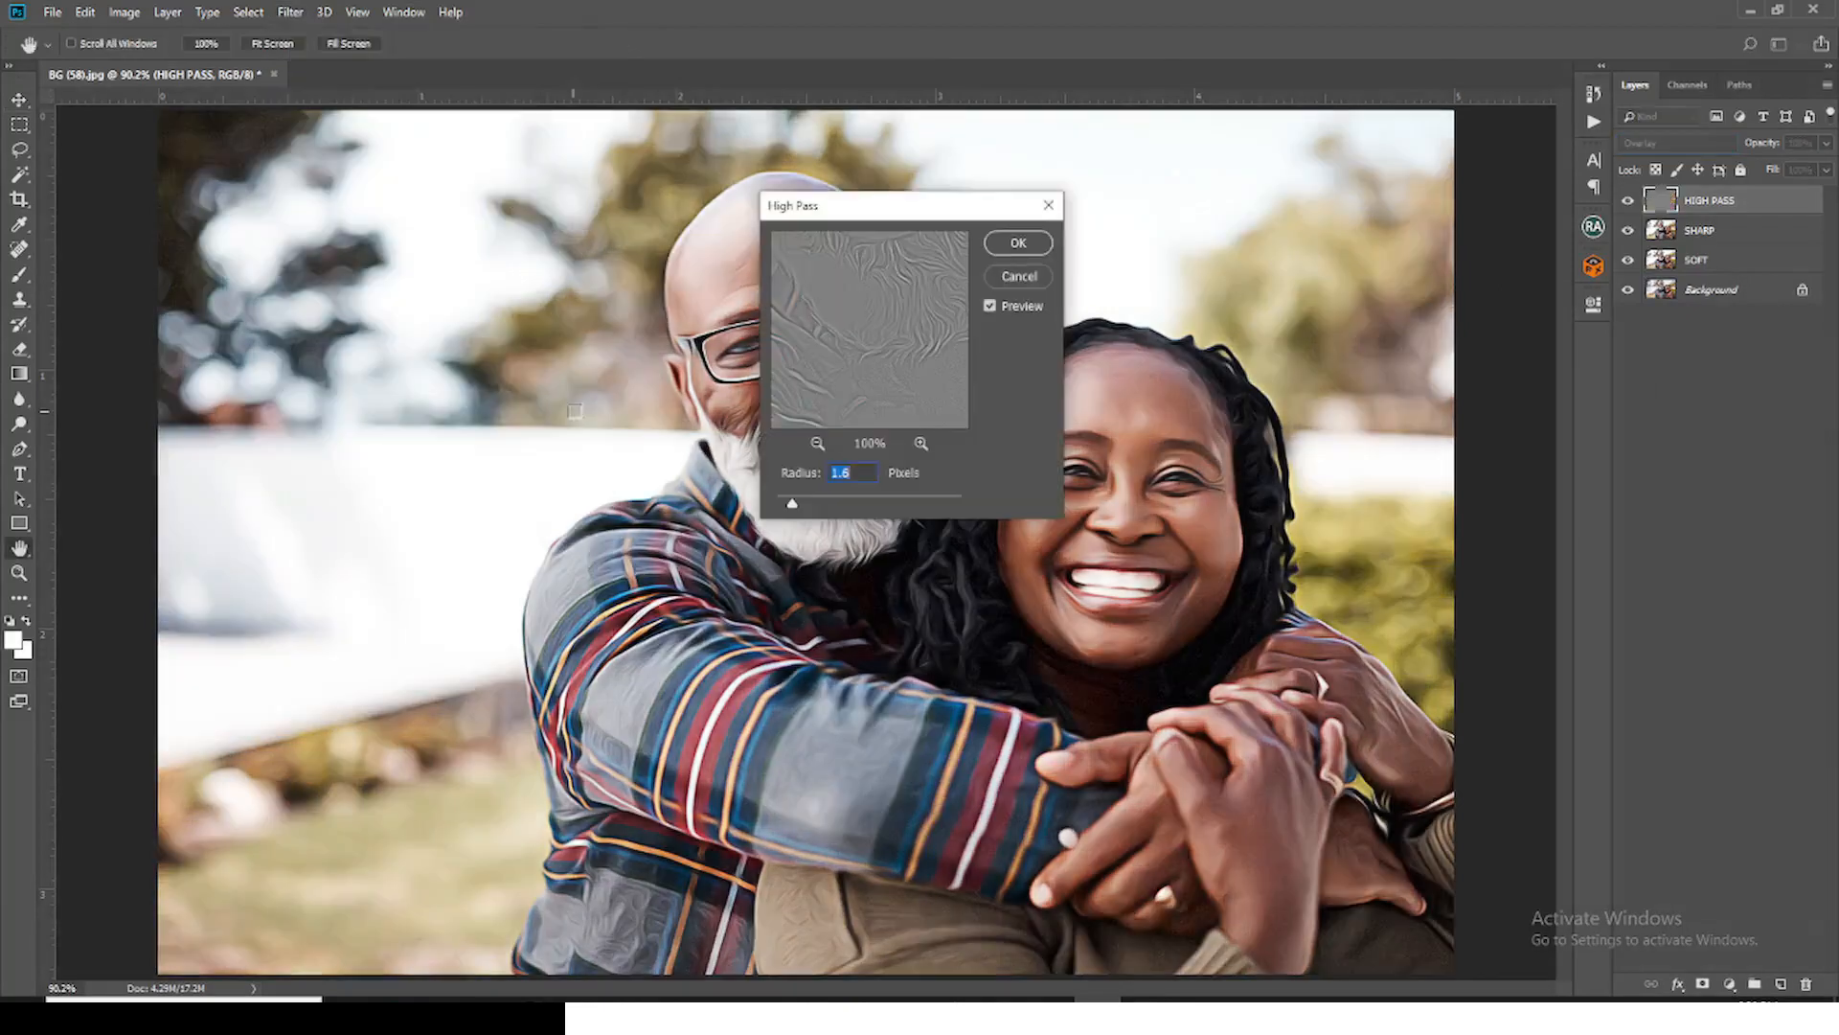
double_click(863, 469)
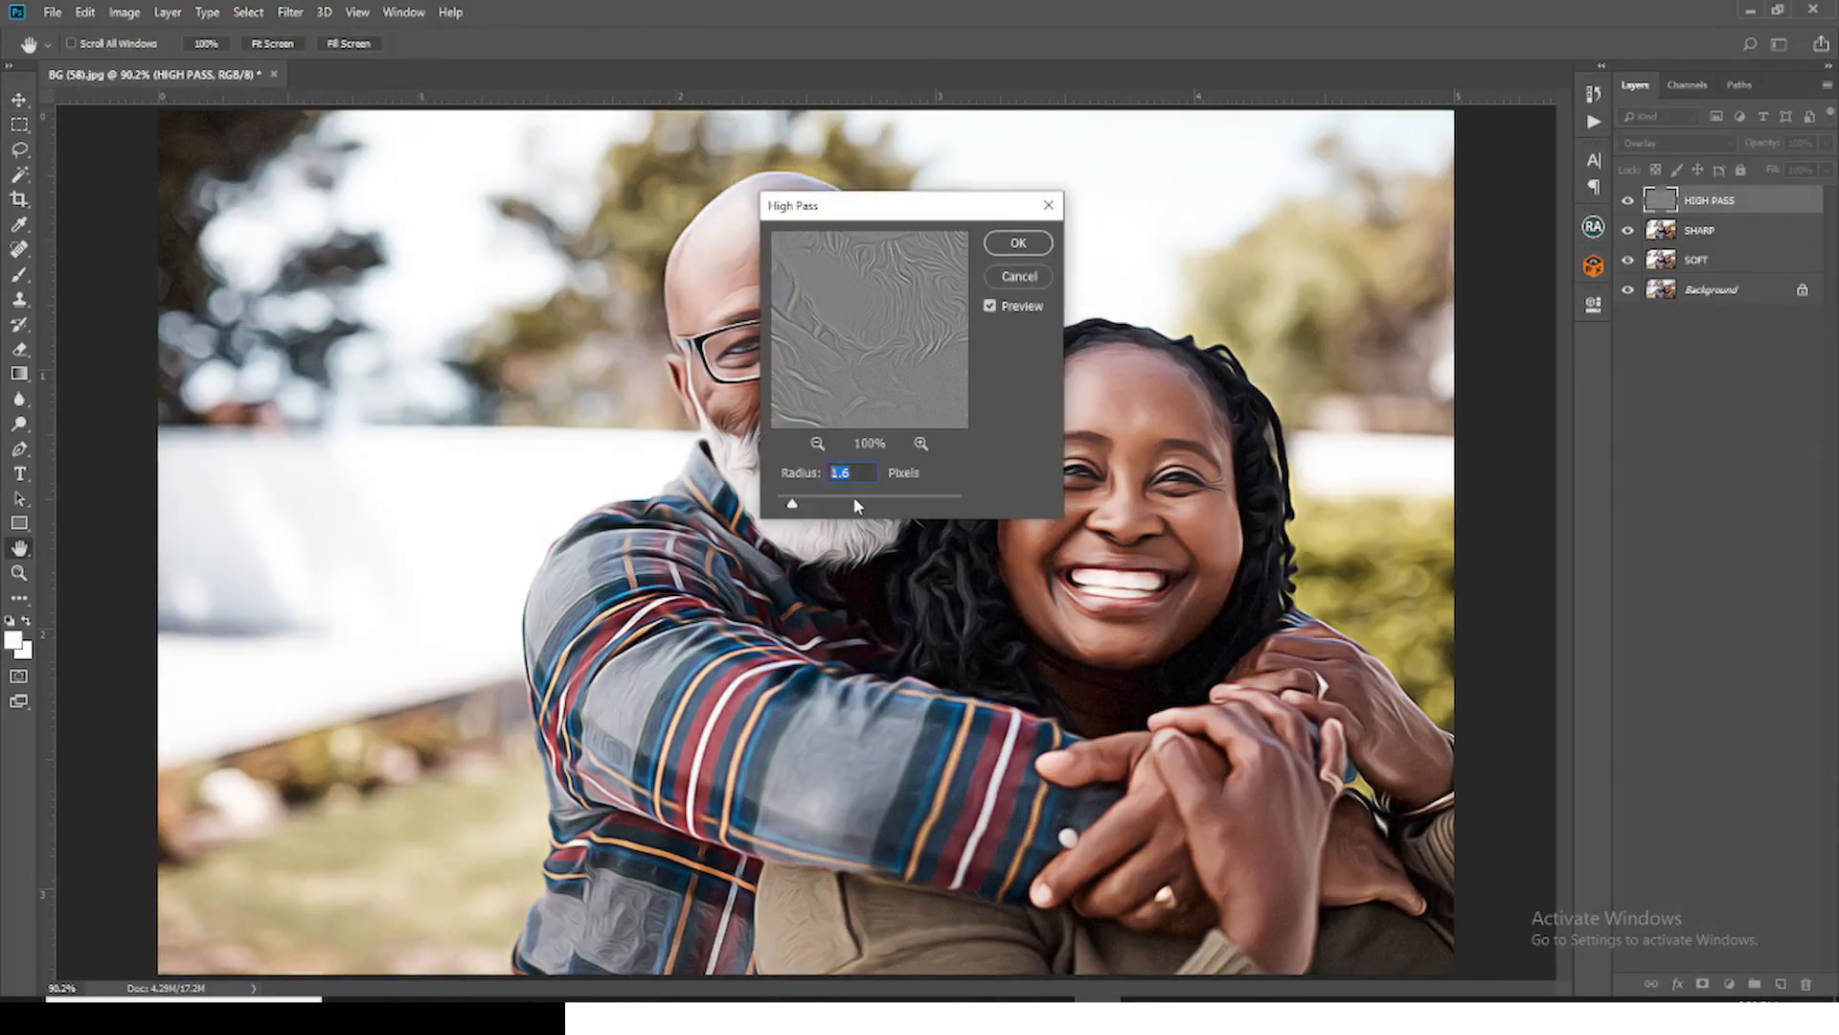
left_click(1017, 244)
key("v")
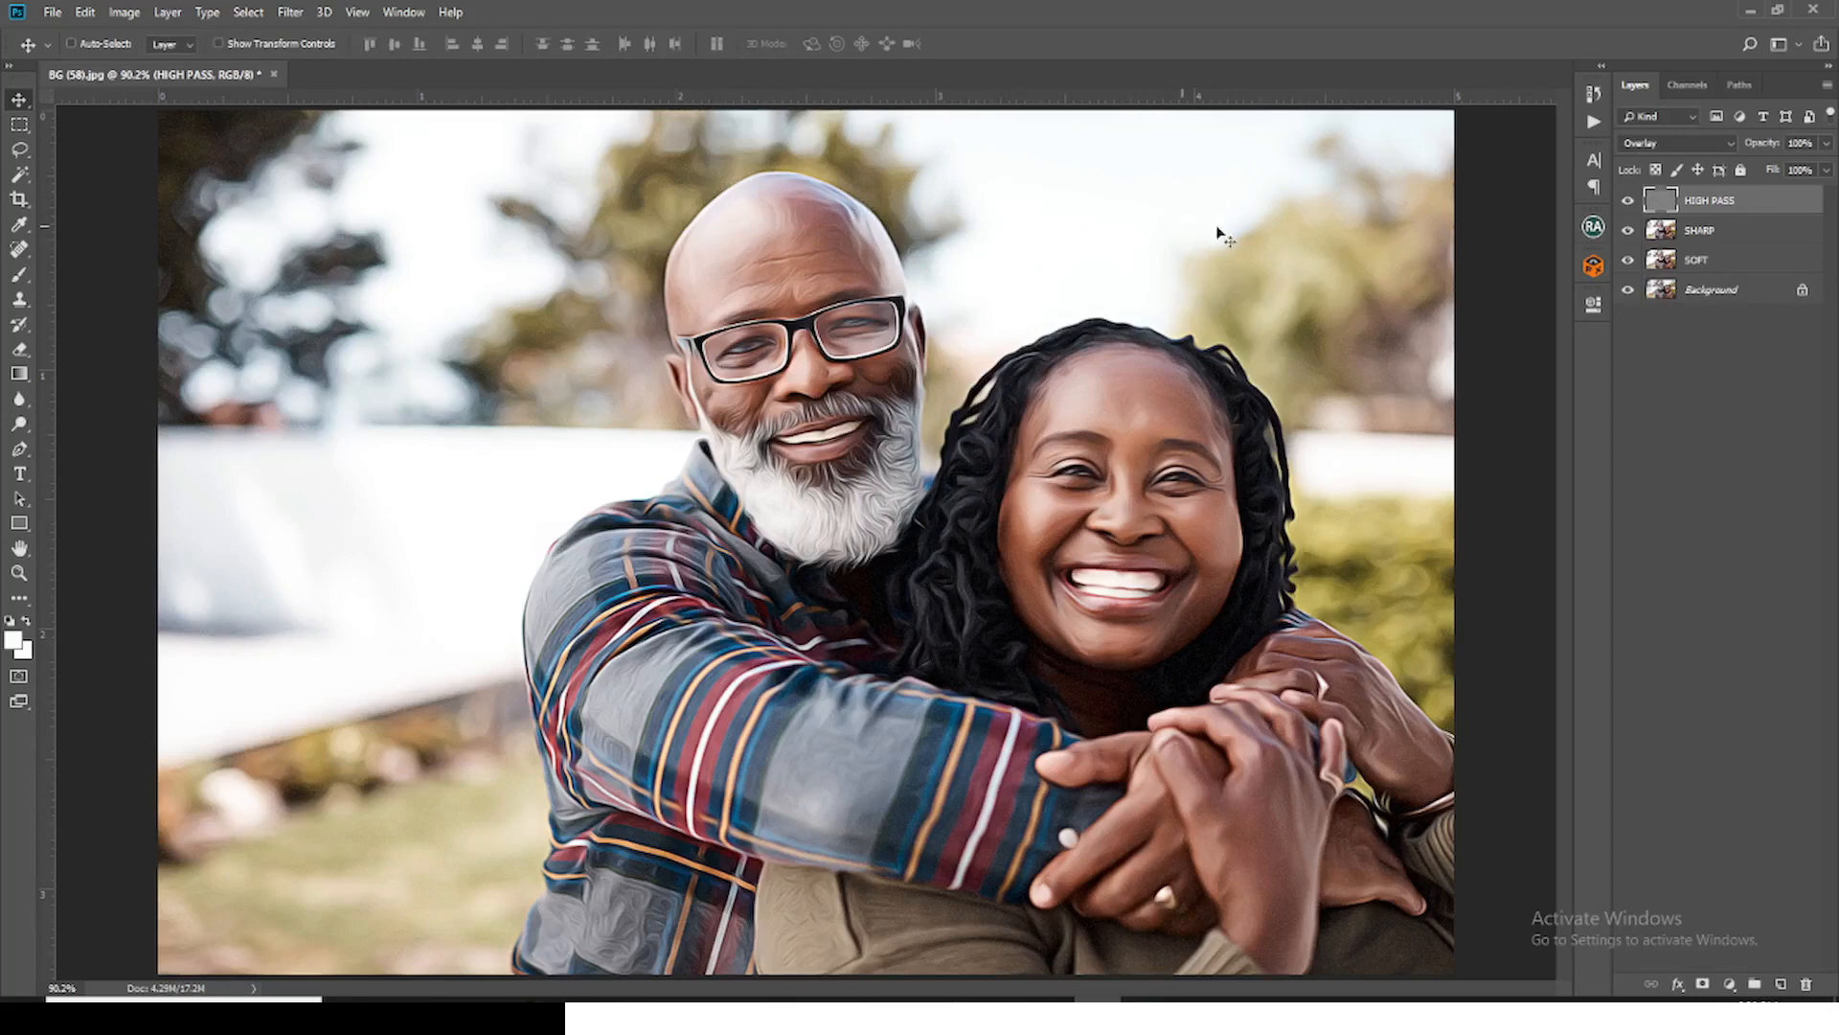
Step: Duplicate the SHARP layer as SKIN TONE and desaturate the copy
left_click(1699, 236)
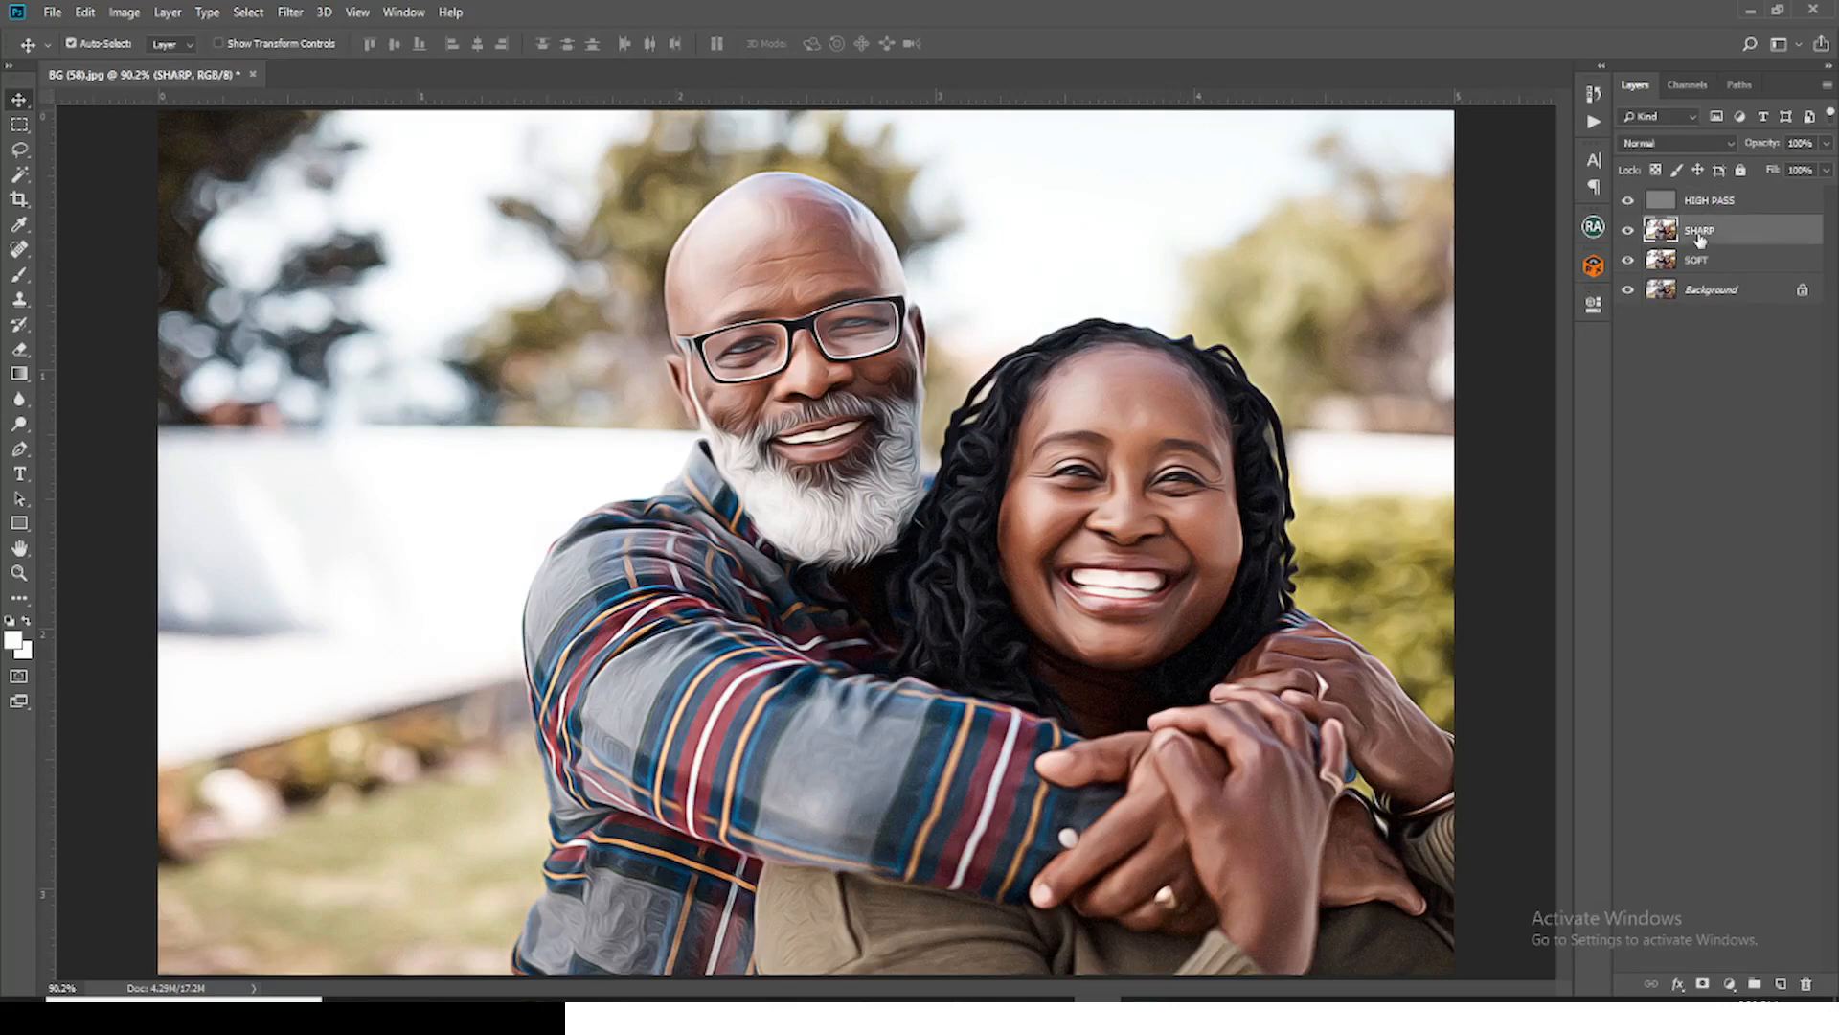
key("ctrl+j")
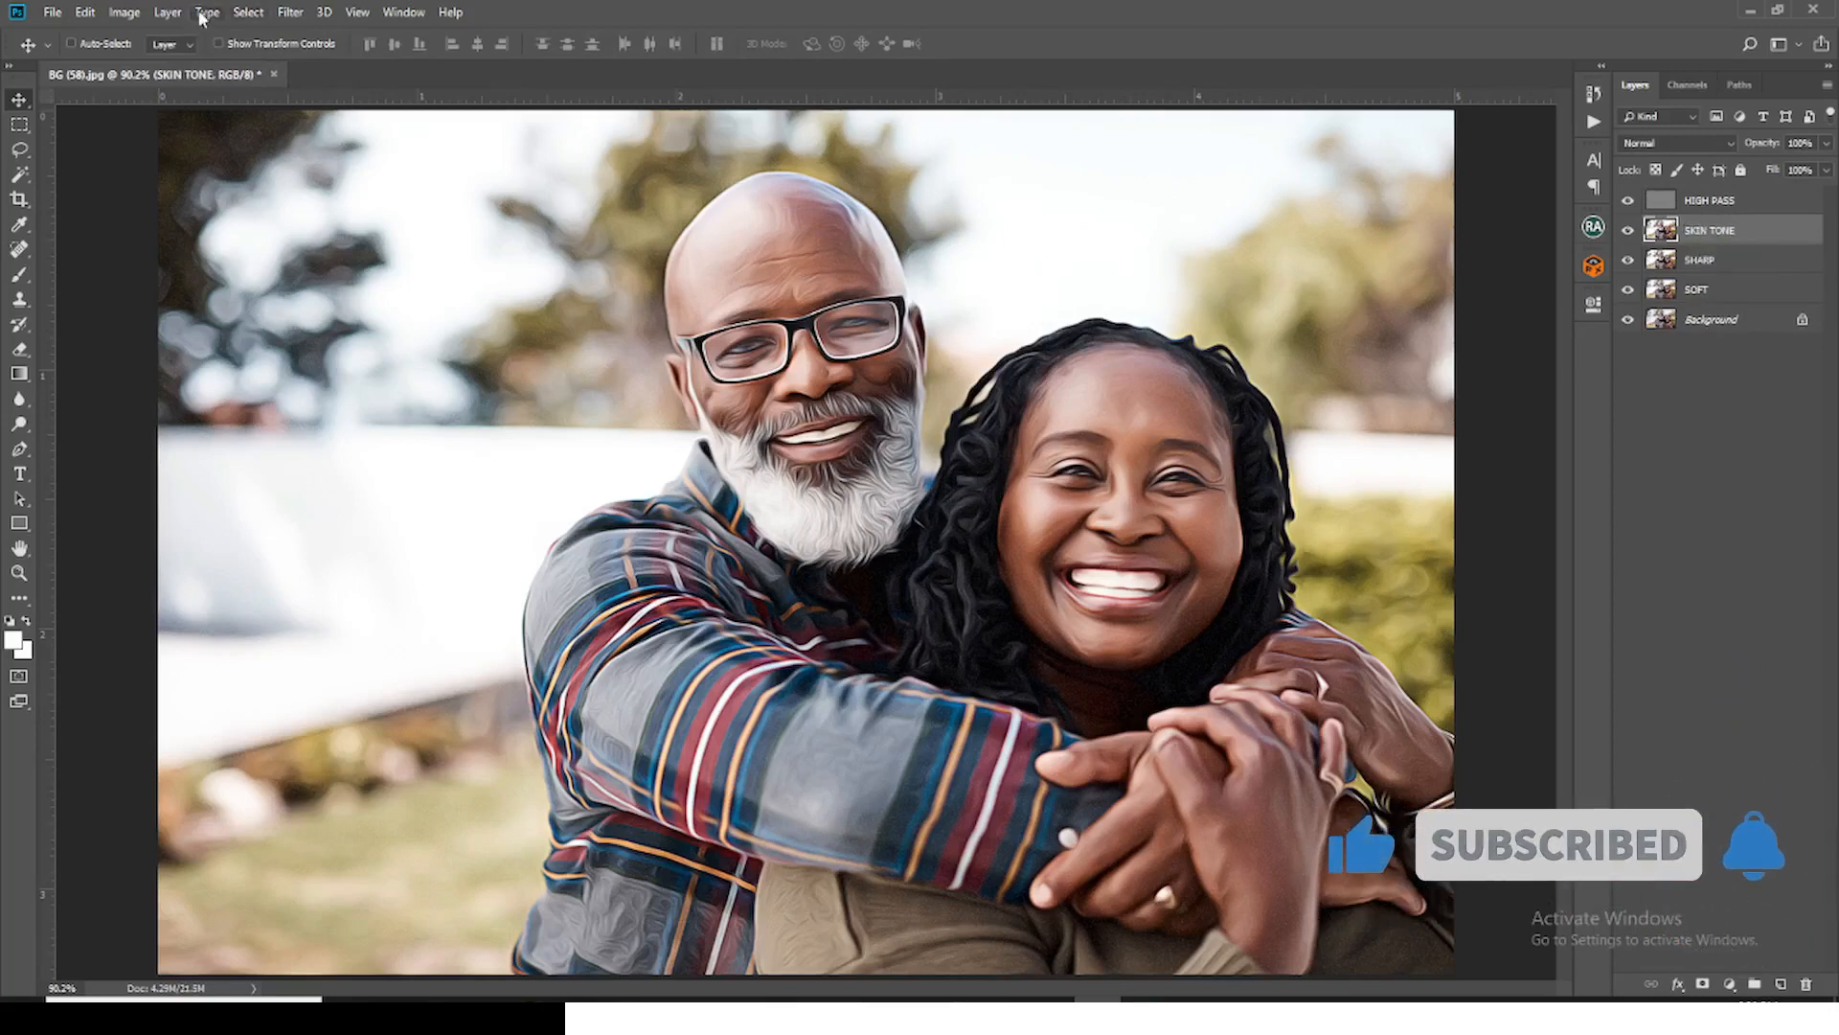
left_click(126, 14)
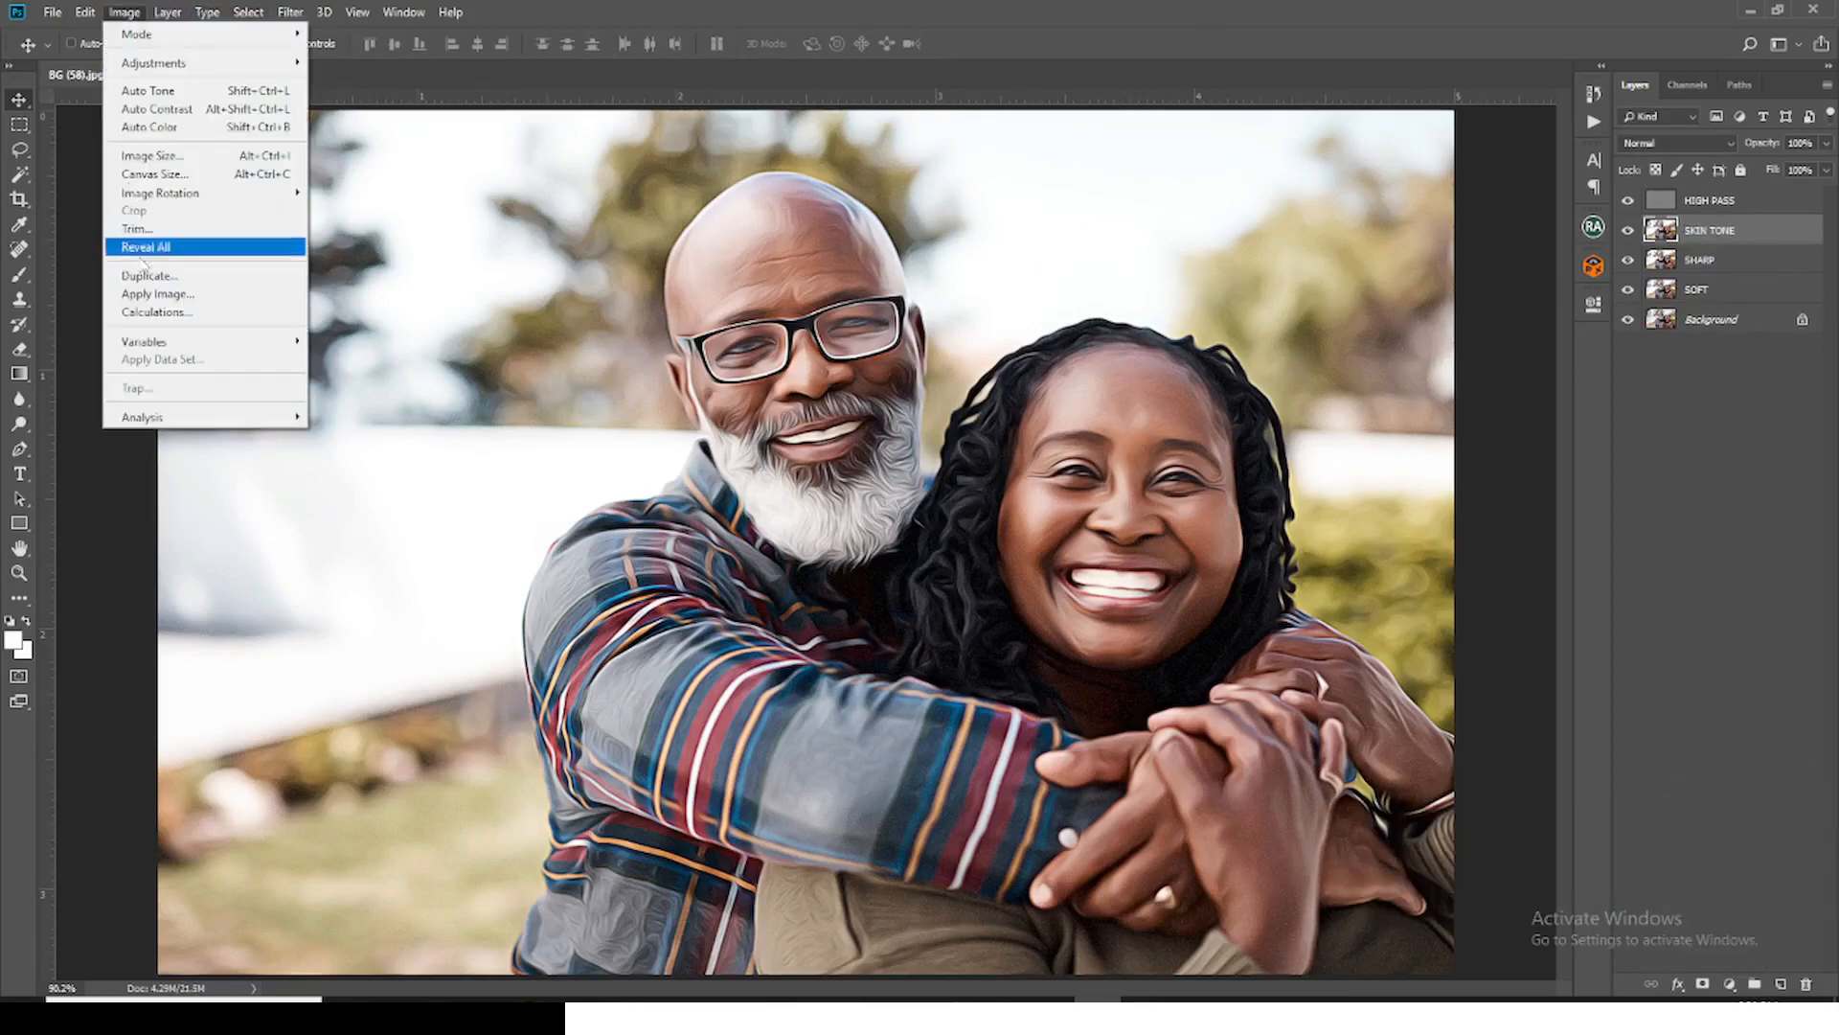
mouse_move(173, 63)
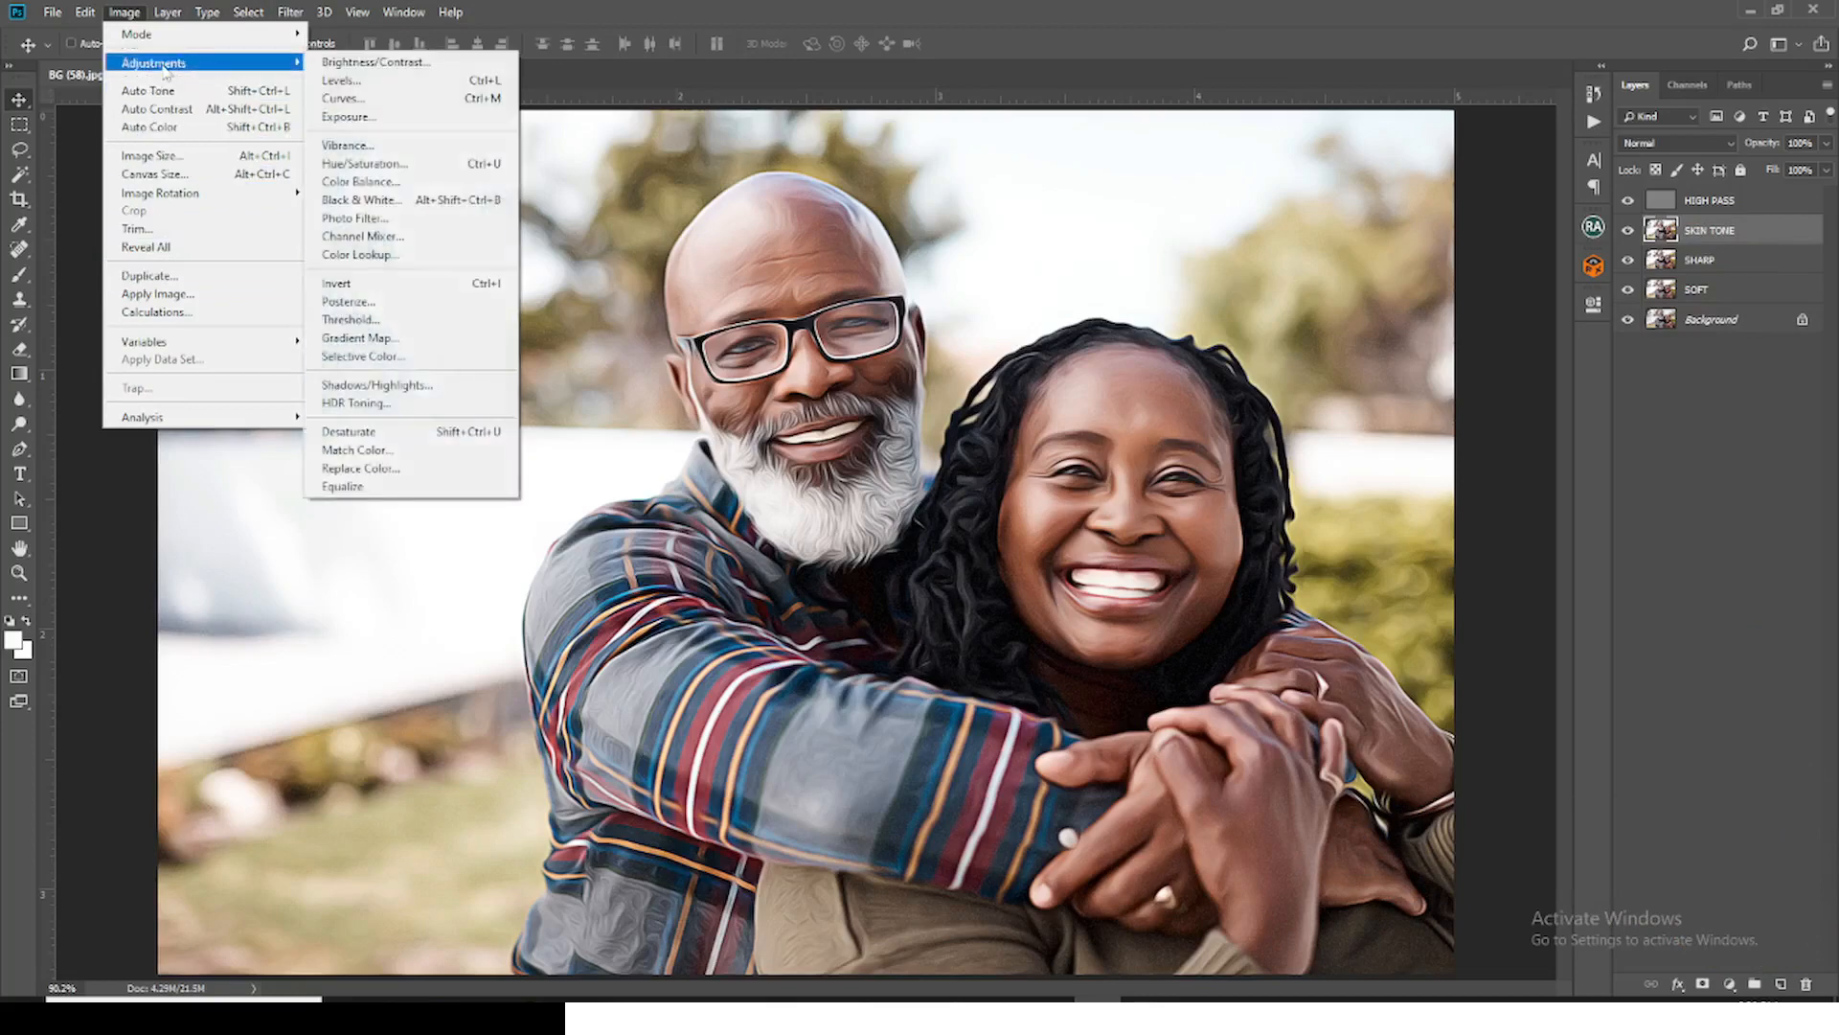
left_click(363, 432)
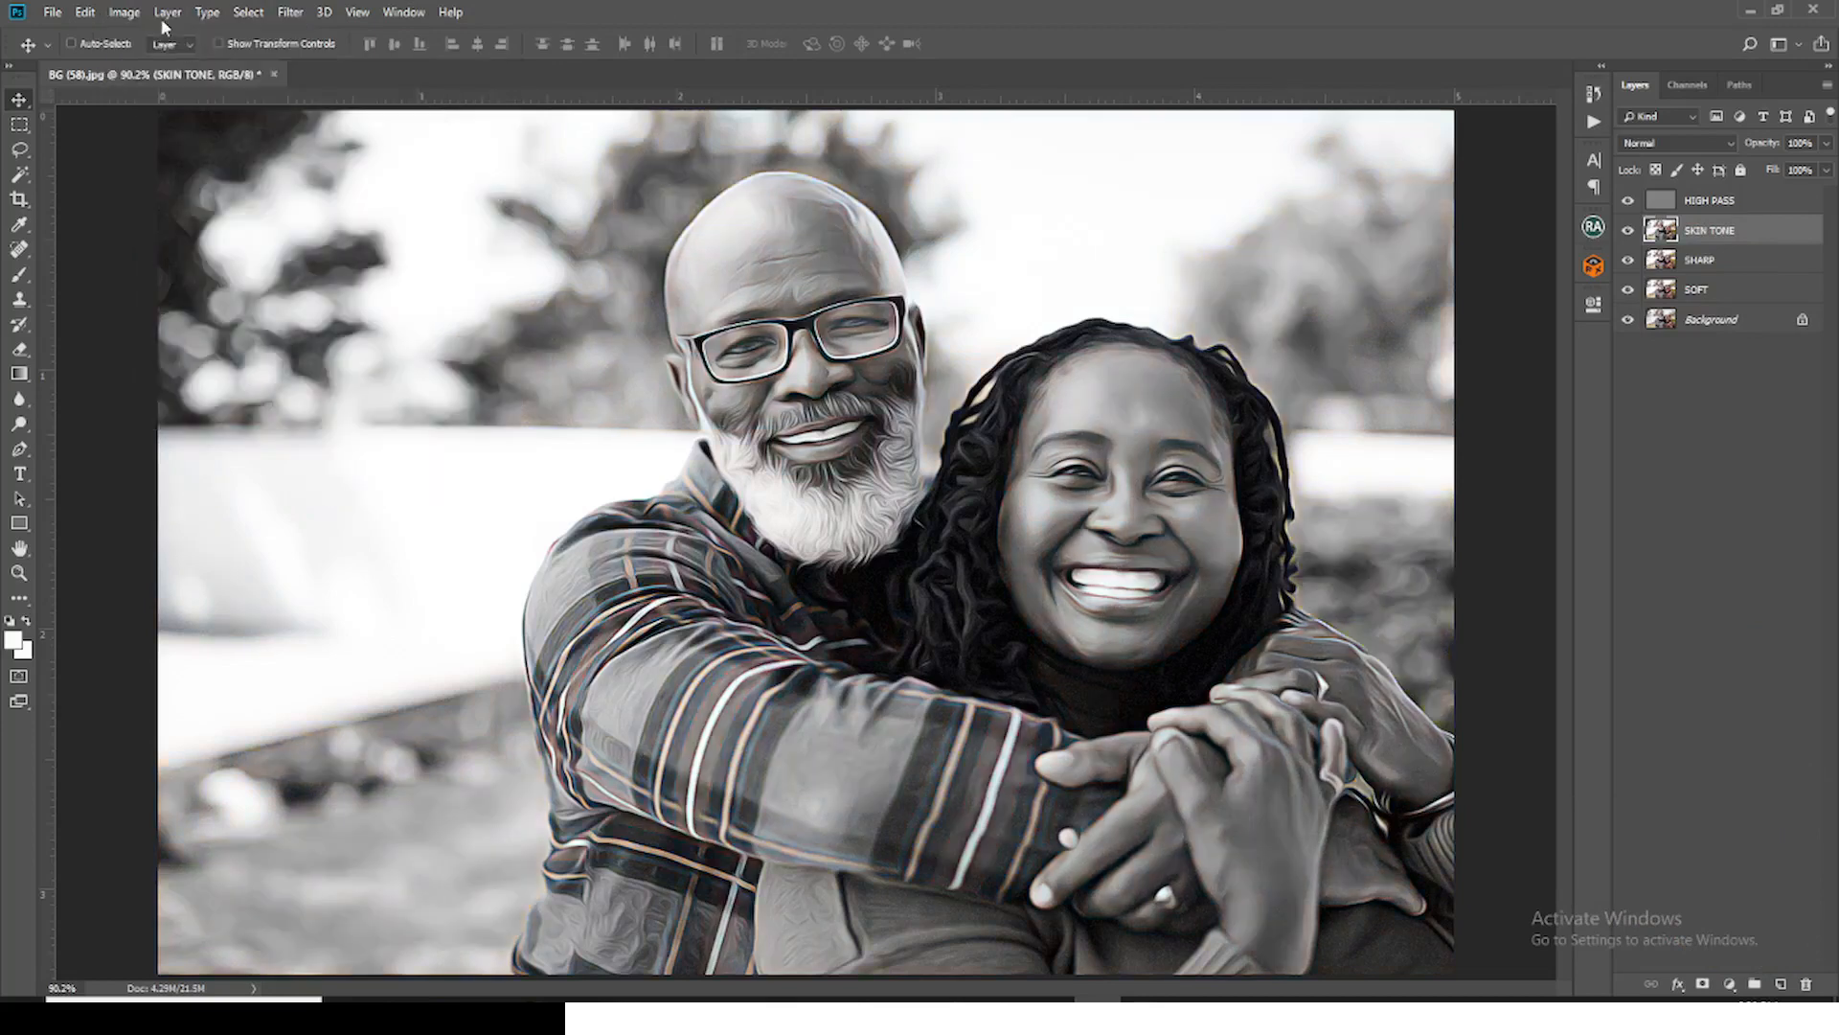
Step: Invert the tones of the SKIN TONE layer
left_click(125, 14)
mouse_move(162, 62)
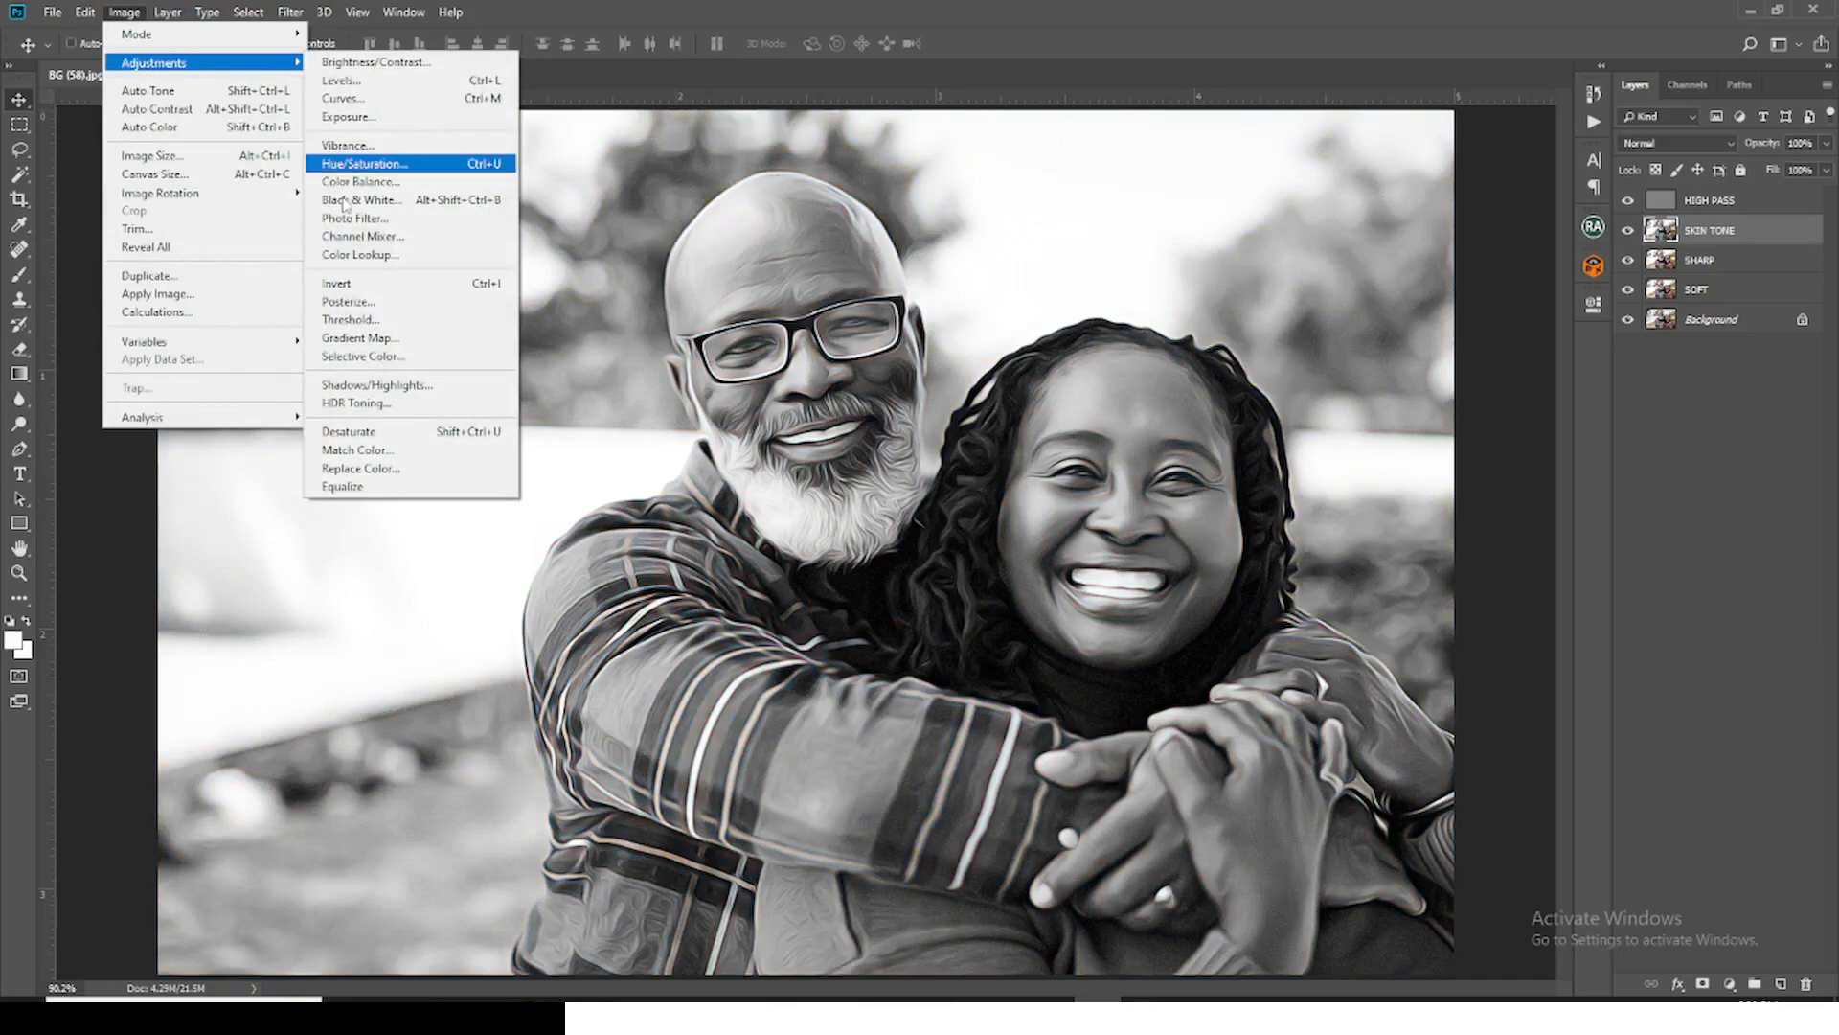
left_click(346, 286)
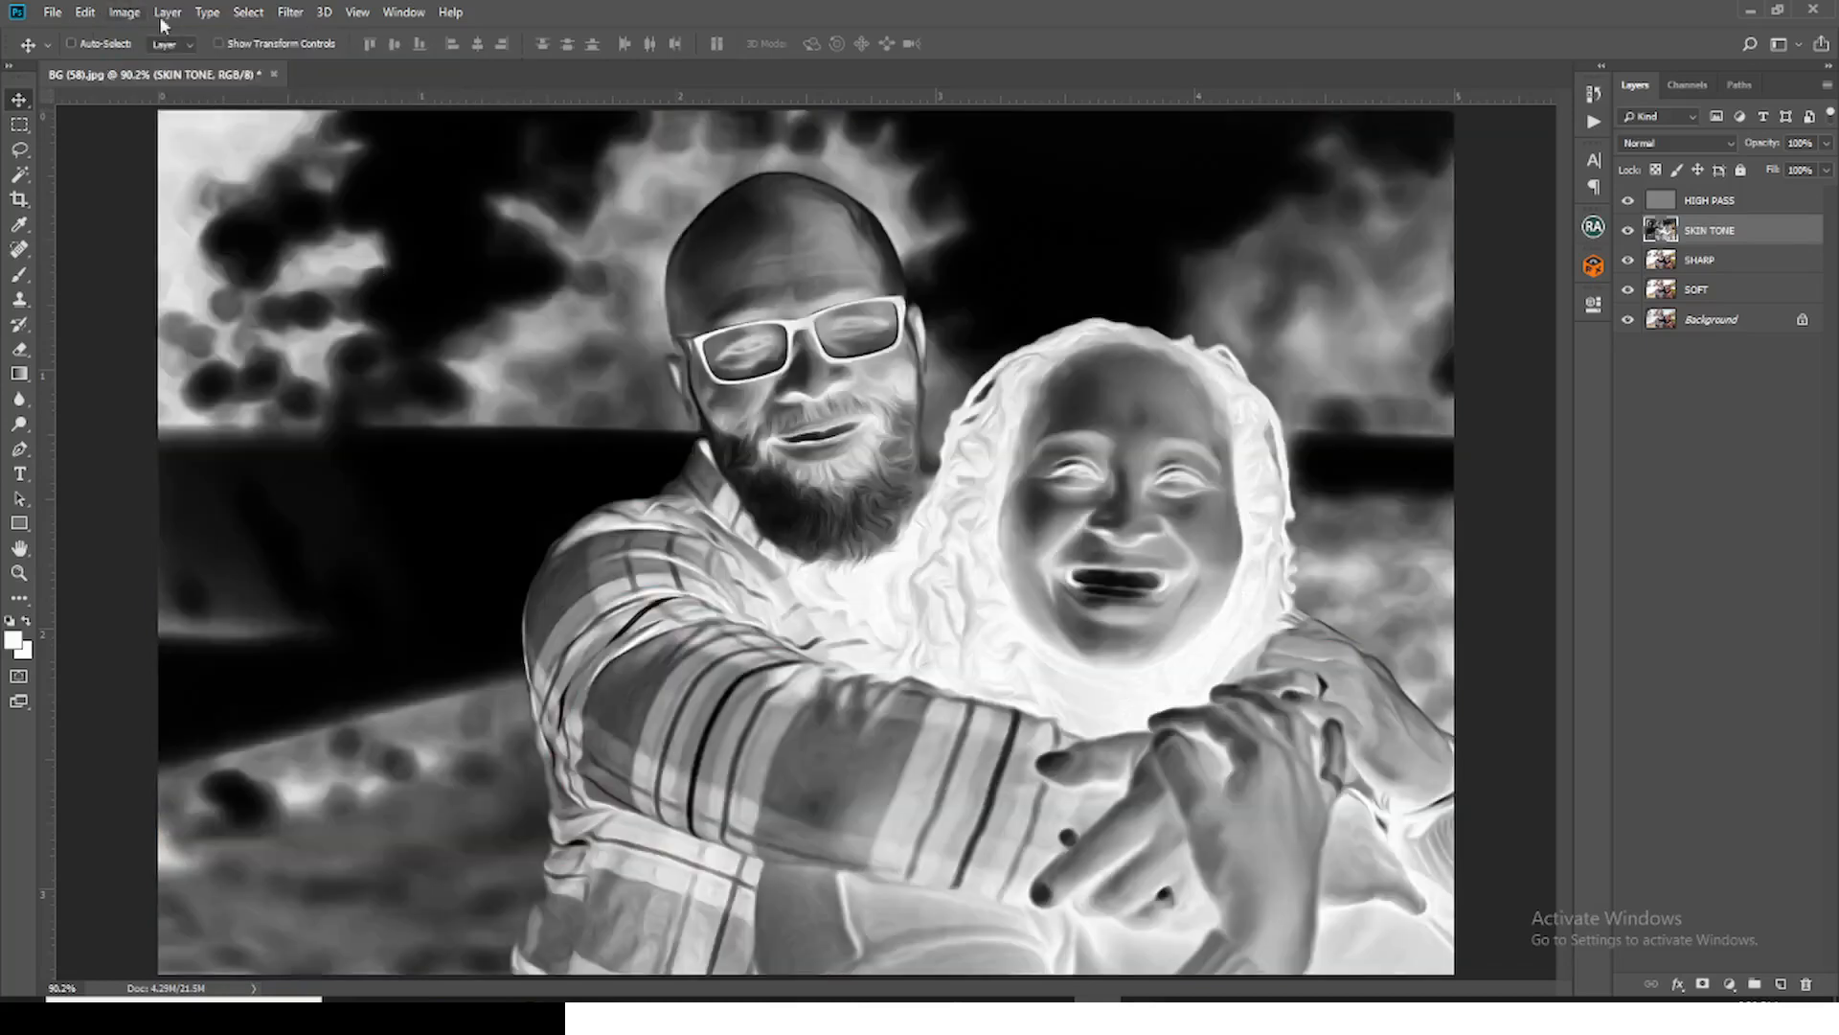
Step: Apply Gaussian Blur to the SKIN TONE layer with a radius of 5.9 pixels
left_click(297, 19)
mouse_move(328, 233)
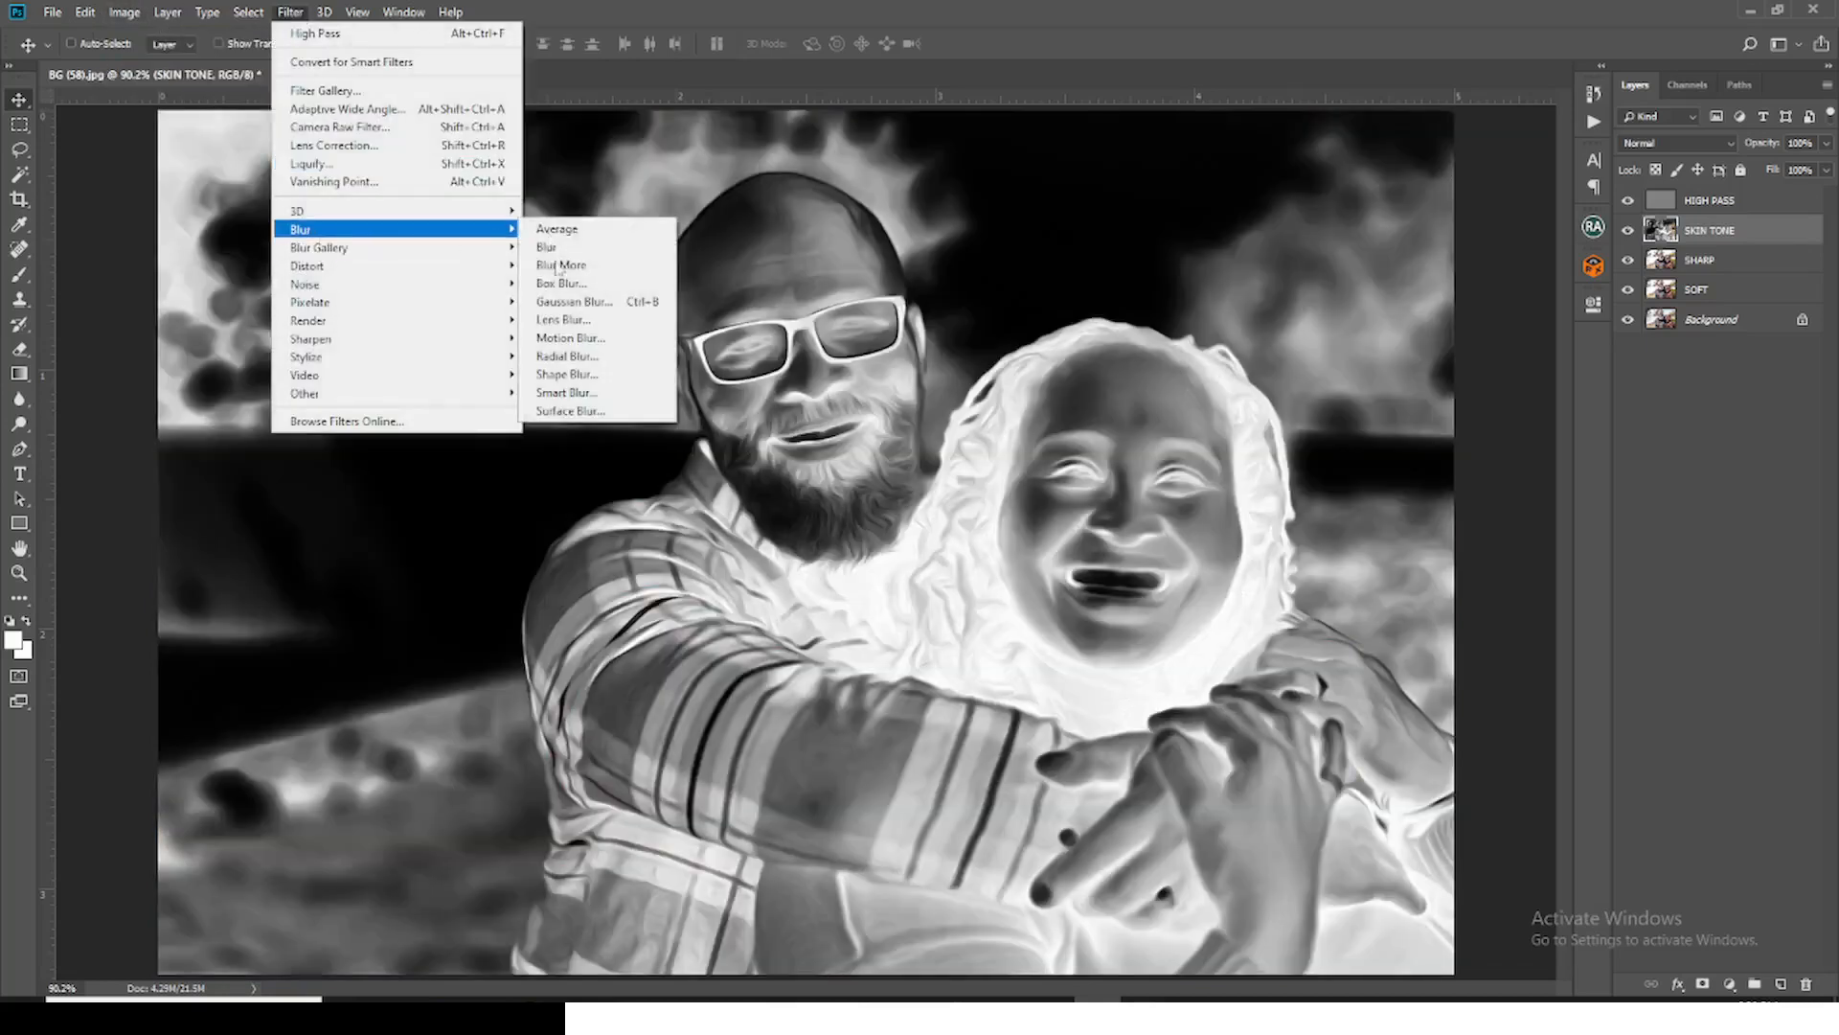
left_click(565, 303)
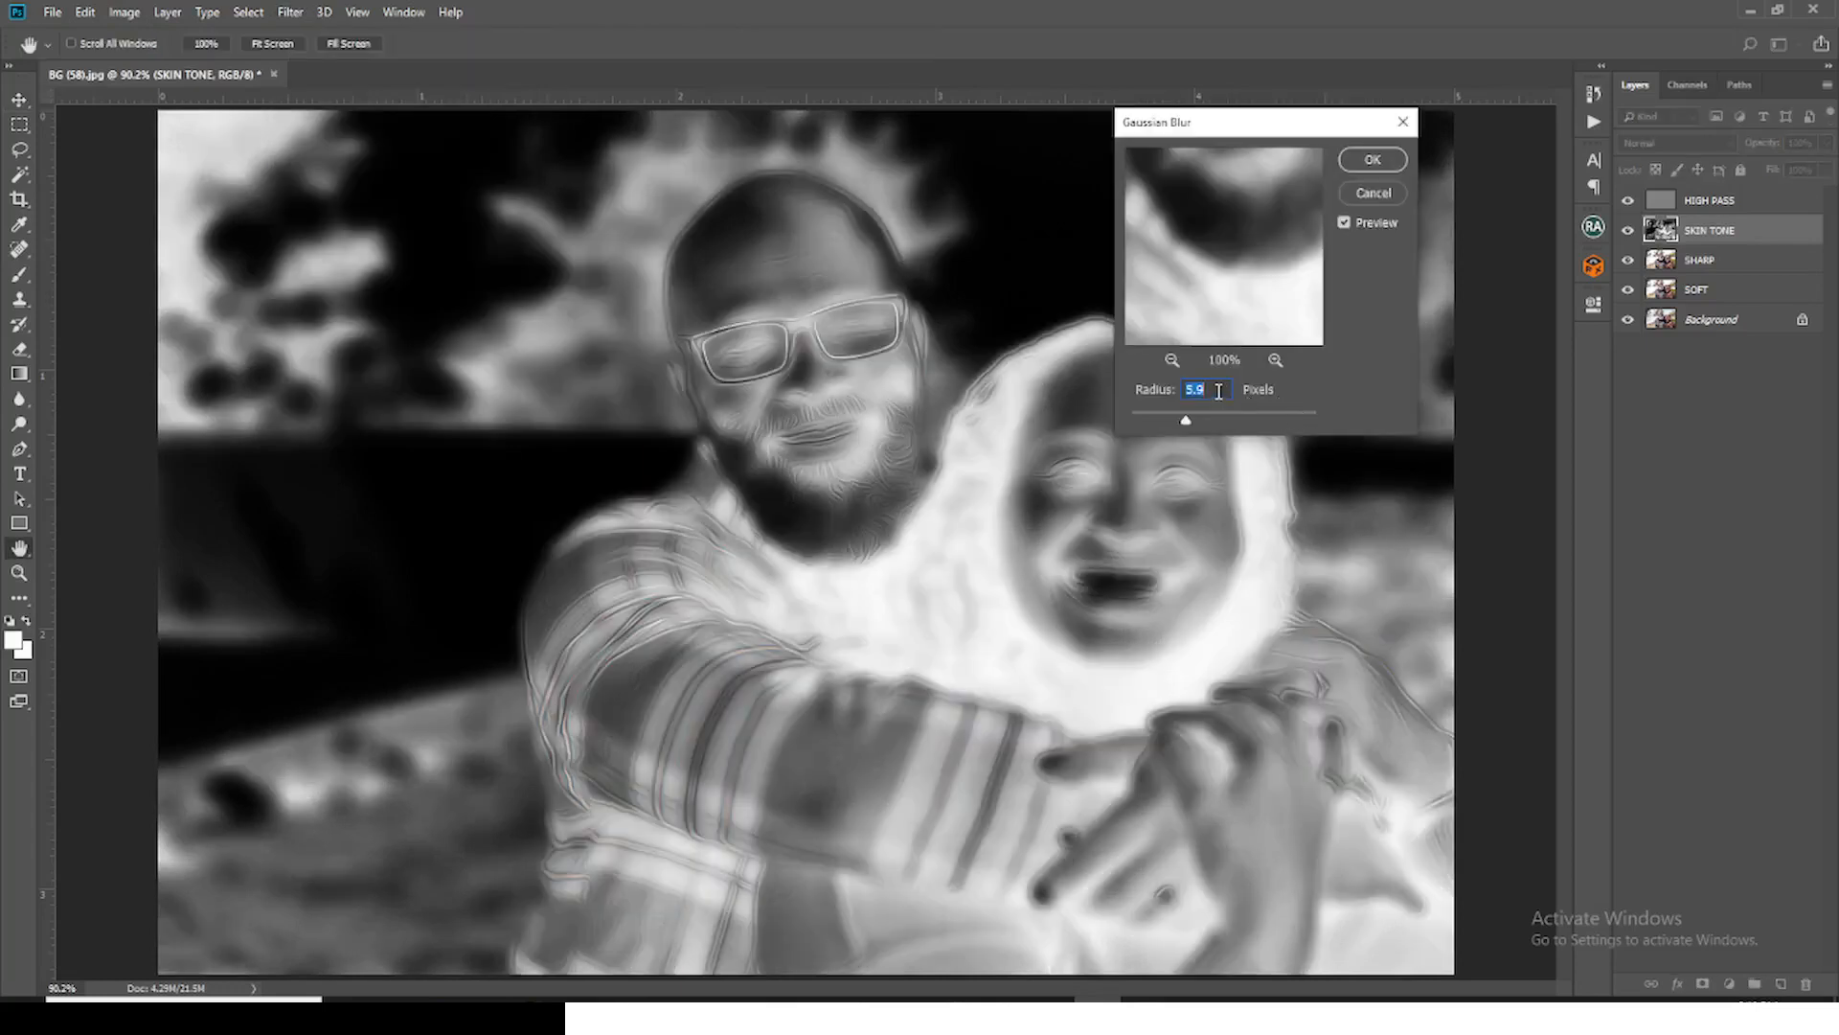
left_click(1358, 164)
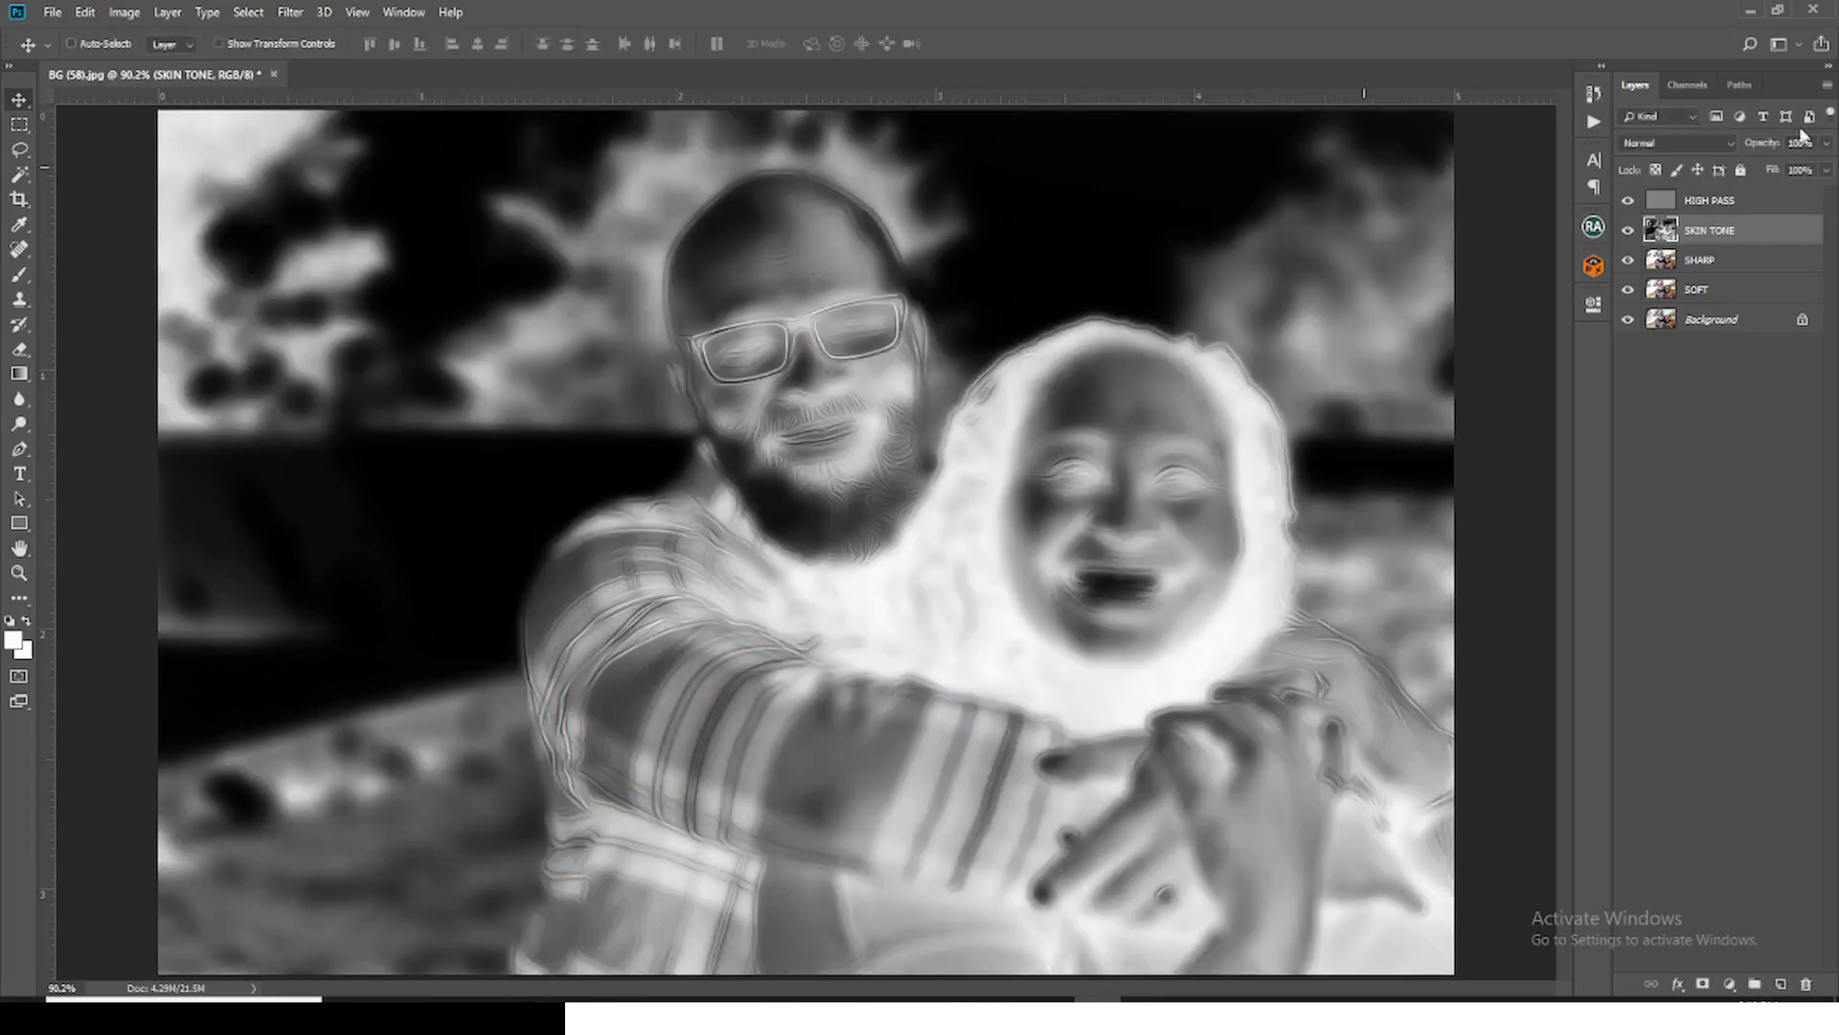
Step: Set the SKIN TONE layer's blend mode to Overlay and its opacity to about 28%
left_click(1677, 149)
left_click(1662, 398)
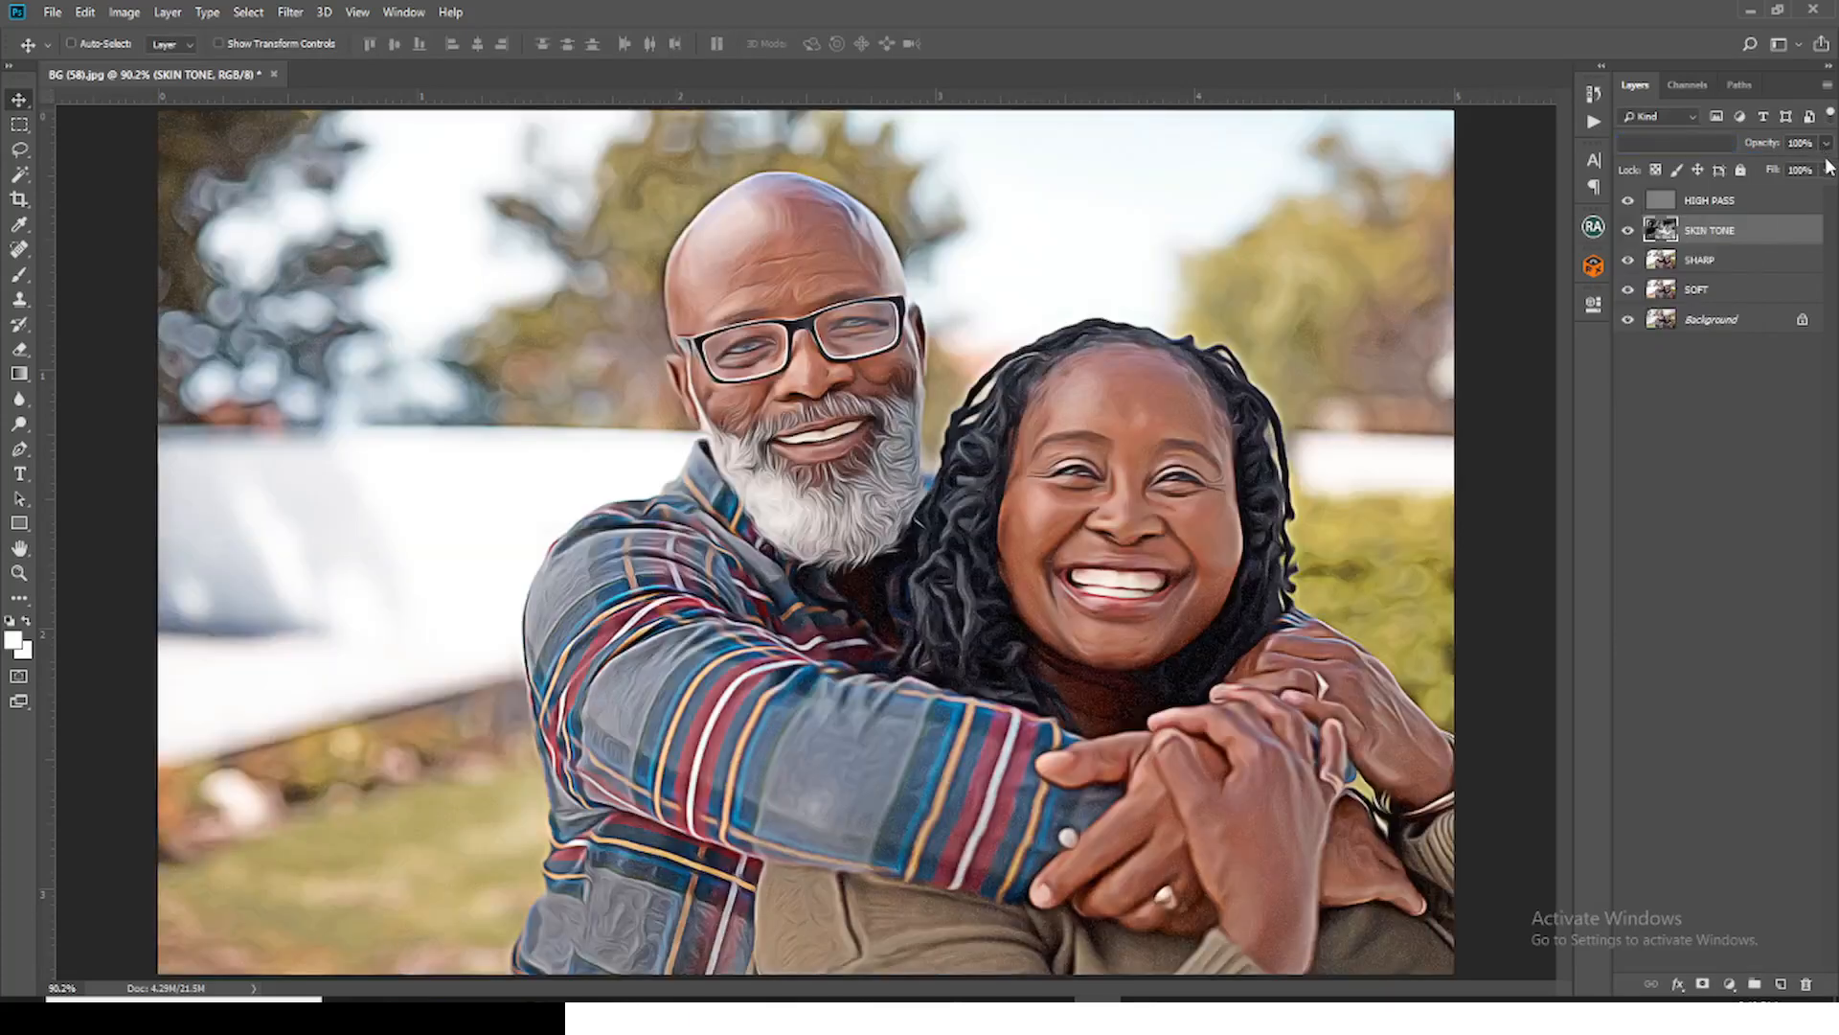
left_click(1826, 144)
left_click_drag(1823, 177, 1761, 172)
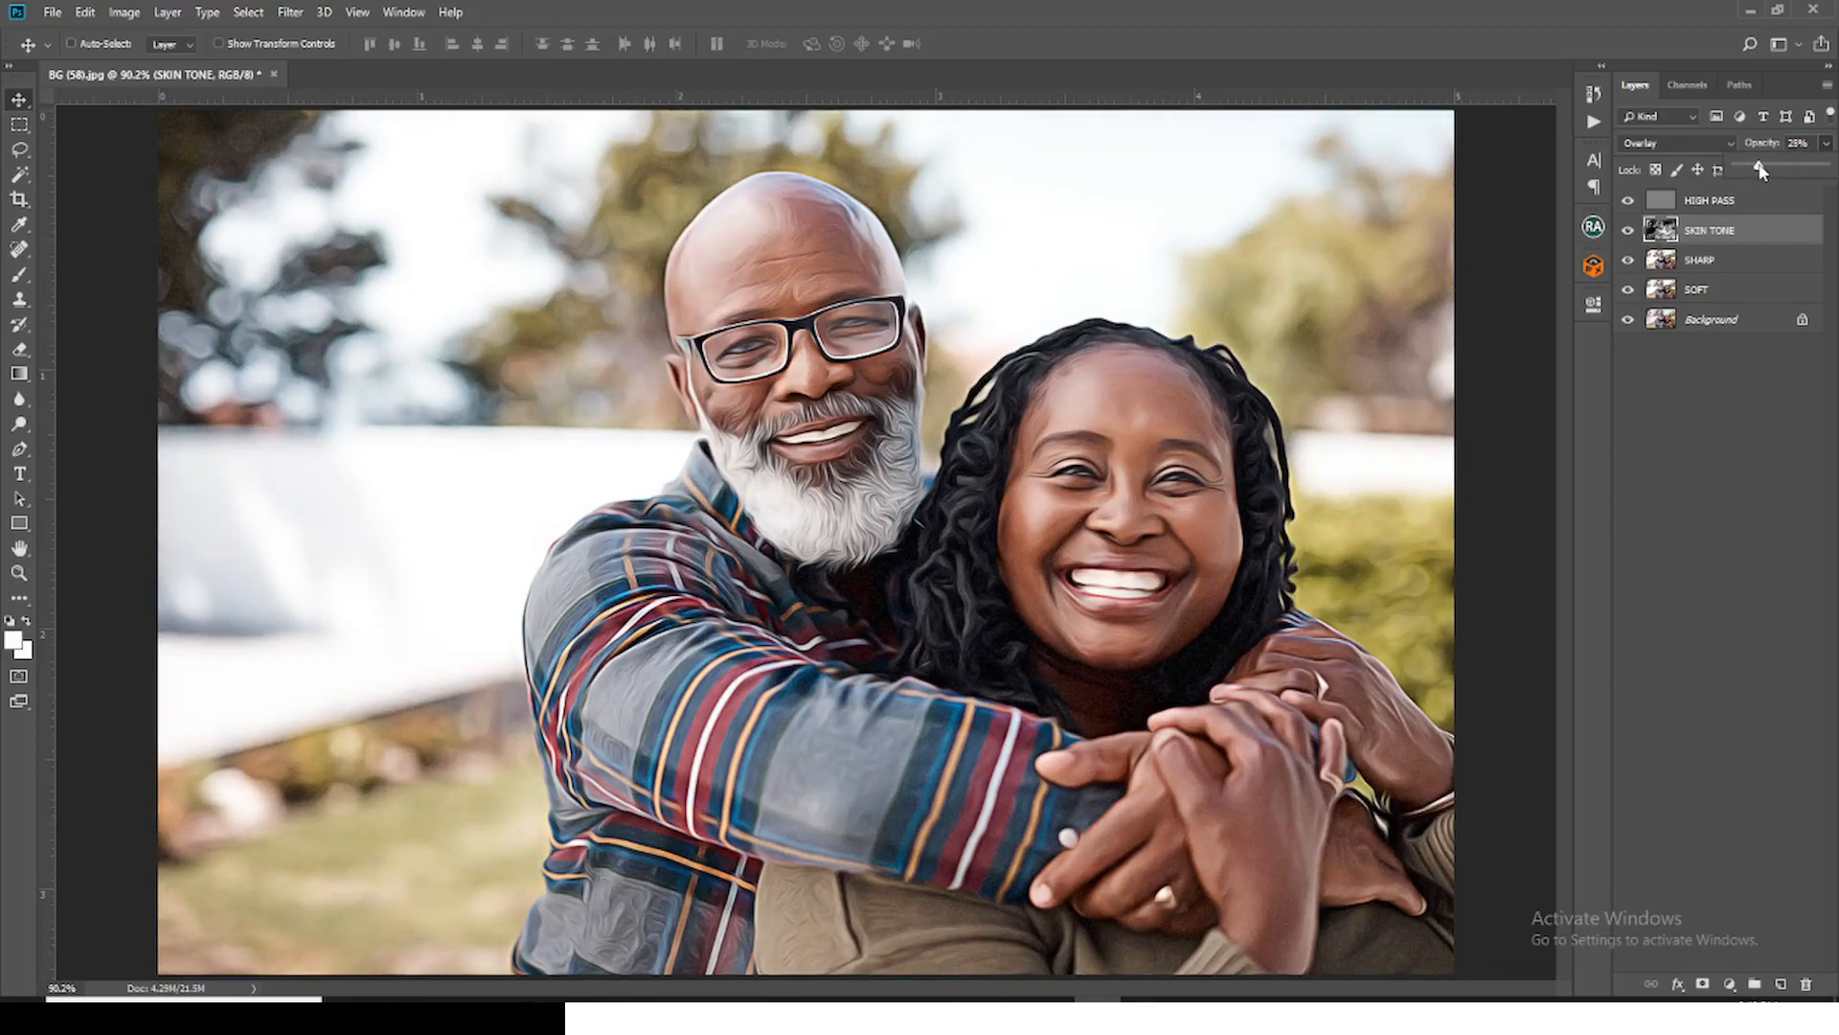
Step: Duplicate the HIGH PASS layer
left_click(1706, 203)
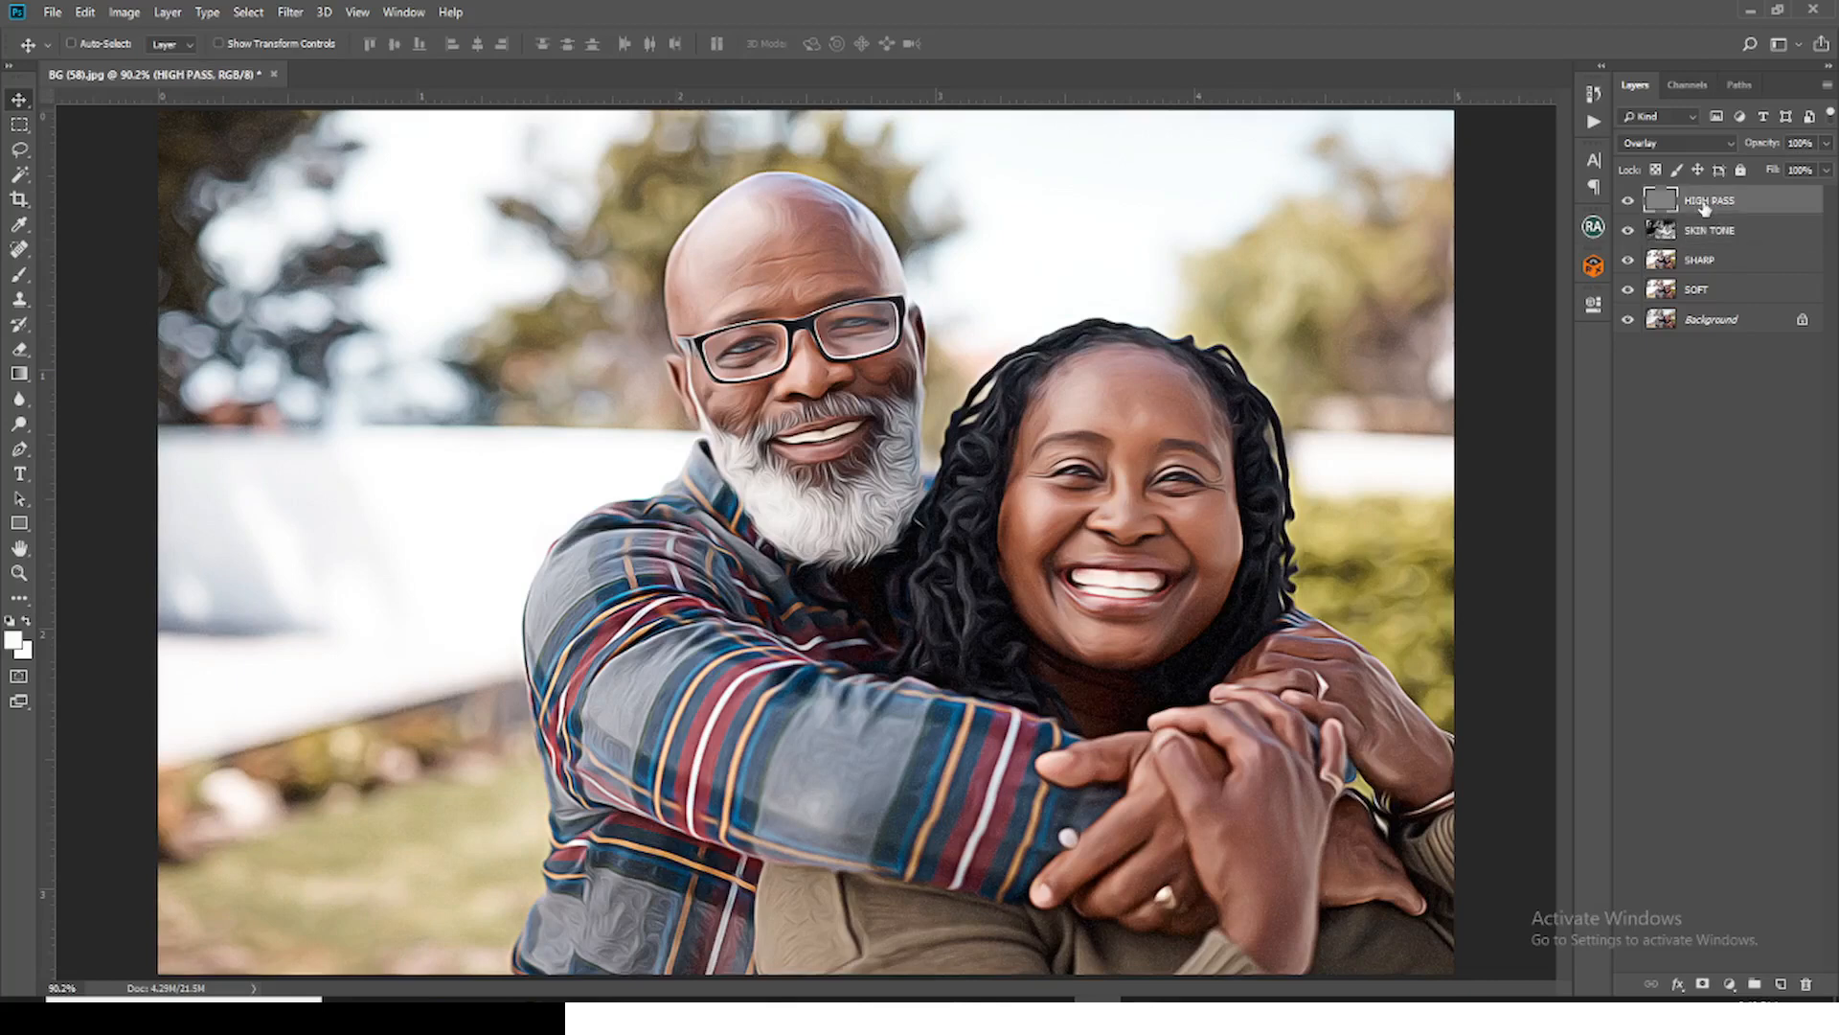
key("ctrl+j")
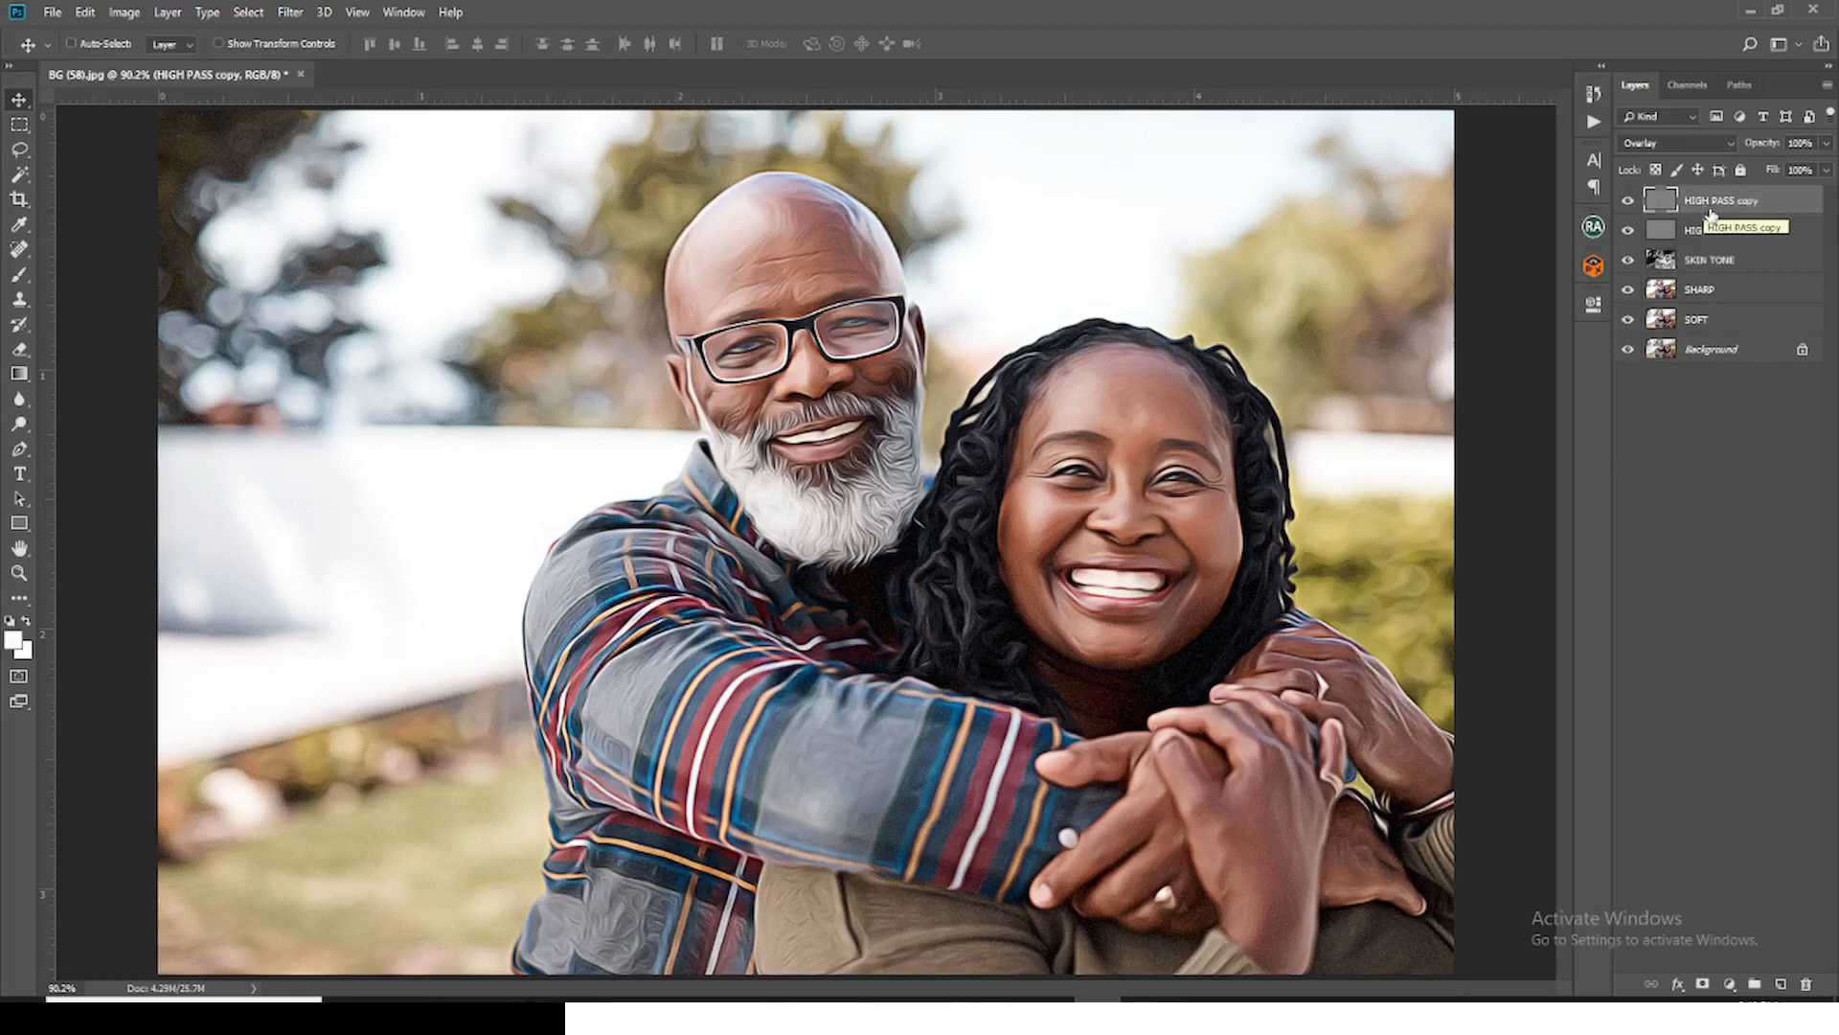
Step: Group all layers above the Background and name the group FX
left_click(1715, 323, "shift")
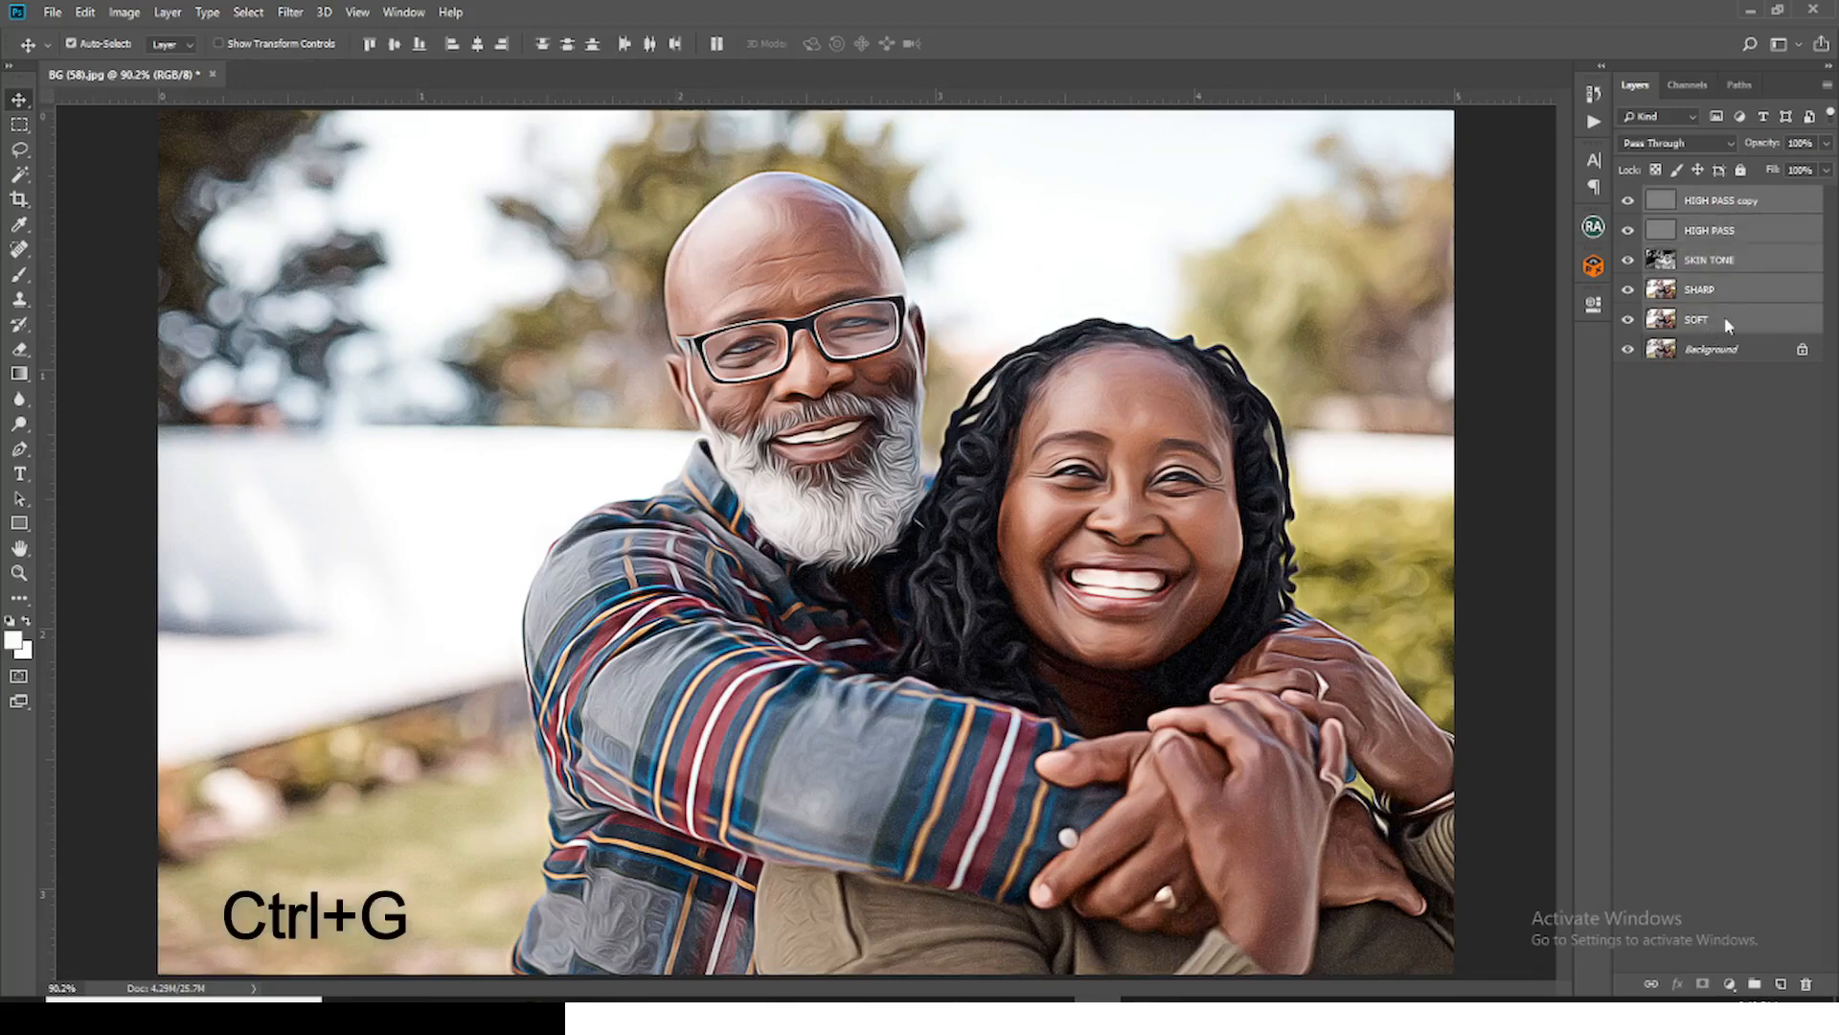
key("ctrl+g")
double_click(1699, 198)
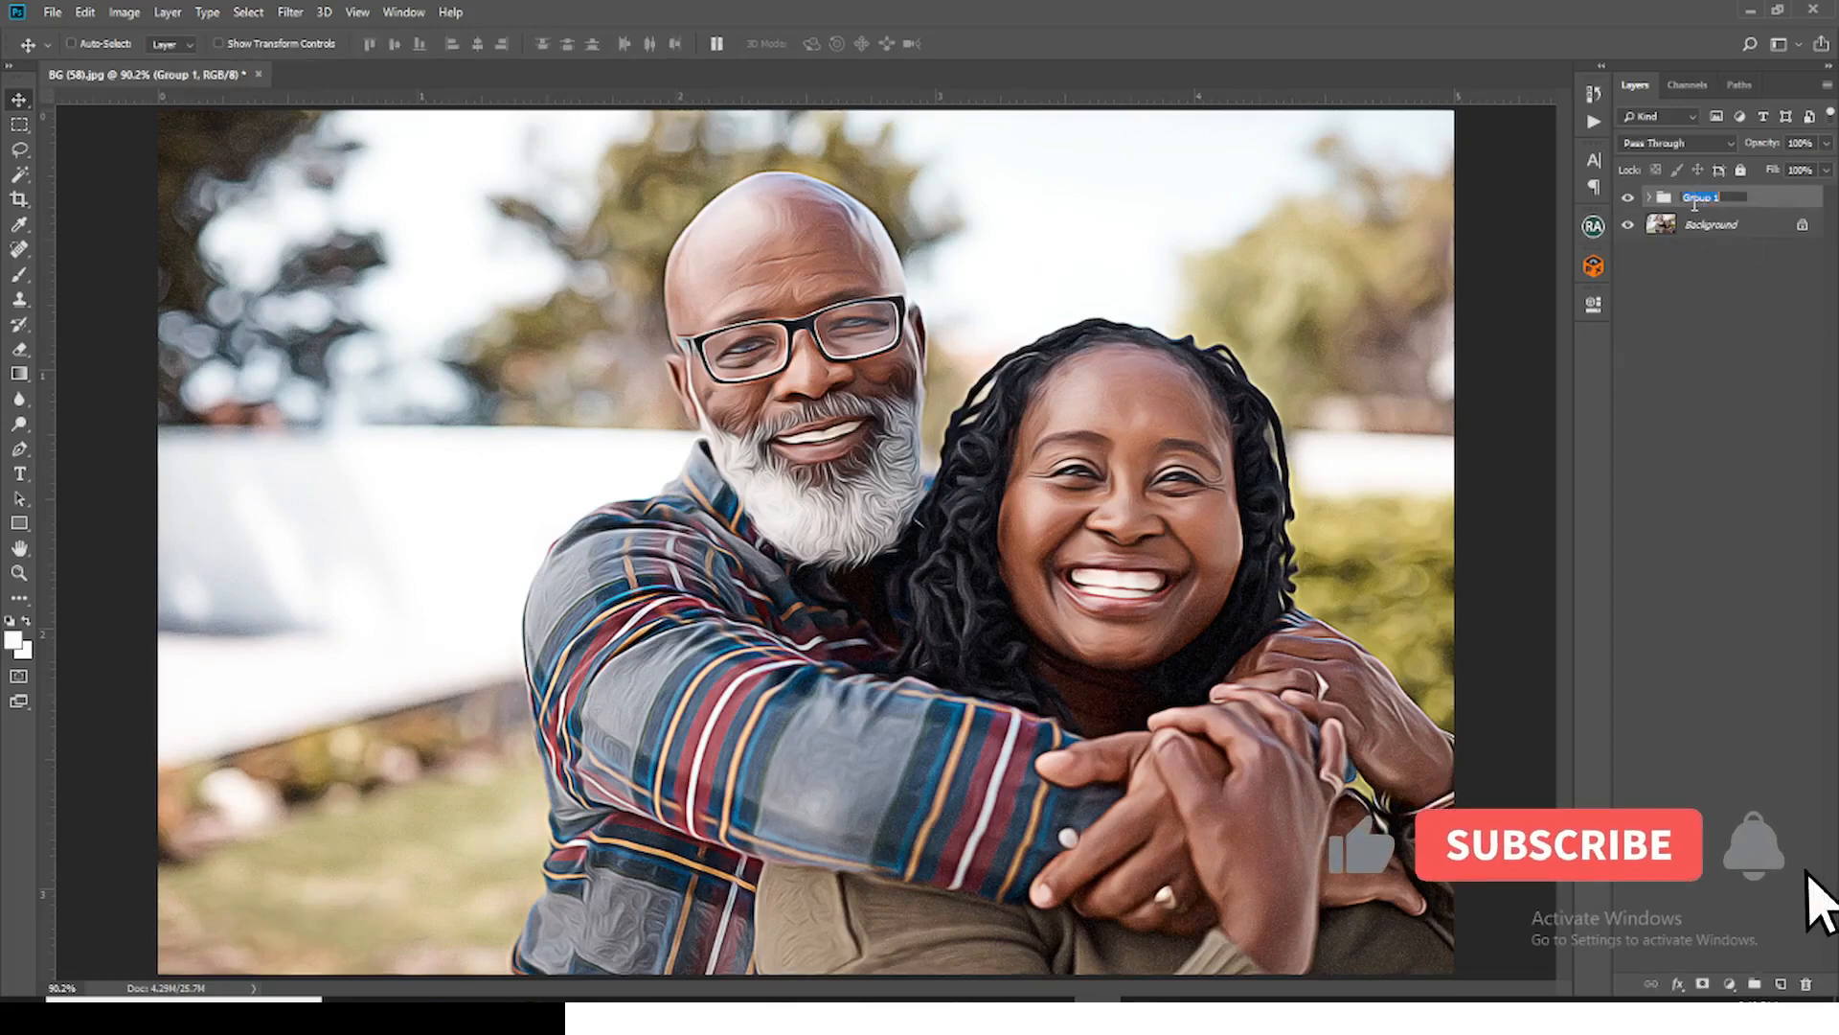
type("FX")
key("Return")
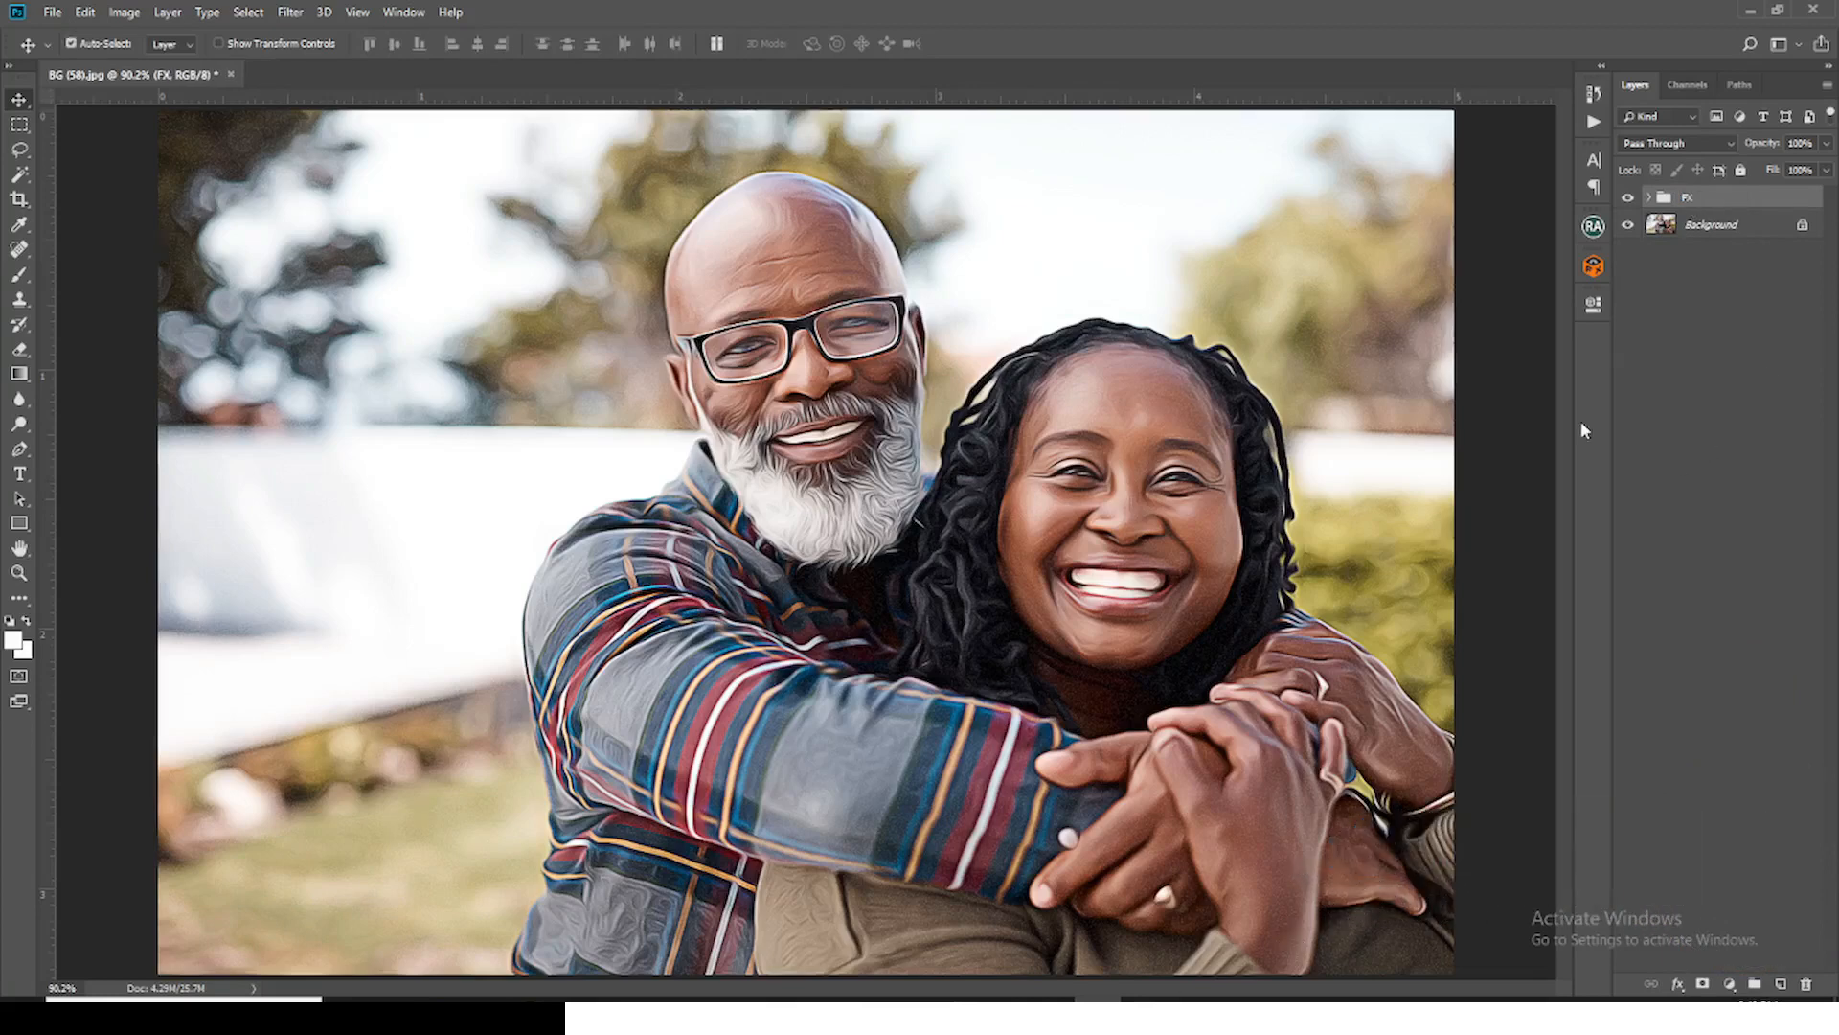
Step: Add a Levels adjustment clipped to the FX group with input levels 9, 1.00 and 247
key("ctrl+minus")
left_click(1732, 984)
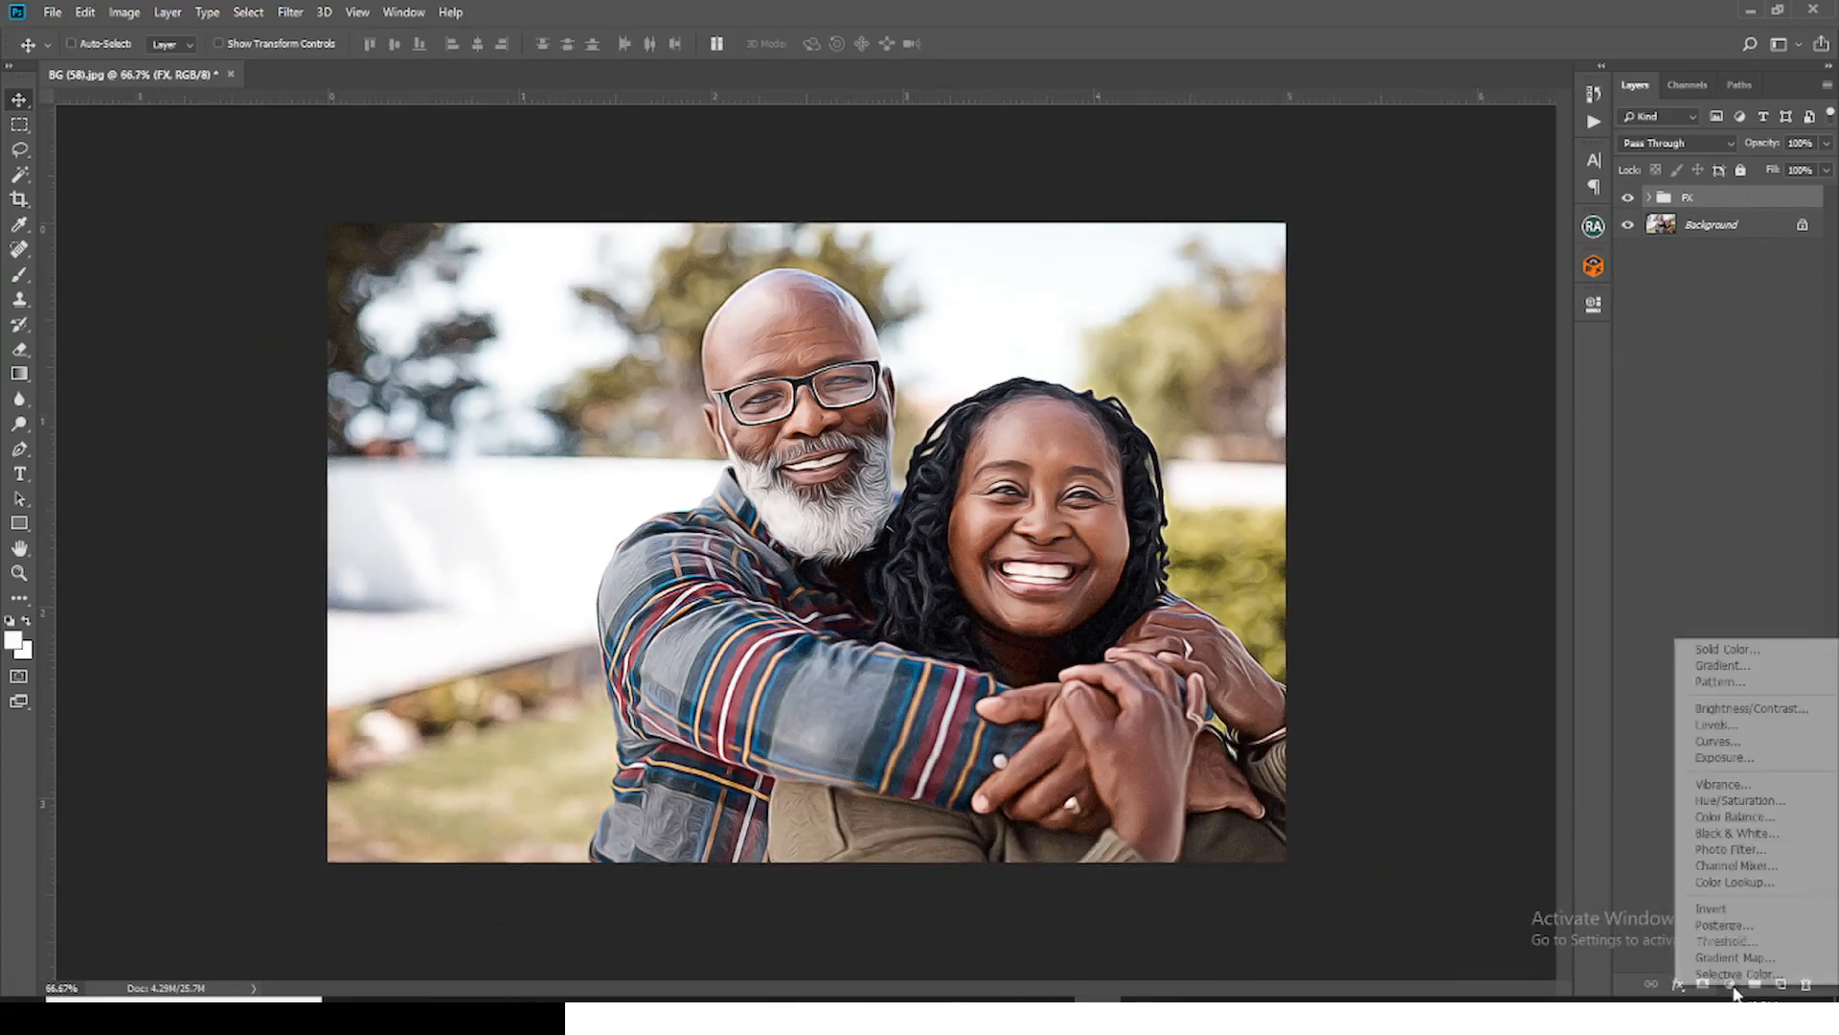
left_click(1717, 725)
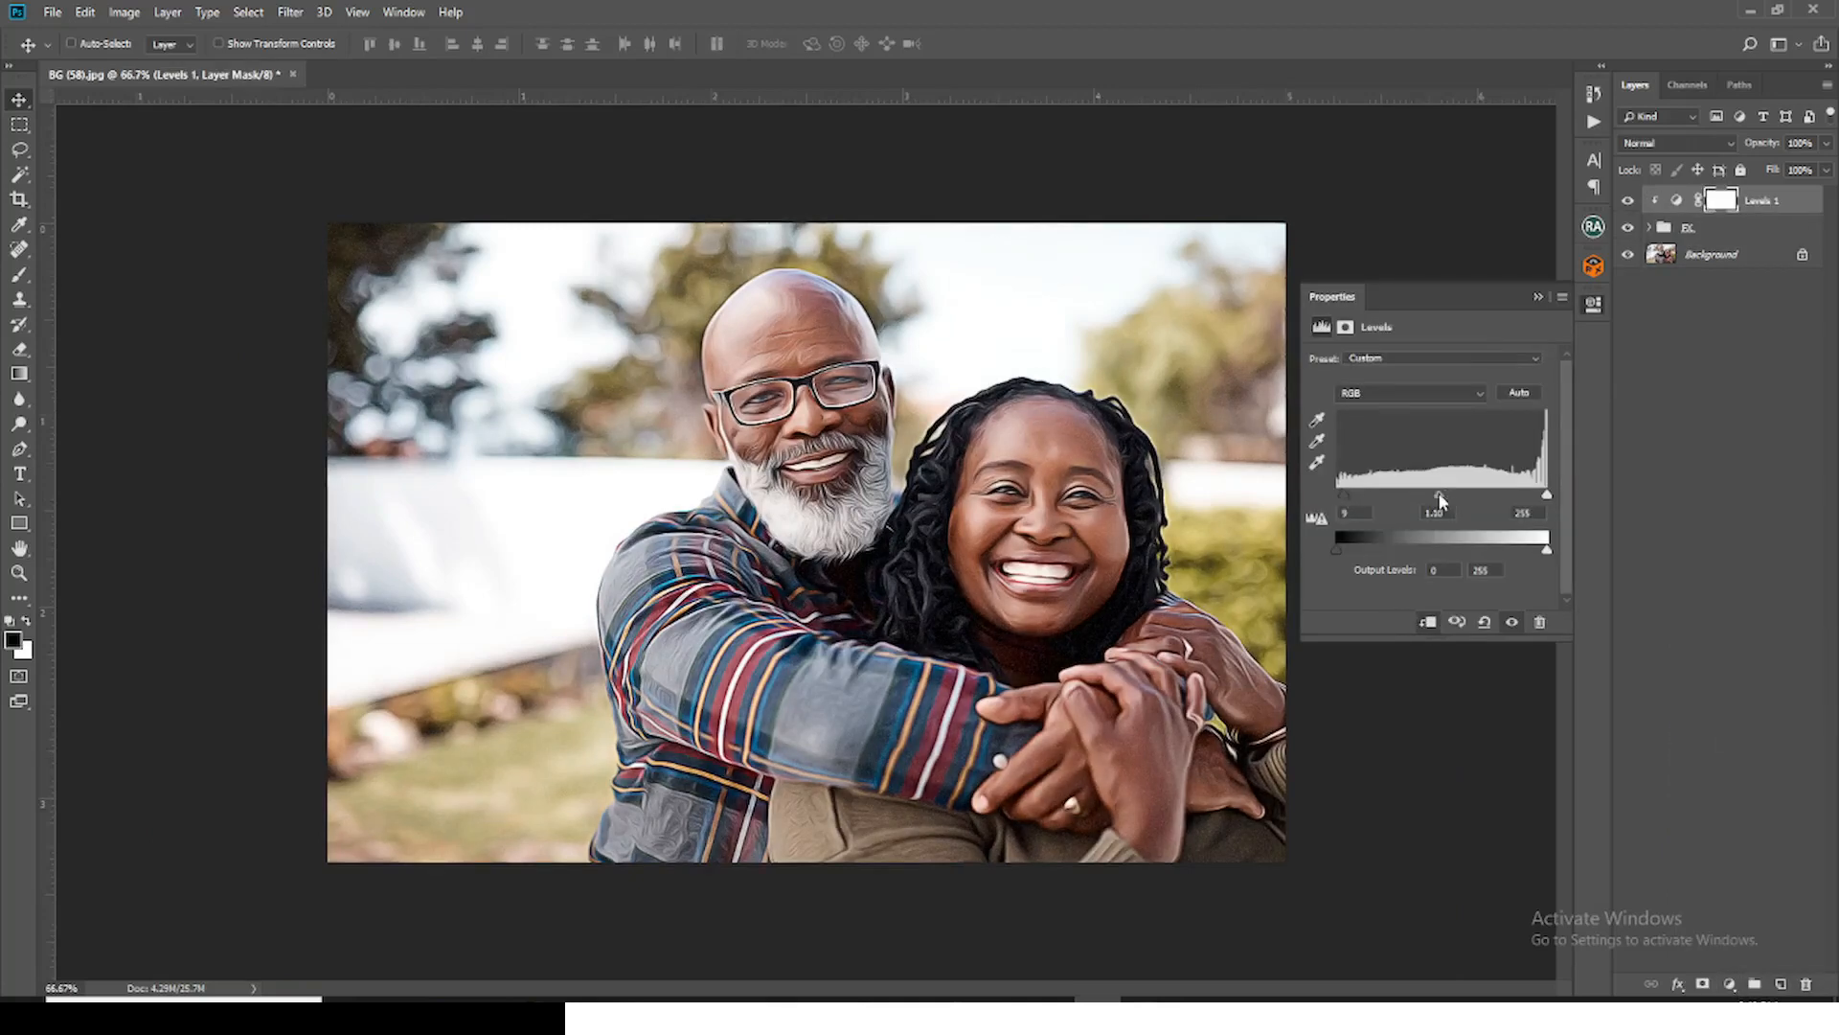
left_click_drag(1440, 498, 1543, 498)
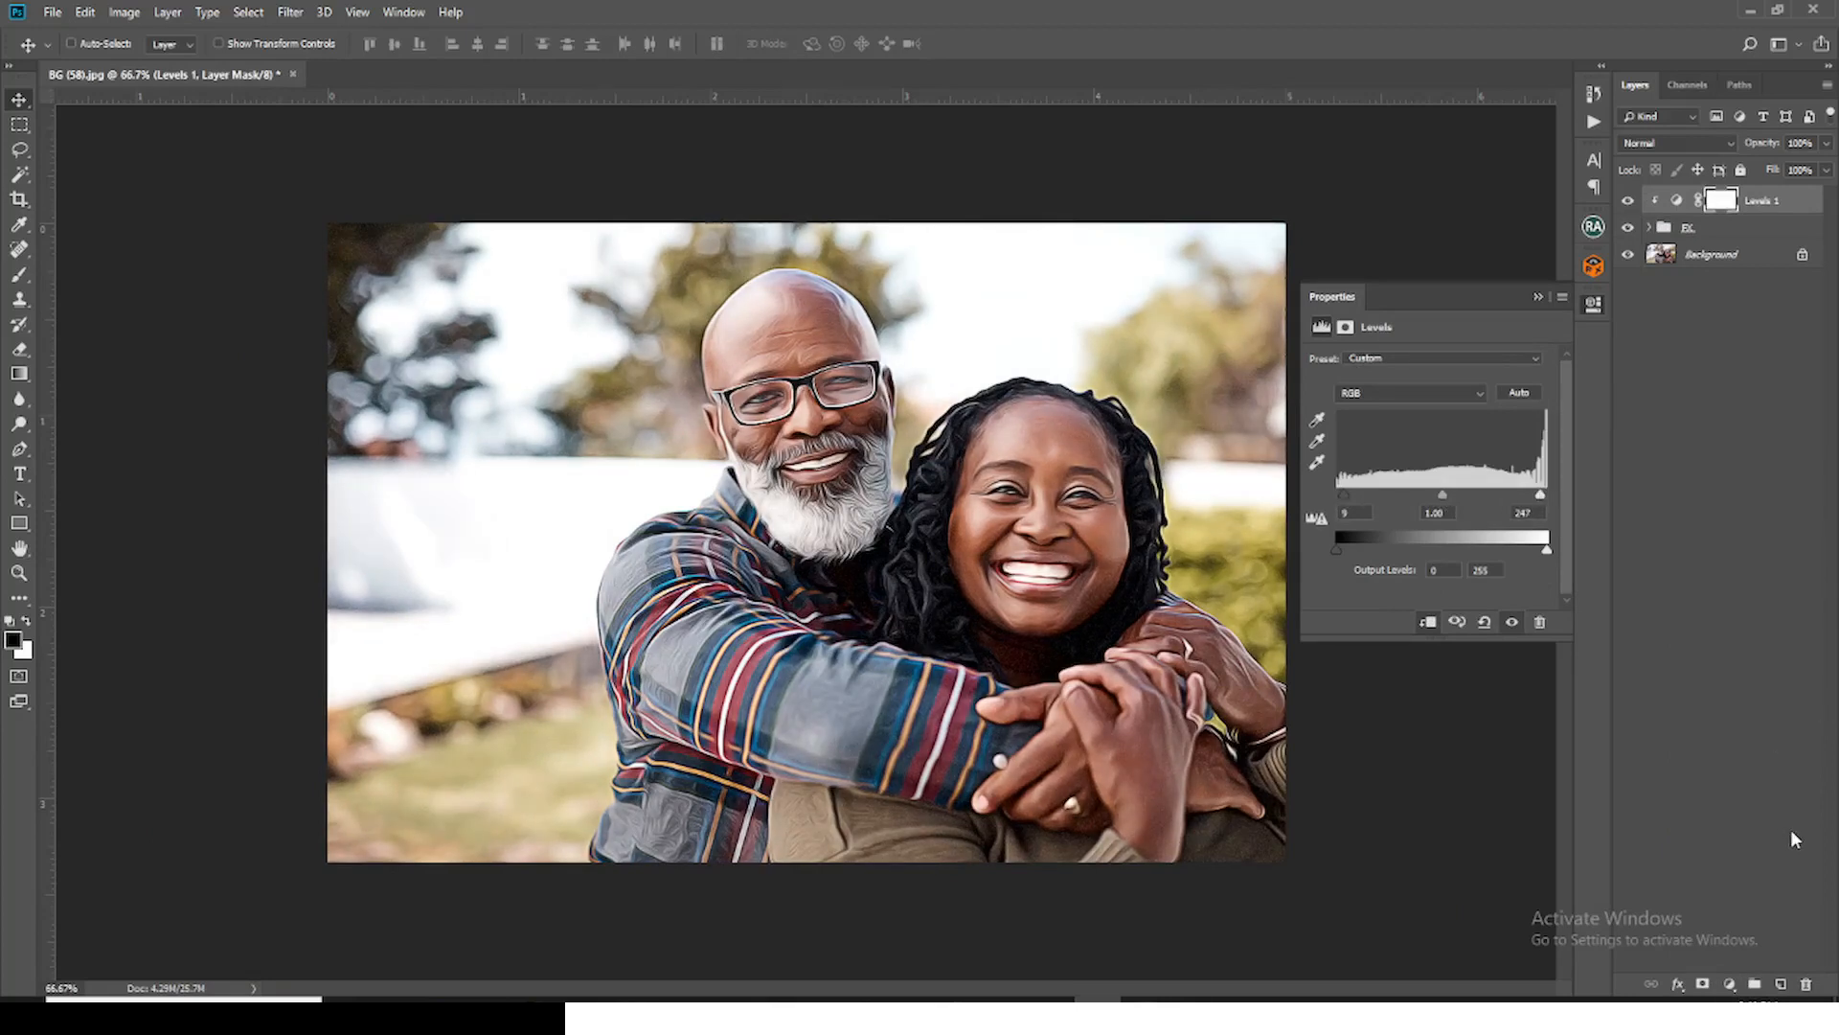
Step: Add a Vibrance adjustment layer with Vibrance set to +38
left_click(1730, 984)
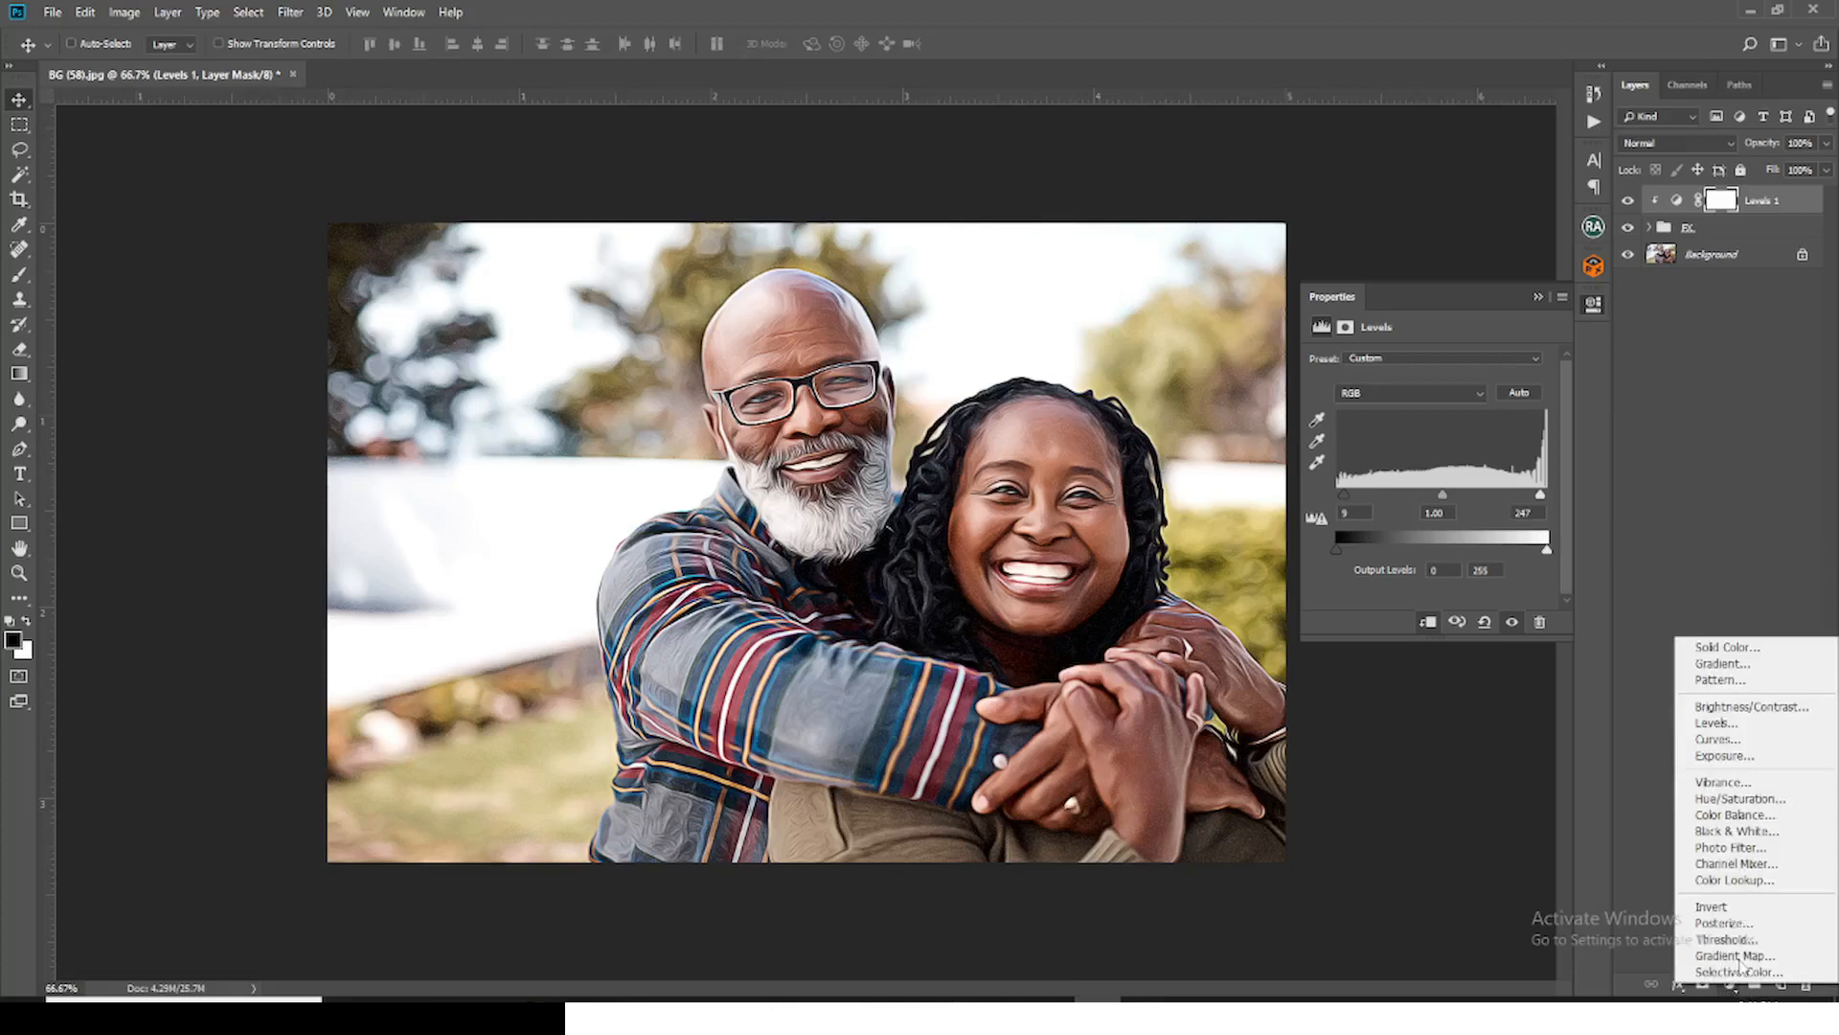
left_click(1724, 781)
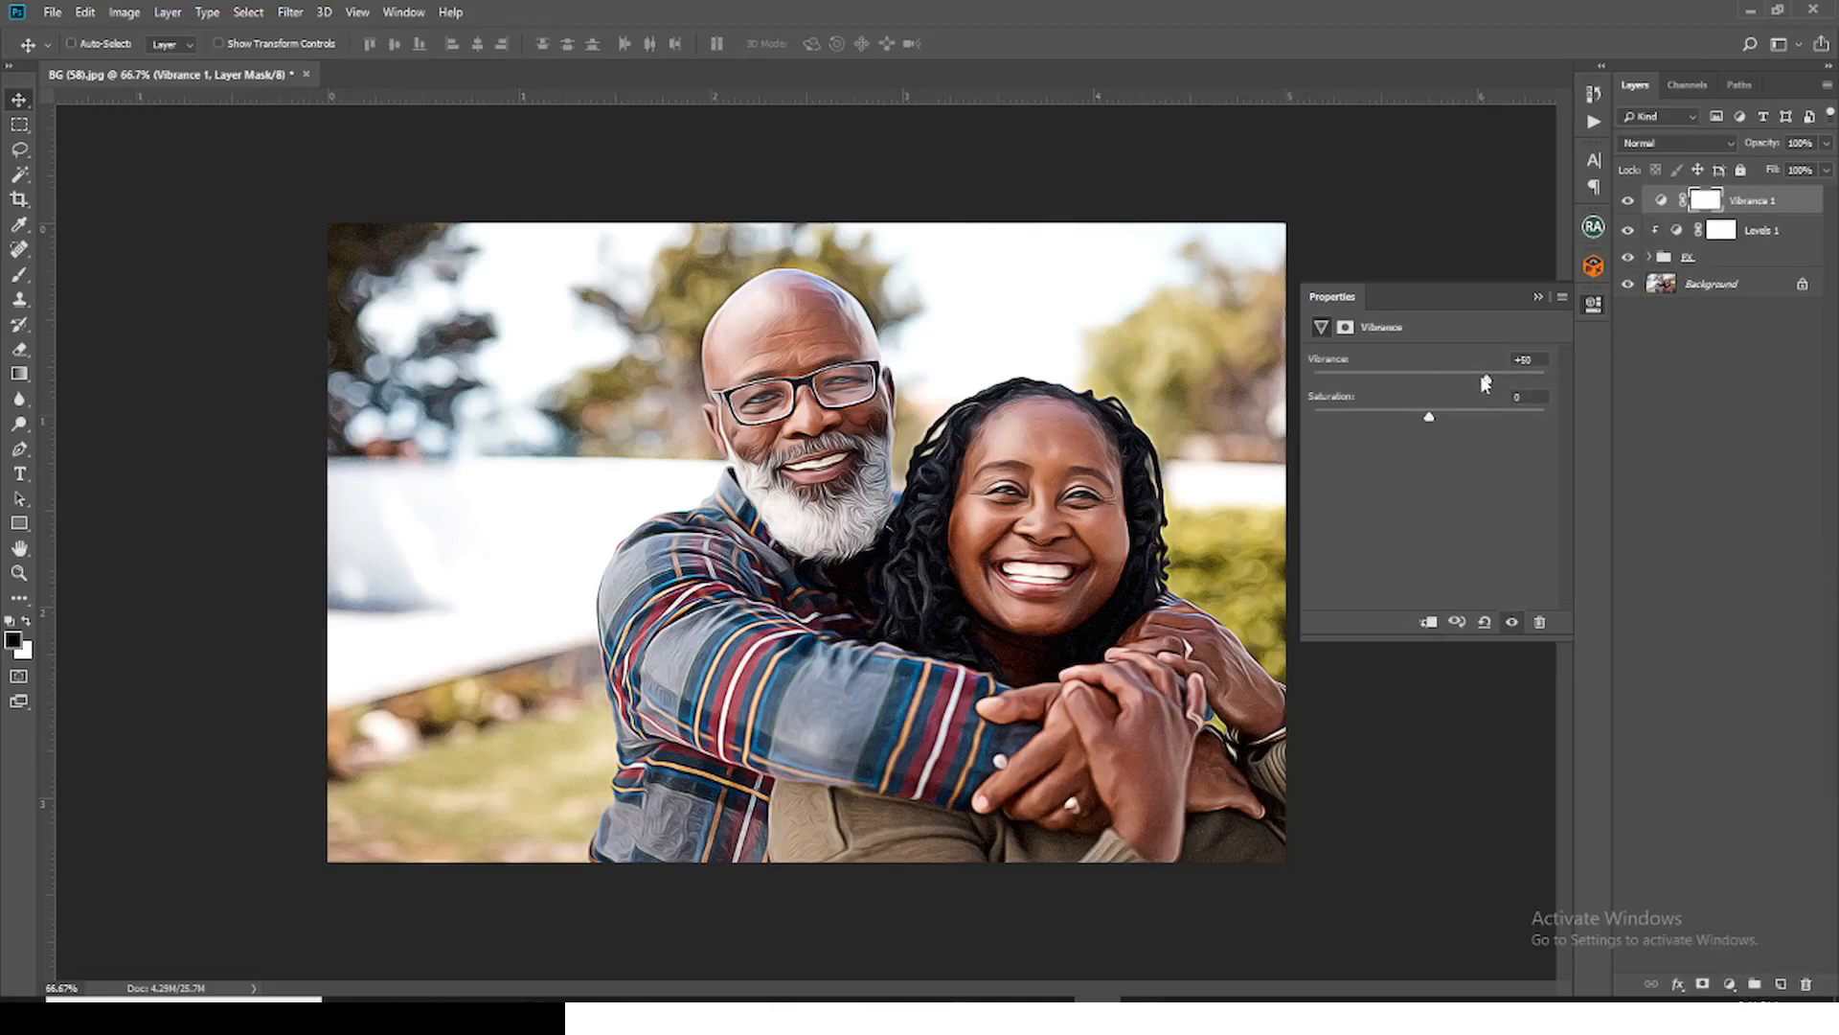
left_click_drag(1484, 383, 1472, 381)
Step: Add a Color Balance adjustment layer with midtones at Cyan-Red -1, Magenta-Green -1 and Yellow-Blue +3
left_click(1730, 984)
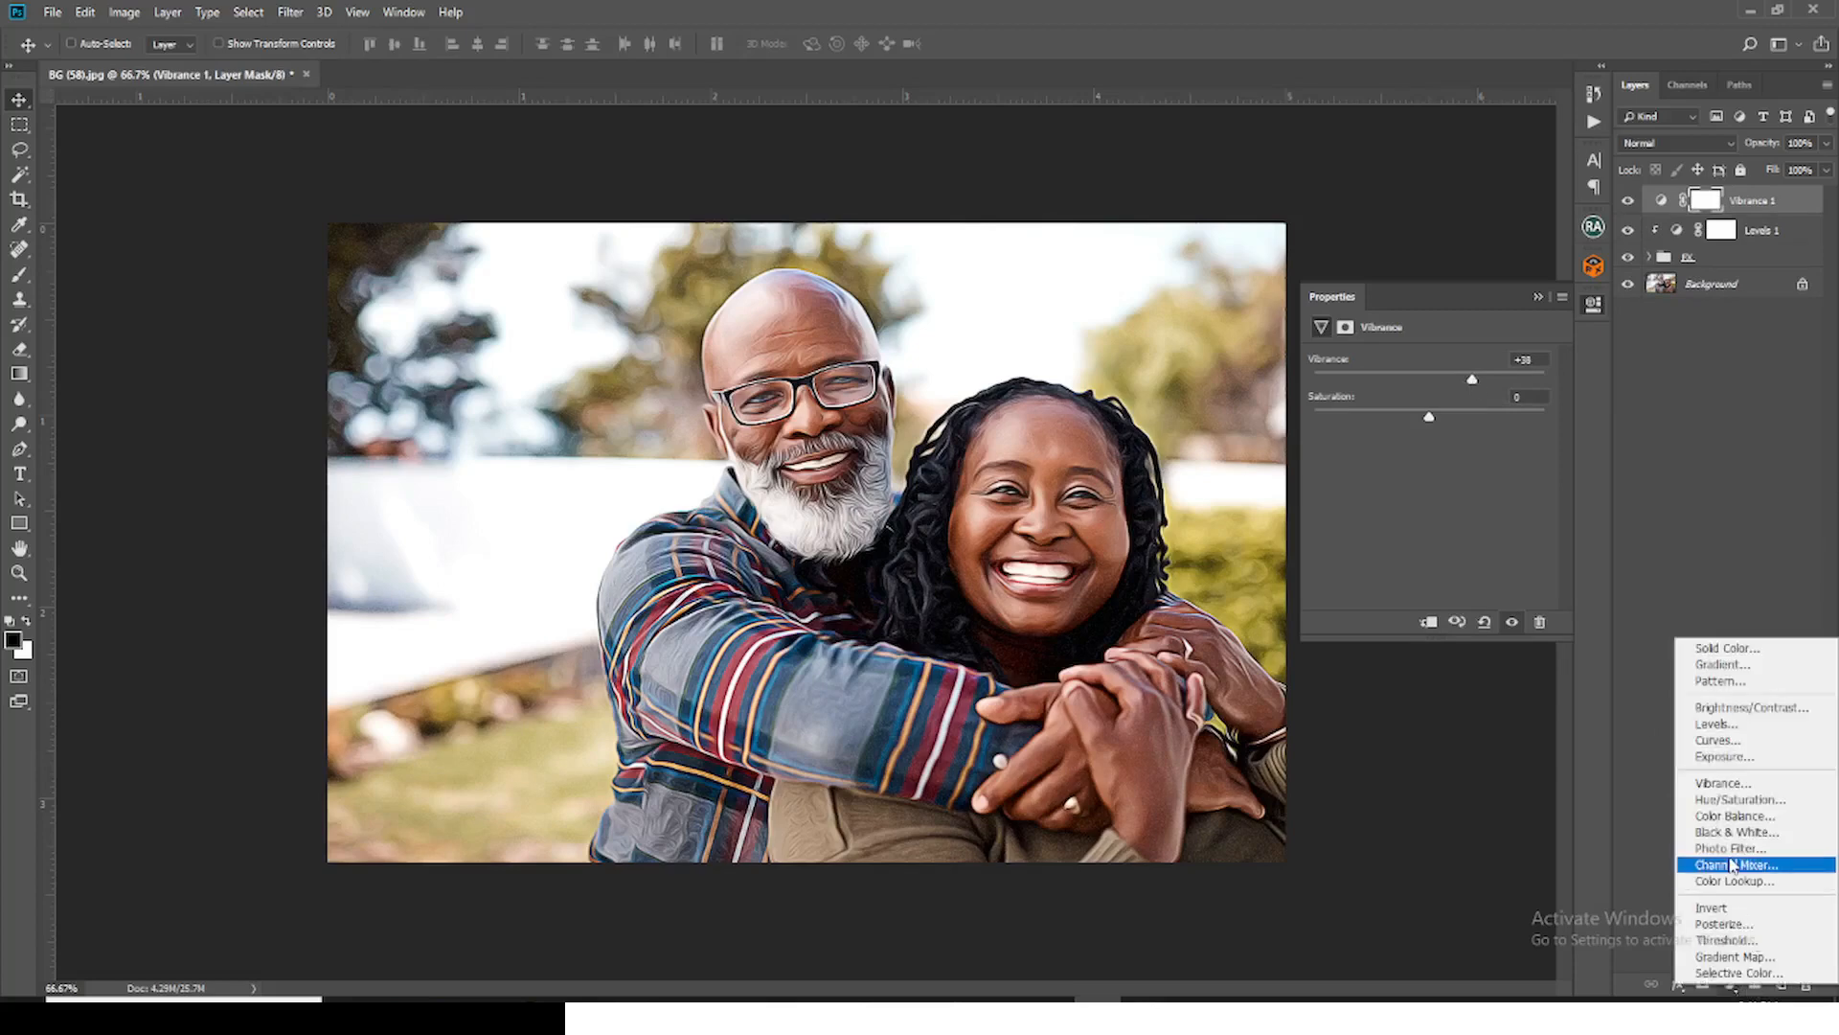
left_click(1734, 815)
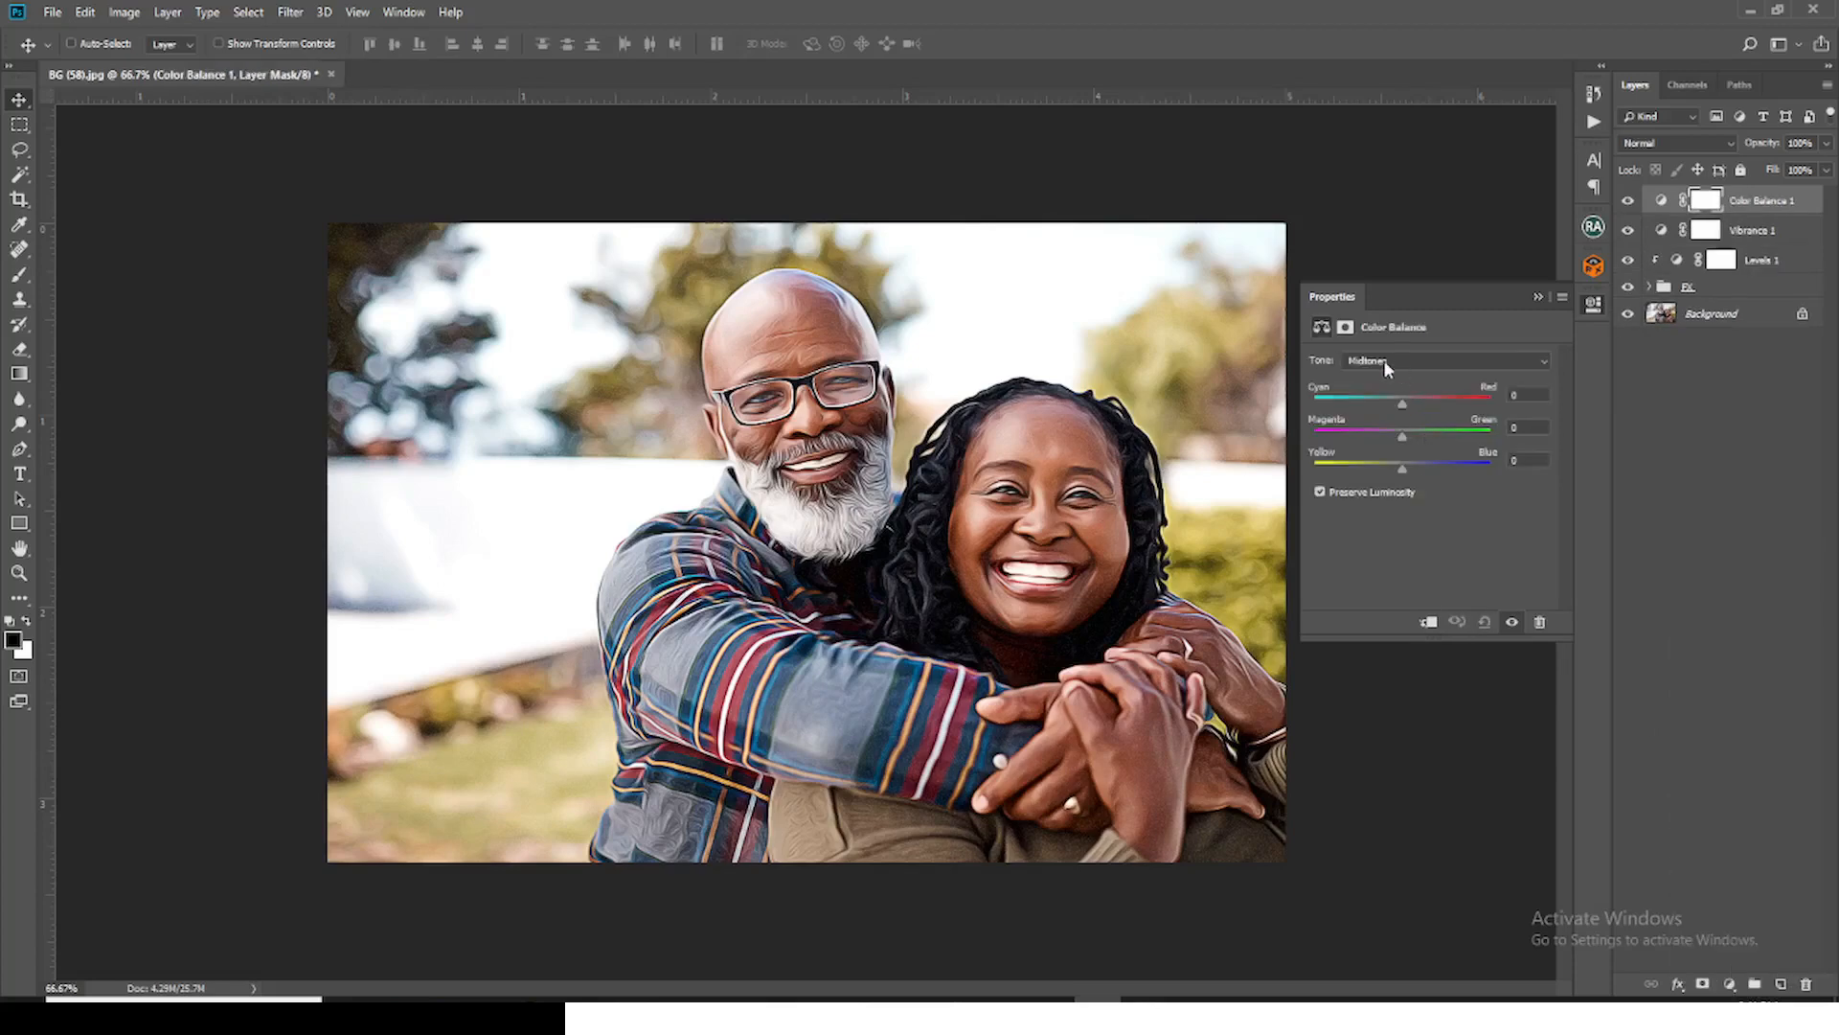
left_click_drag(1403, 405, 1396, 404)
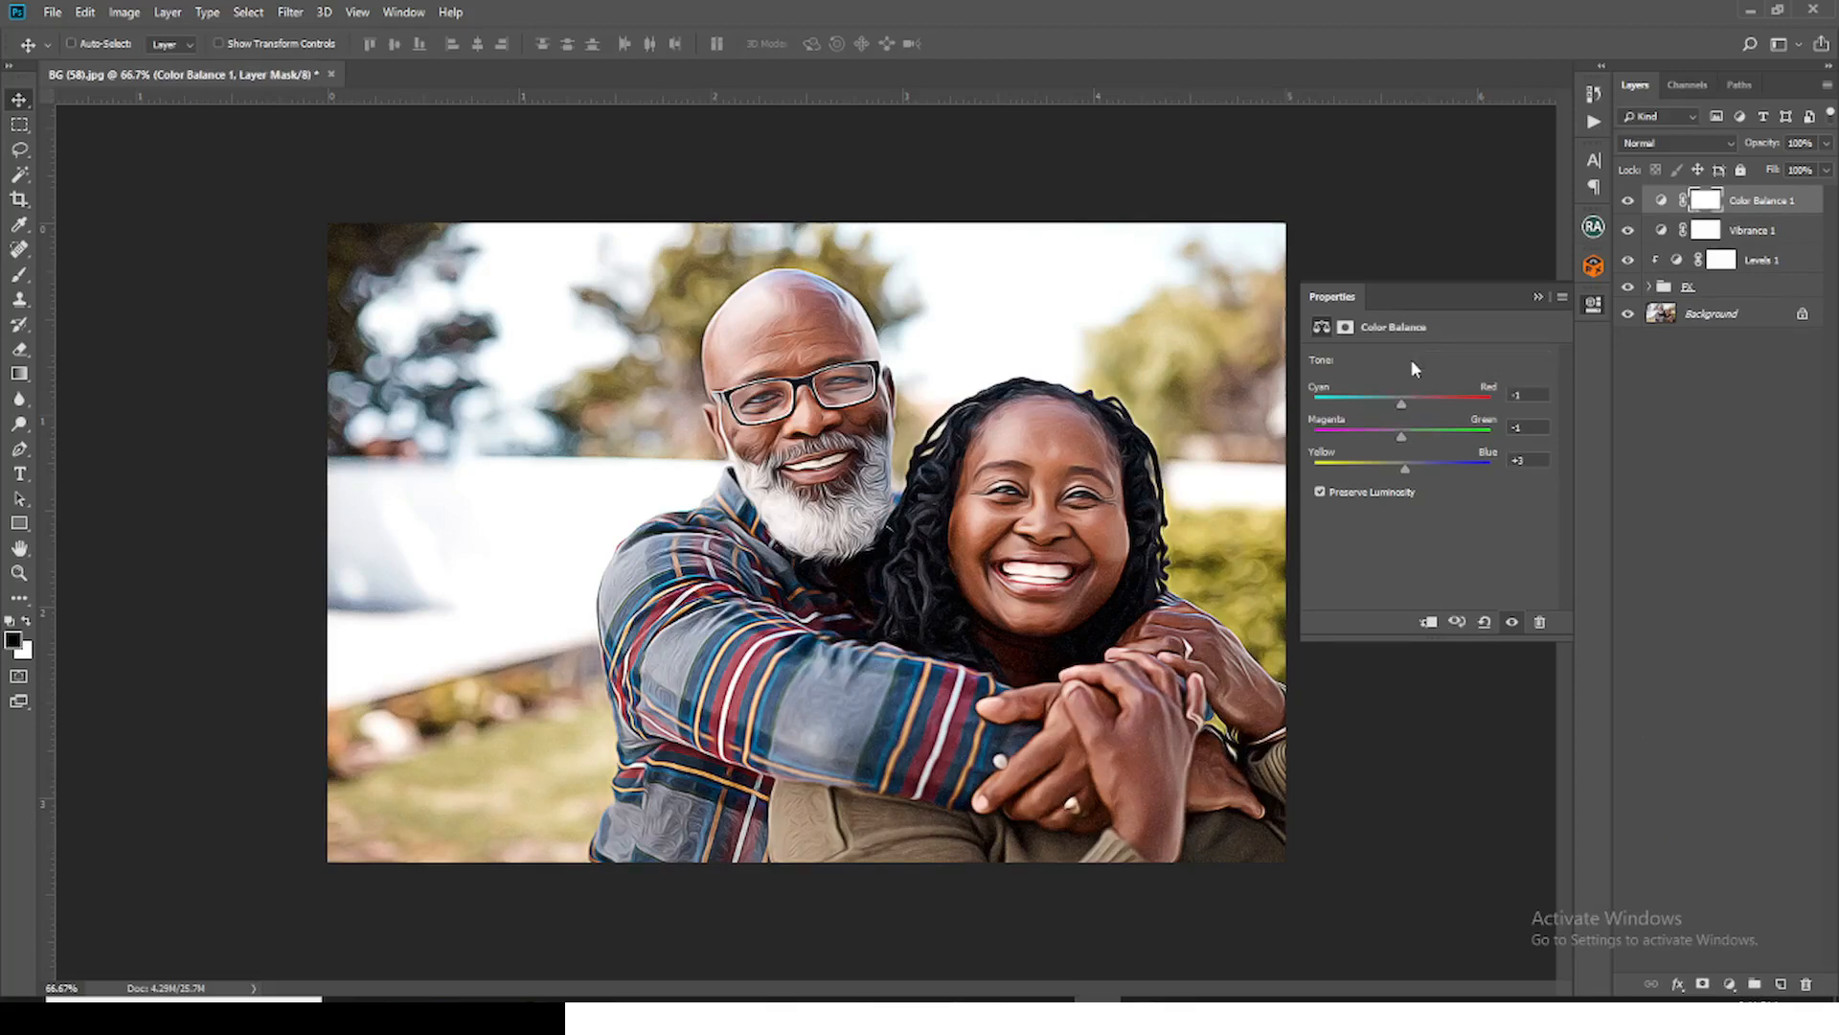
Step: Go through the Color Balance shadows and shift the highlights toward red, with Cyan-Red at about +1
left_click(1410, 361)
left_click(1384, 378)
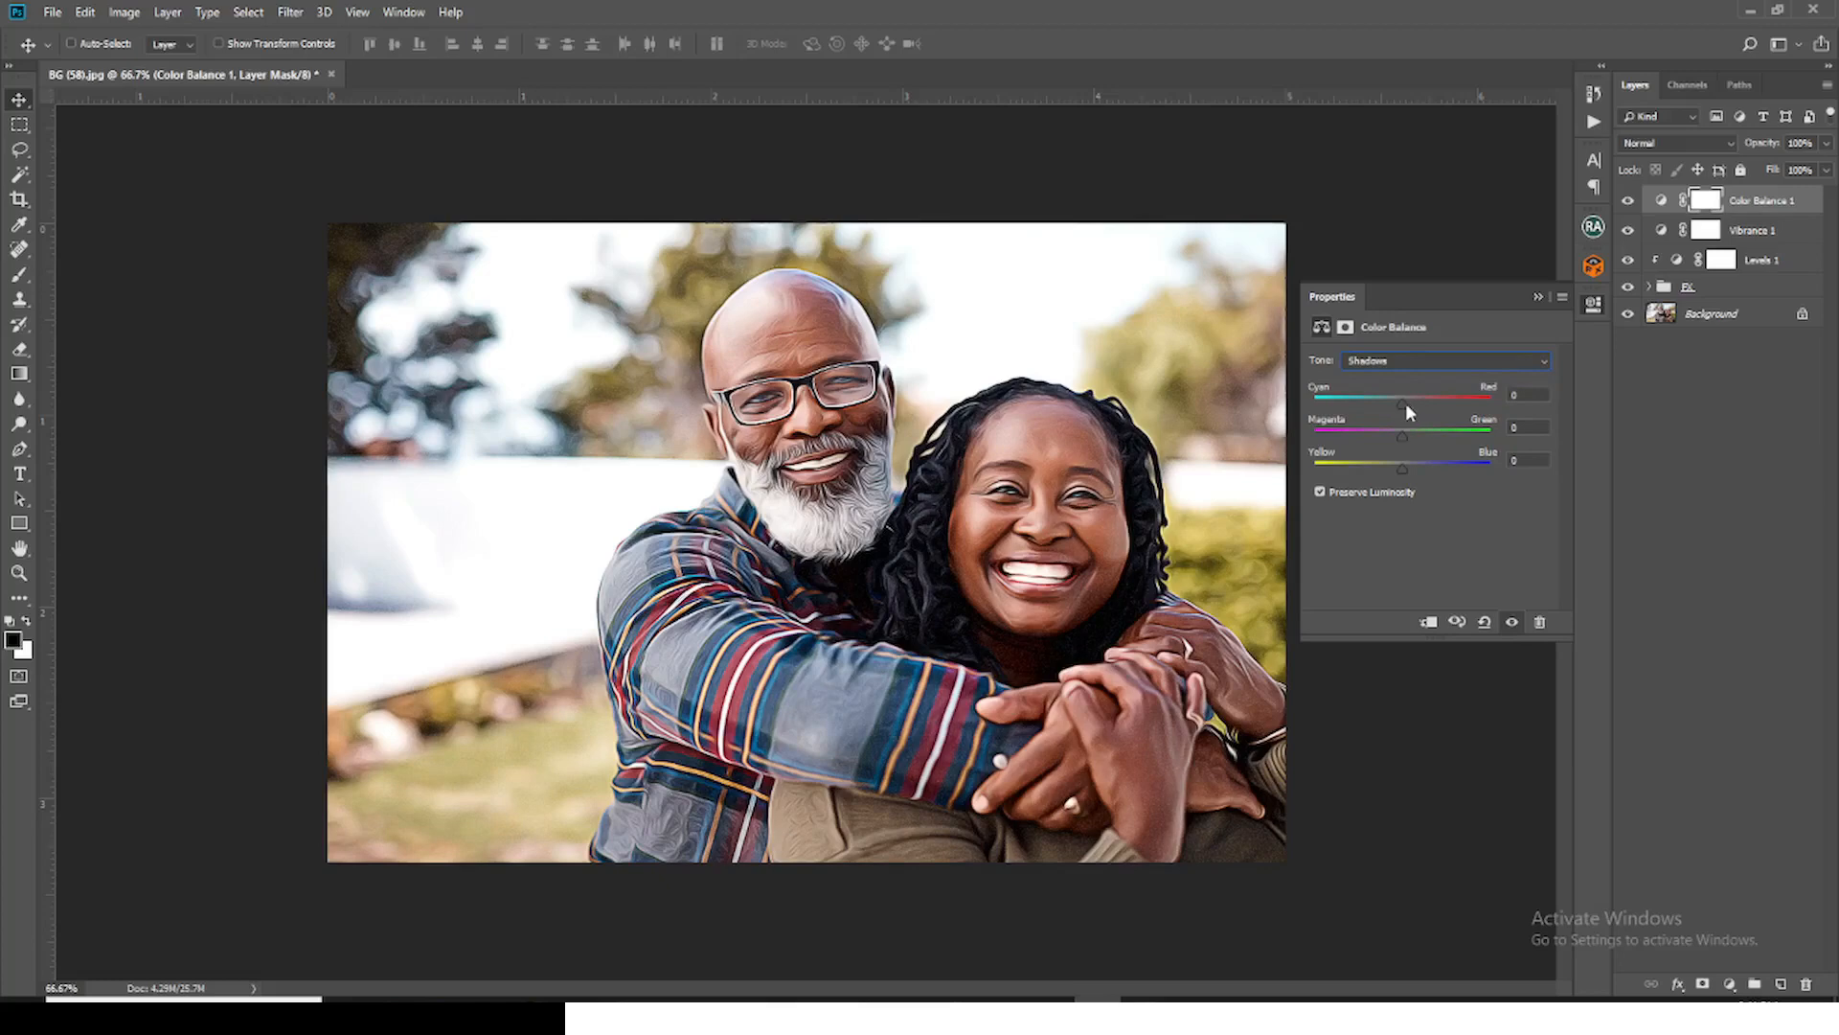
left_click(1399, 362)
left_click(1380, 407)
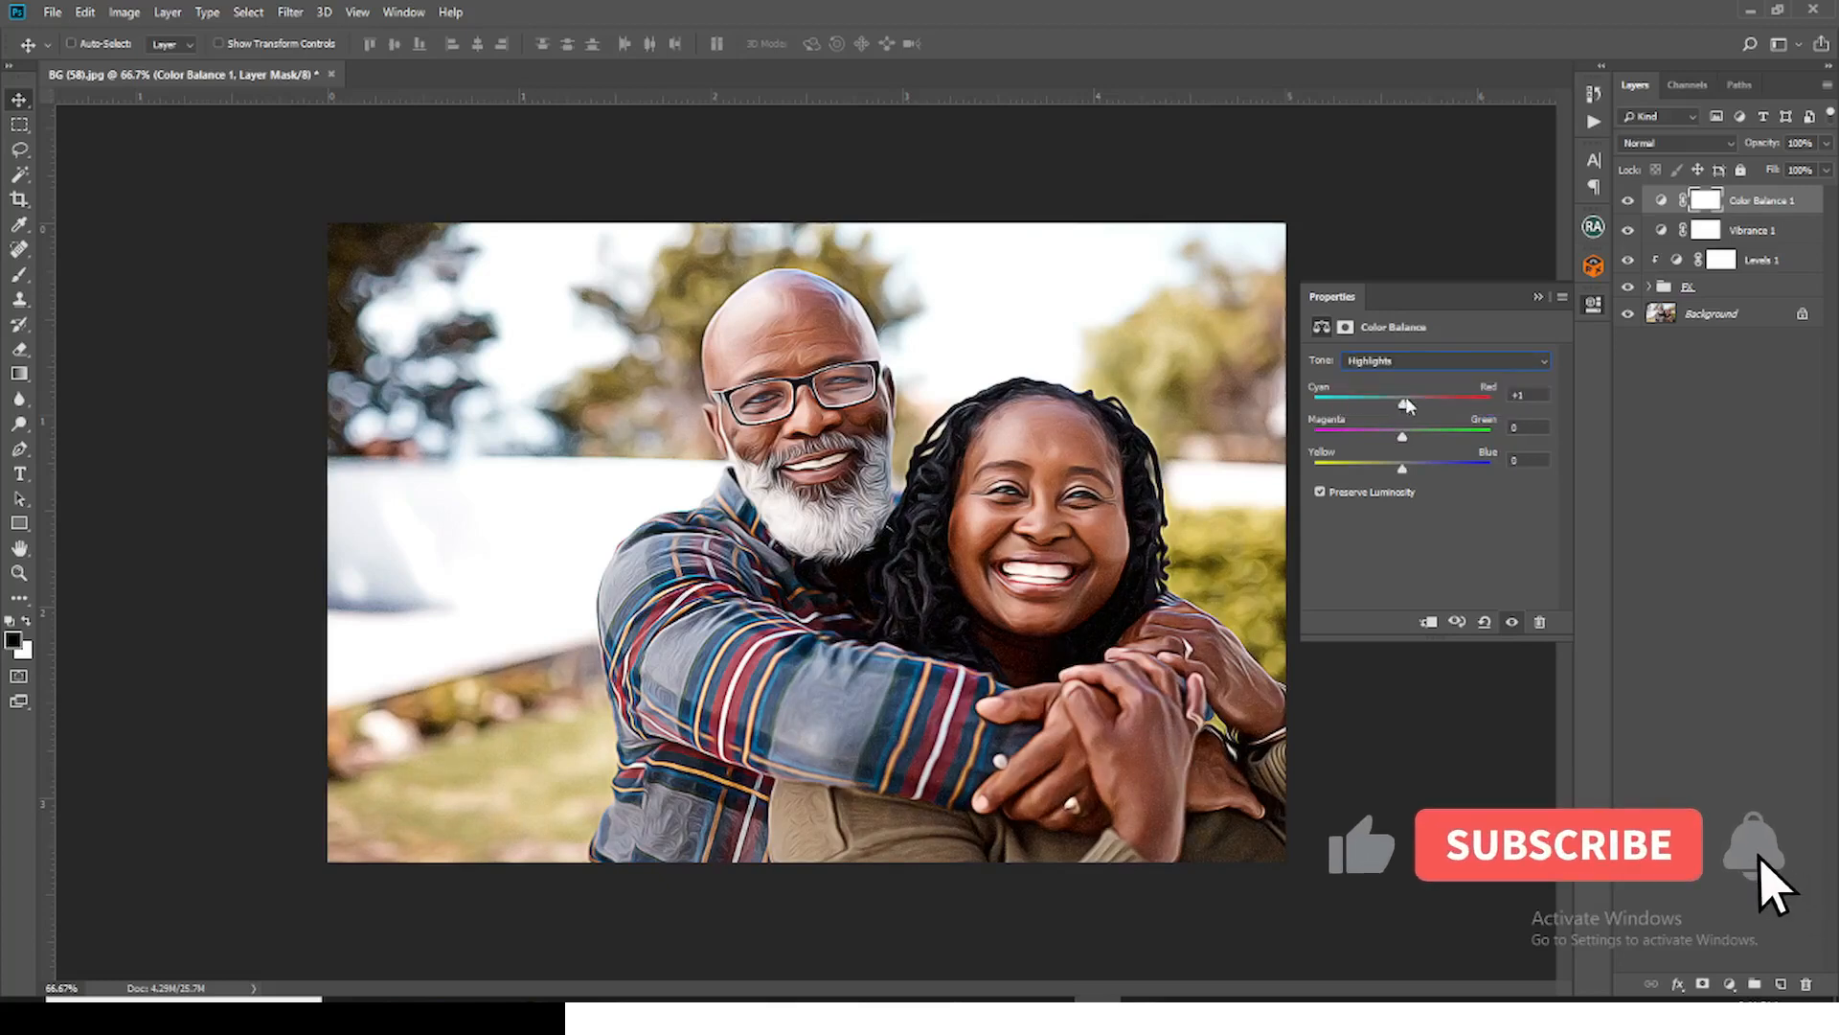
left_click(1537, 298)
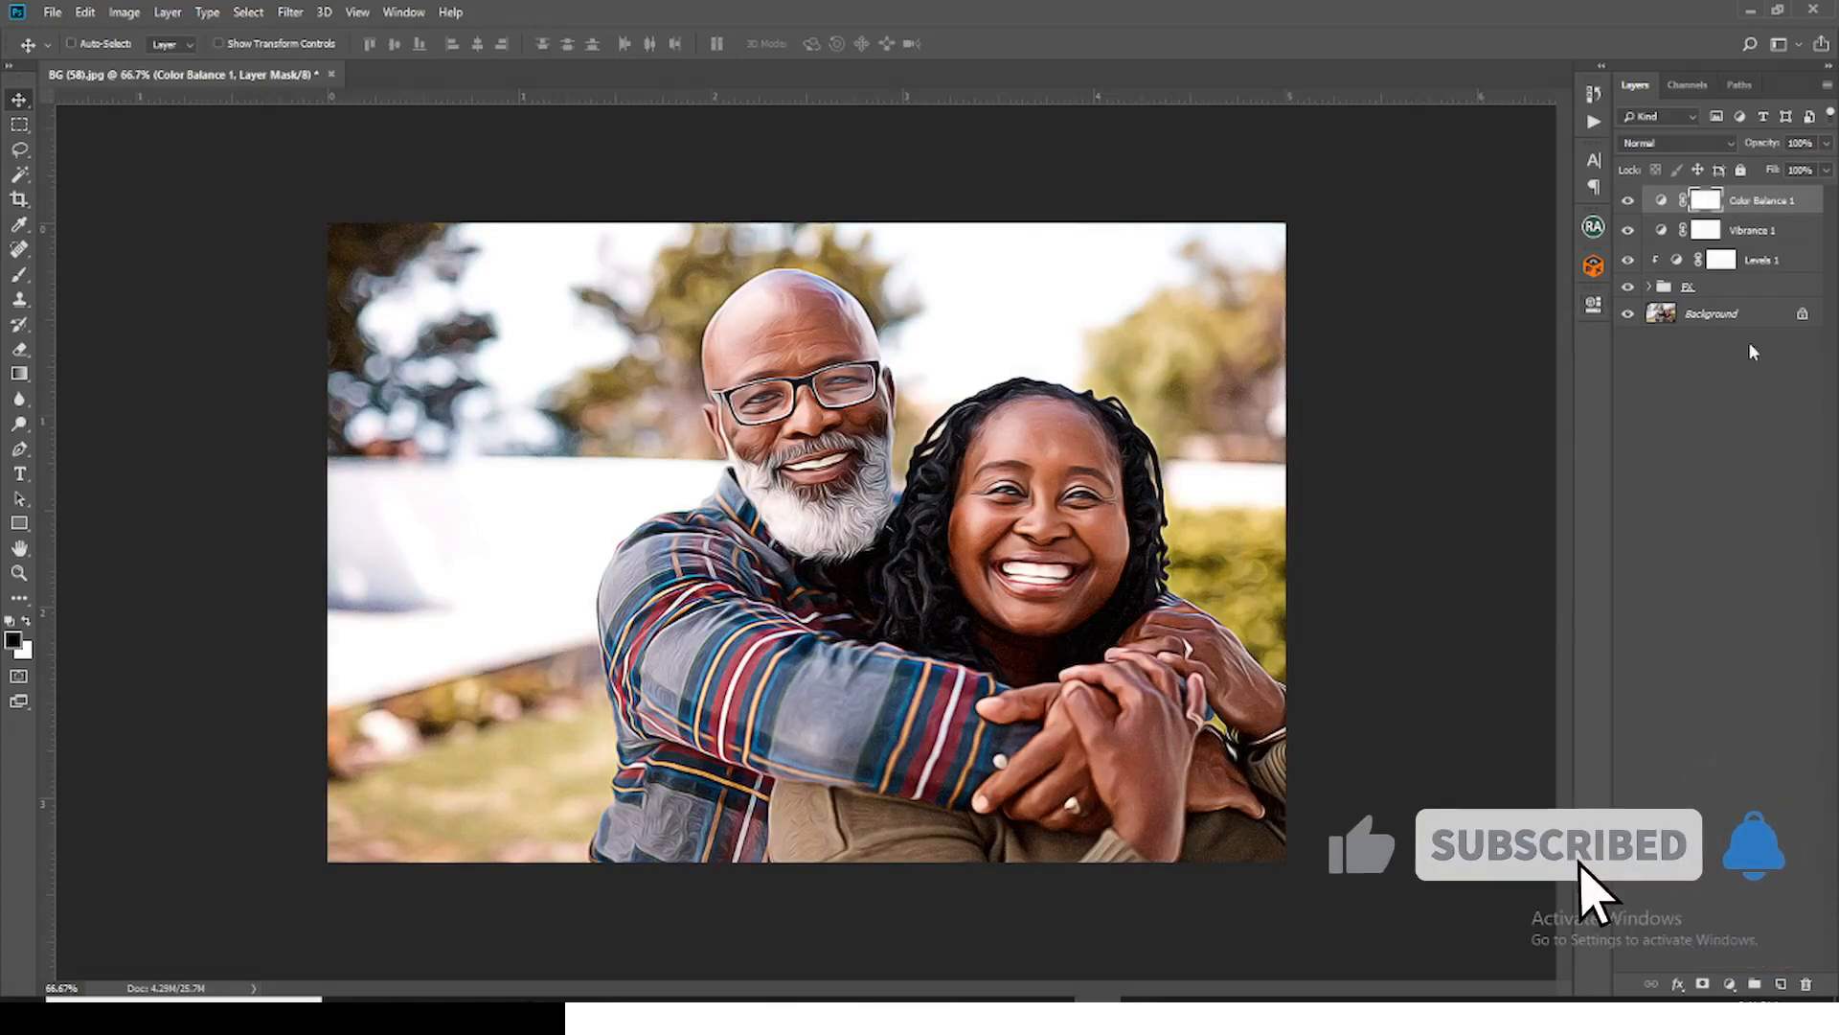
Step: Group the FX group with the Levels, Vibrance and Color Balance layers and name the new group SUDGE EFFECT
left_click(1727, 287, "shift")
key("ctrl+g")
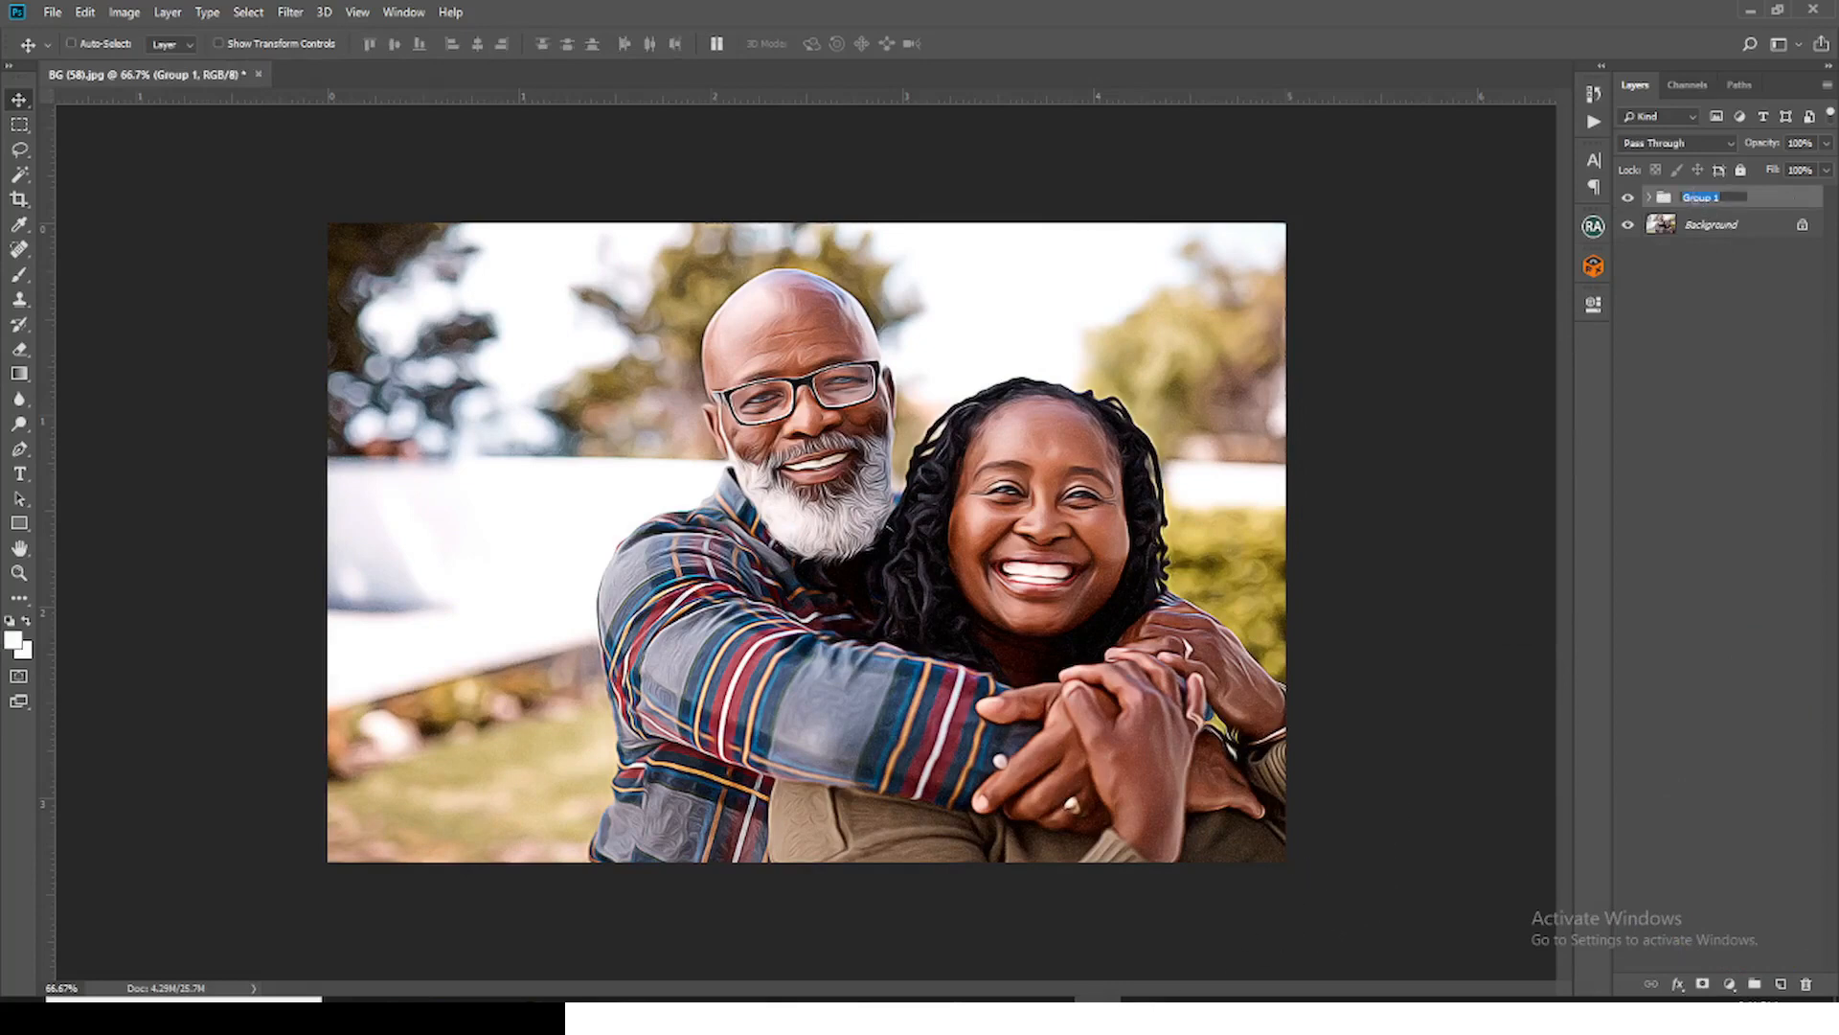
double_click(1691, 197)
type("SuDGE EFFECT")
key("Return")
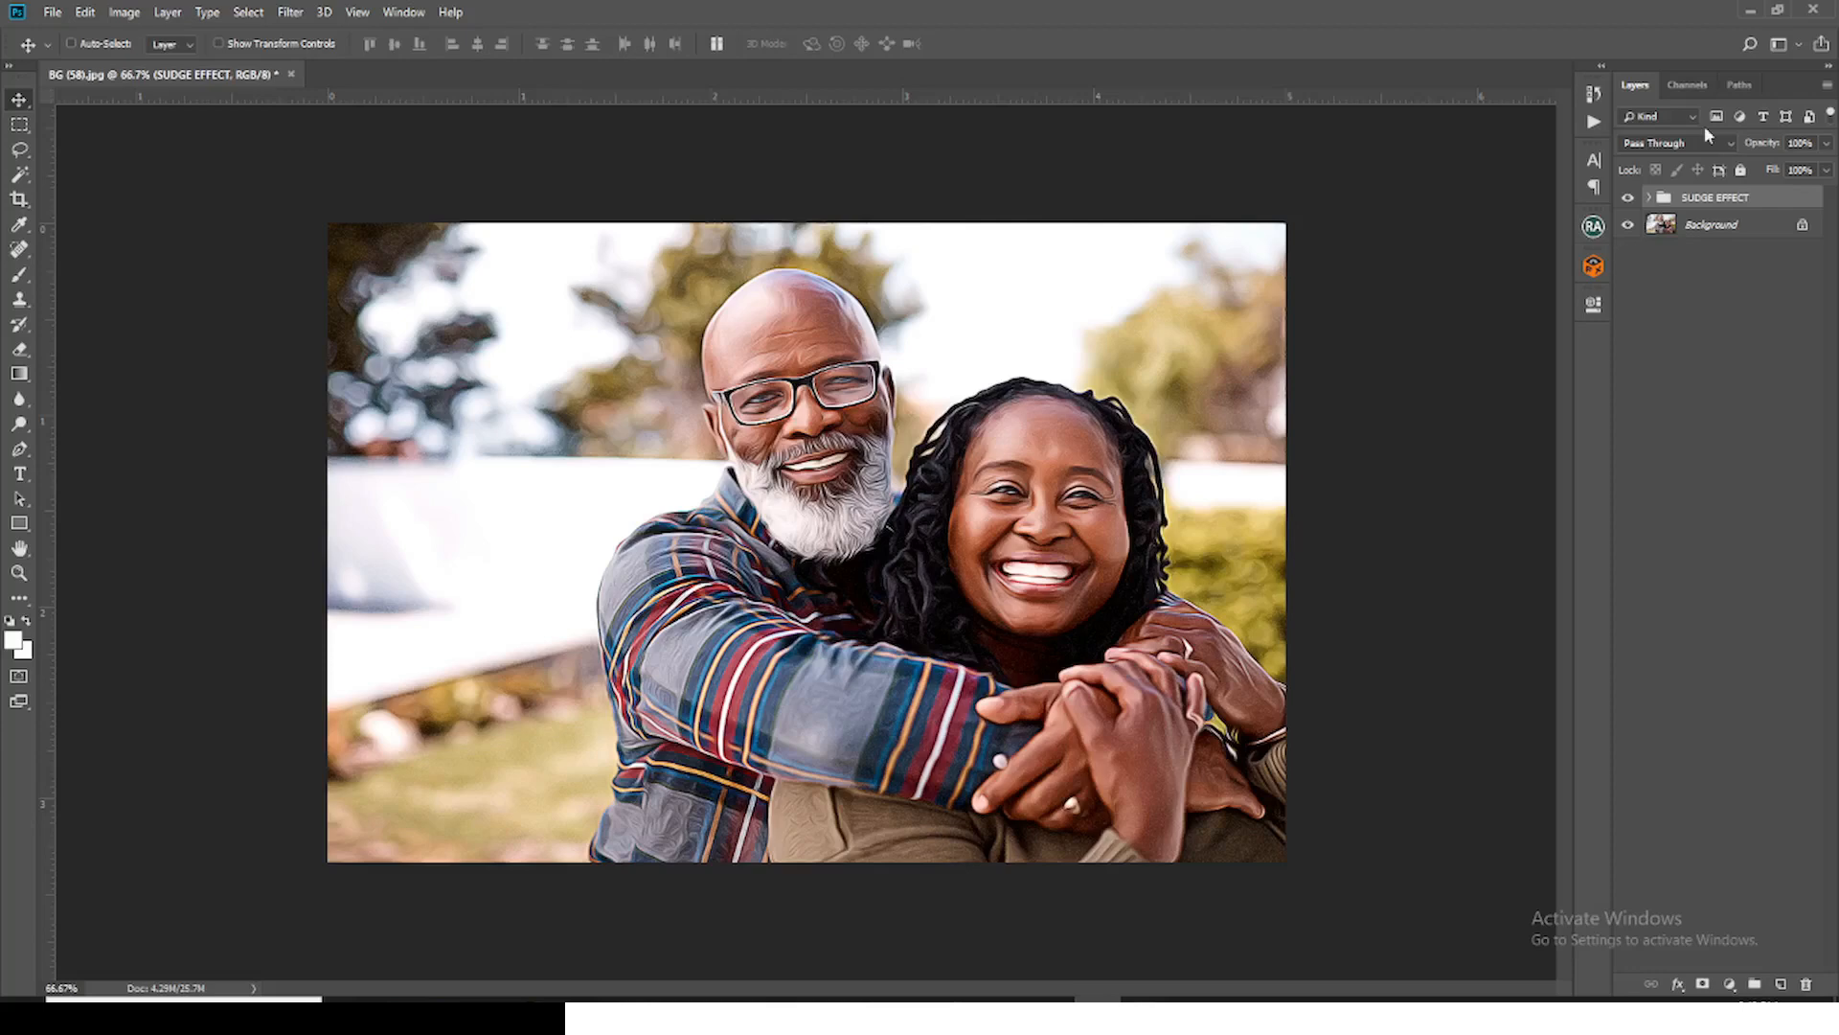
Step: Switch to the done folder in File Explorer and open Slammy Practice Image in Photoshop as a separate document
left_click(488, 1015)
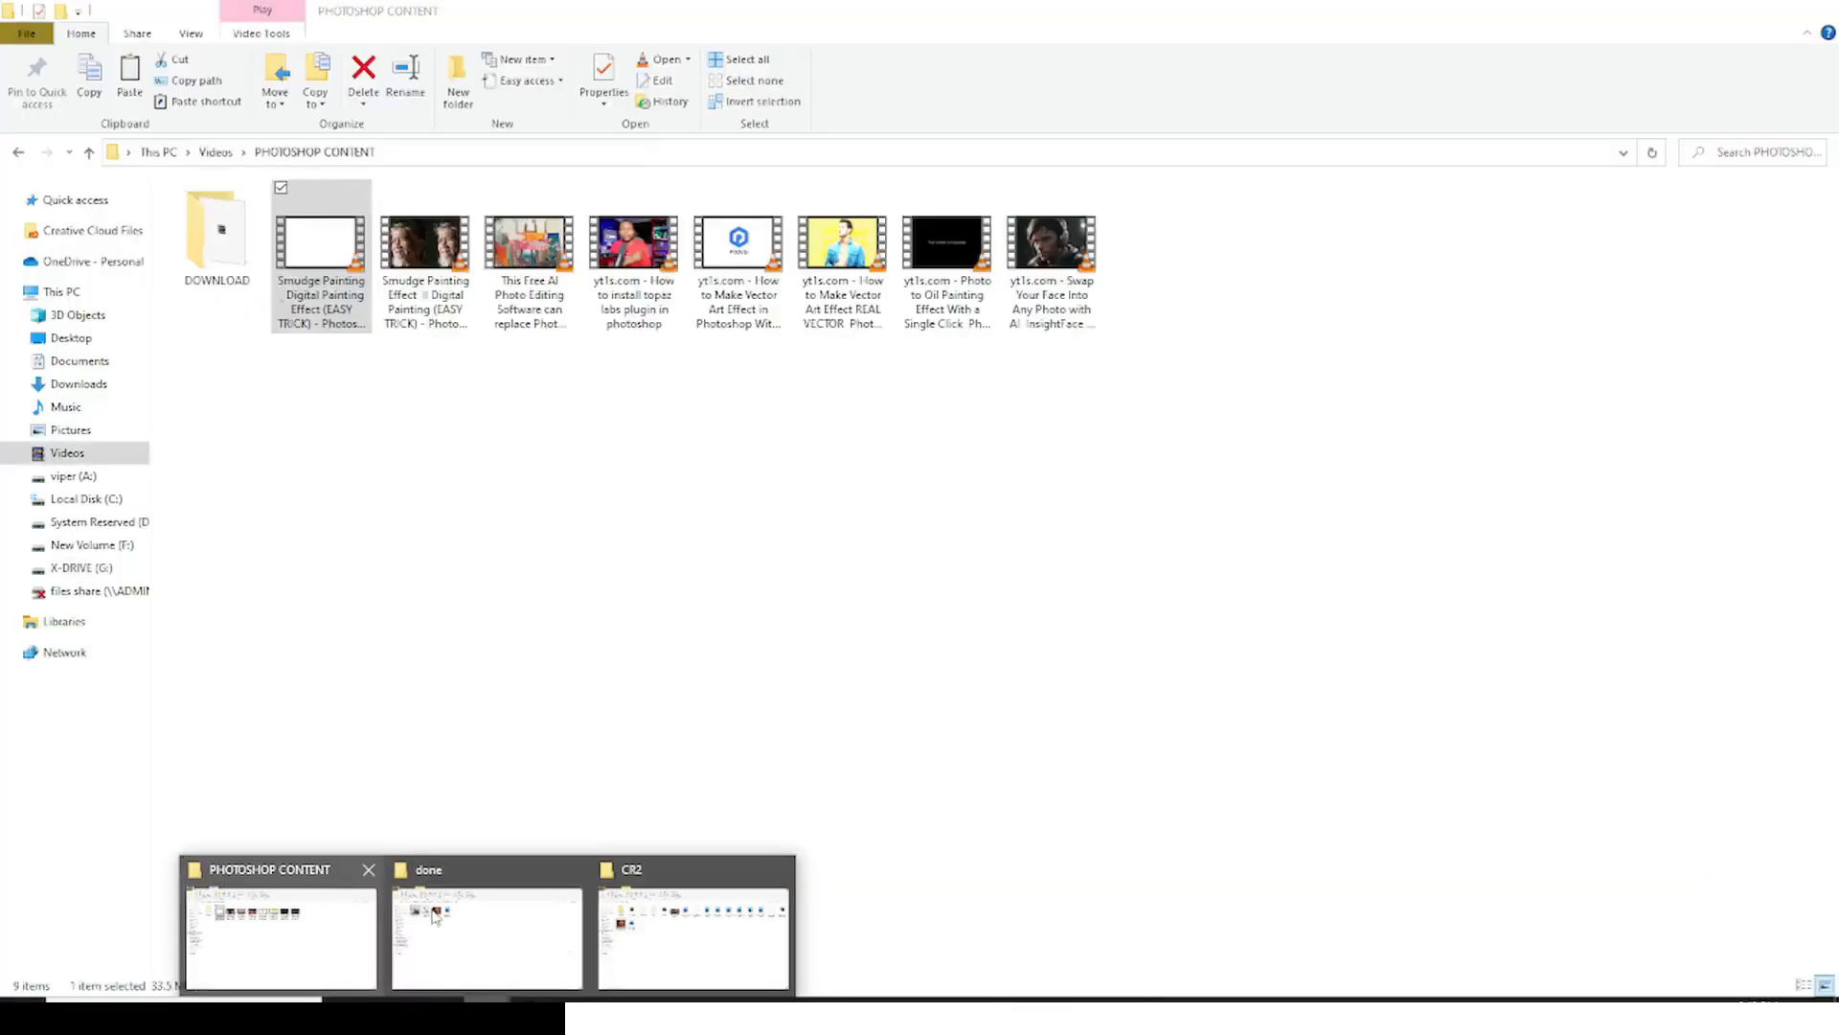
left_click(434, 915)
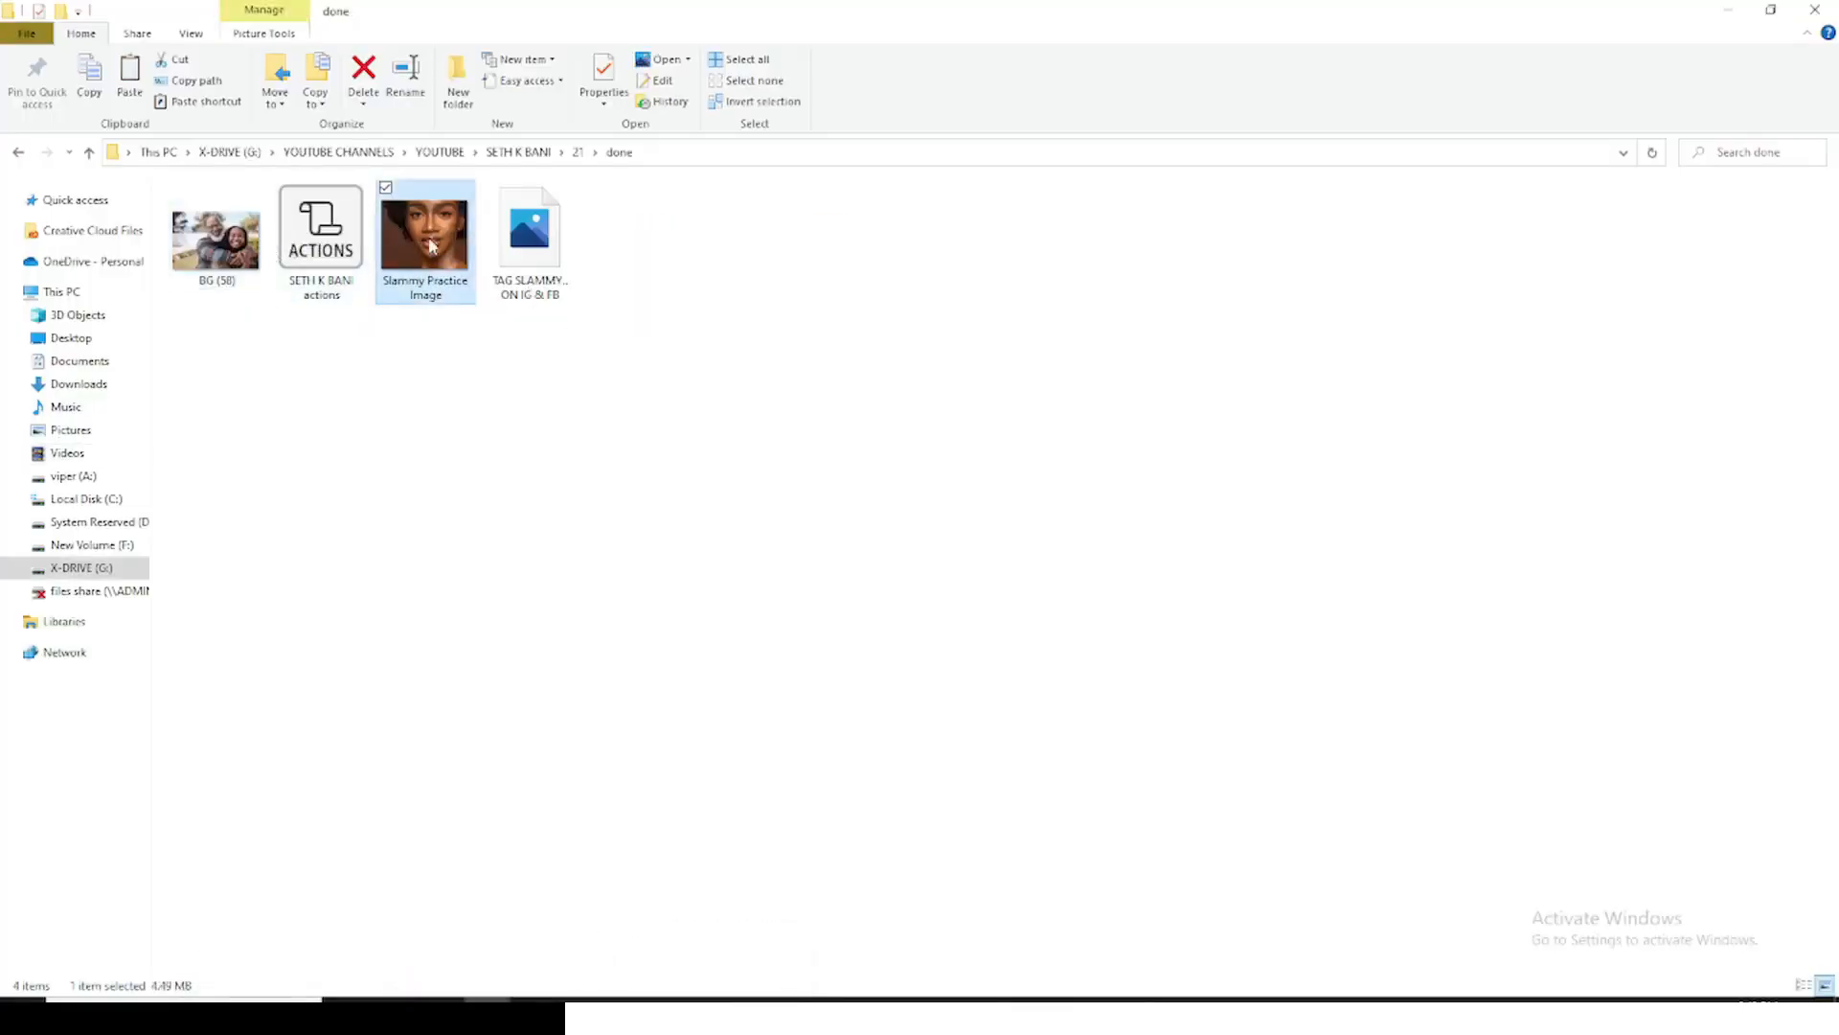
left_click_drag(430, 245, 1111, 1011)
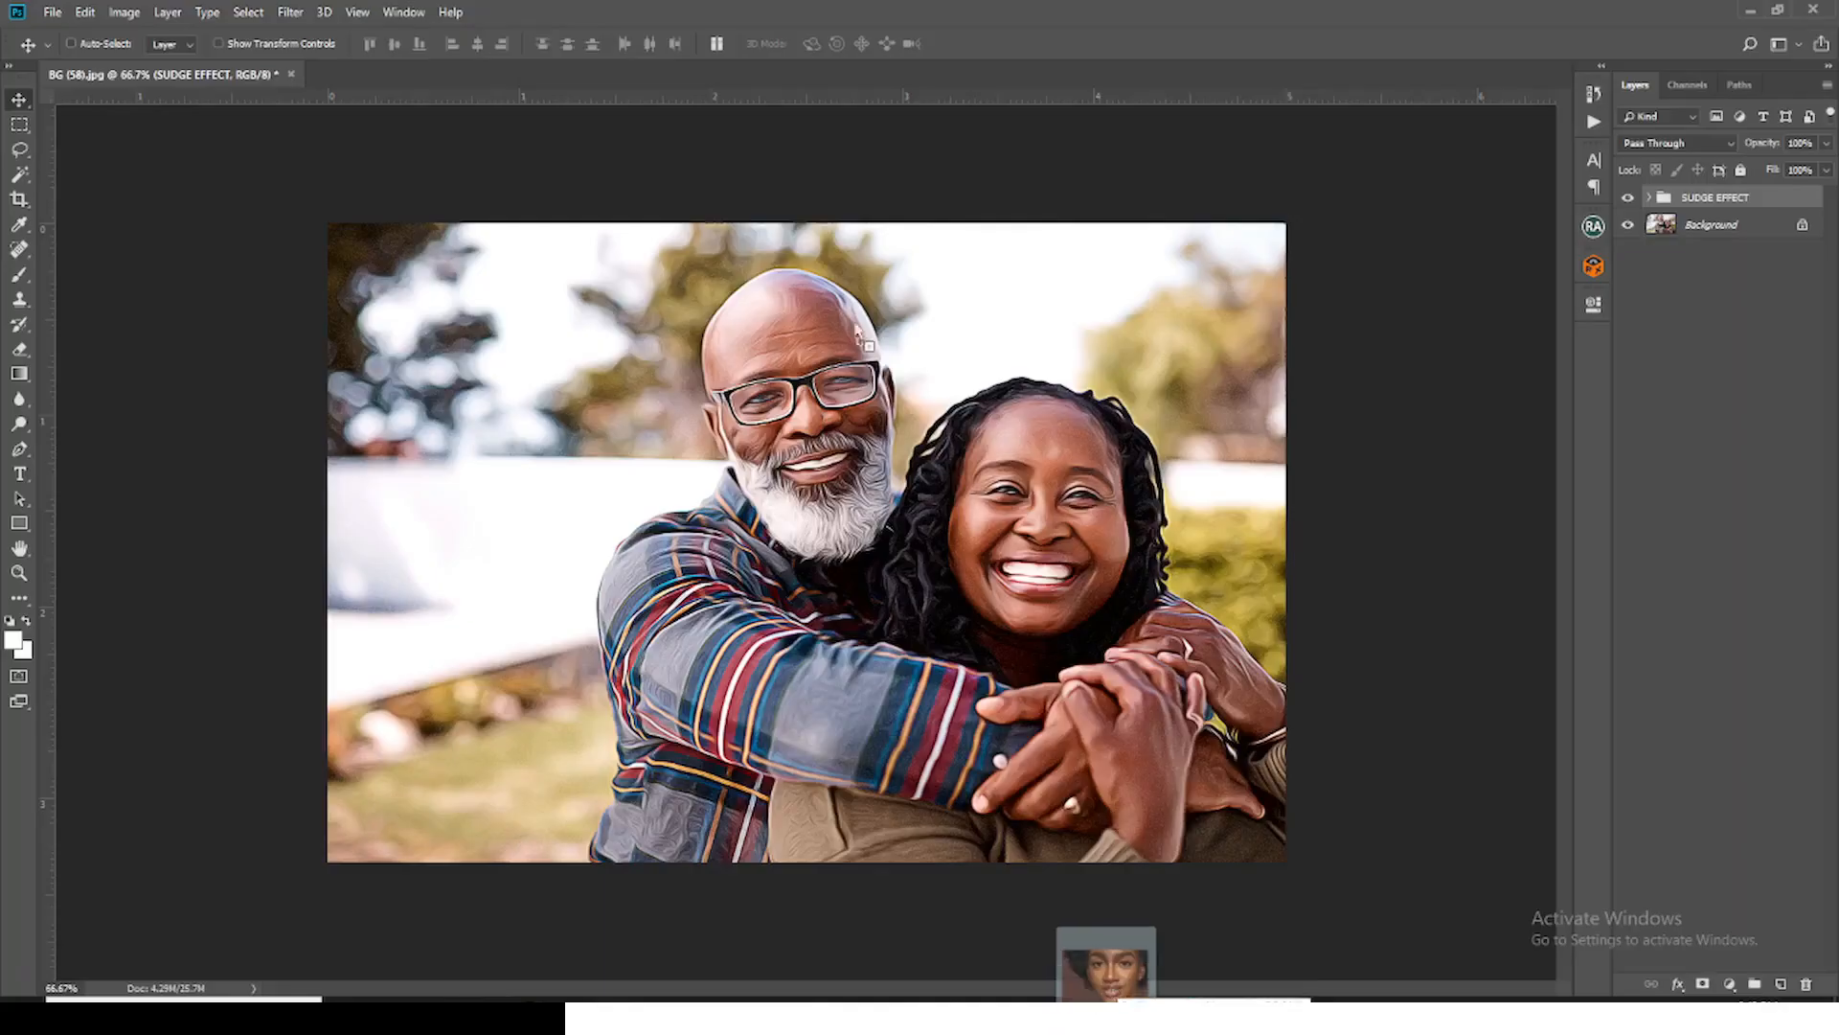
left_click_drag(858, 331, 677, 70)
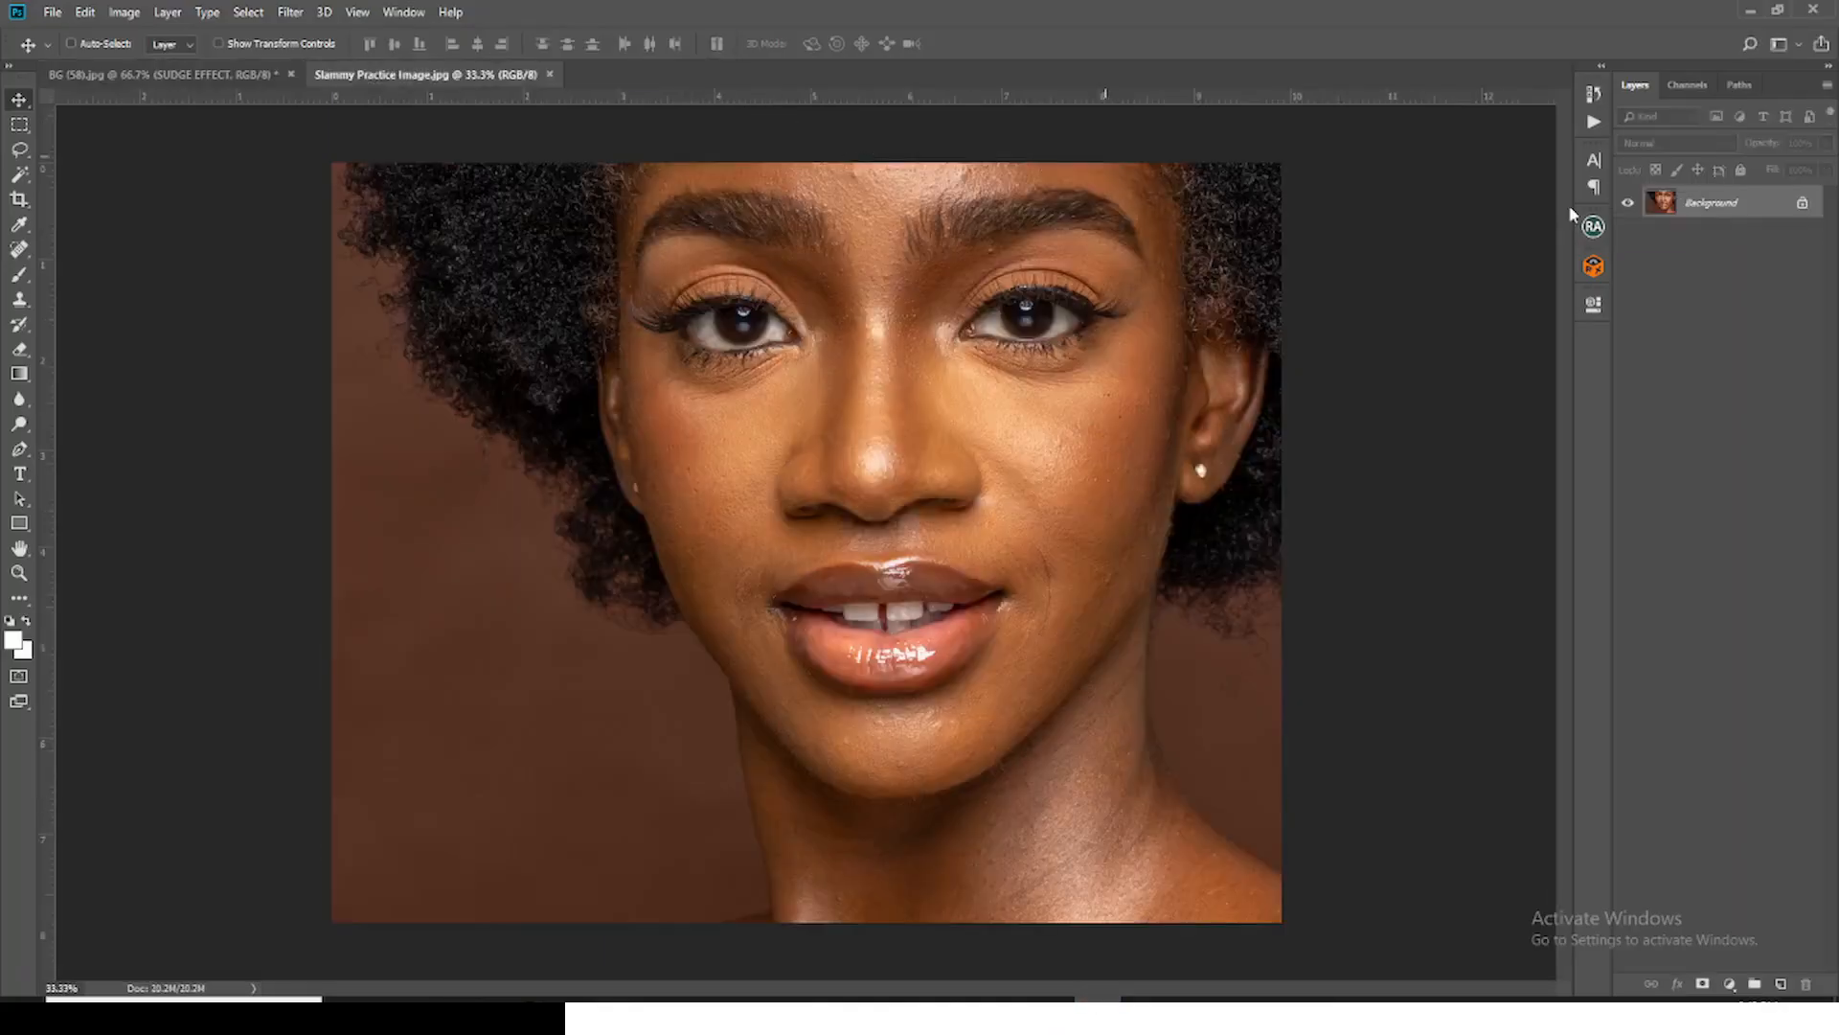
Step: Display the recorded actions and run the custom SMUDGE action on the Slammy Practice Image
left_click(404, 12)
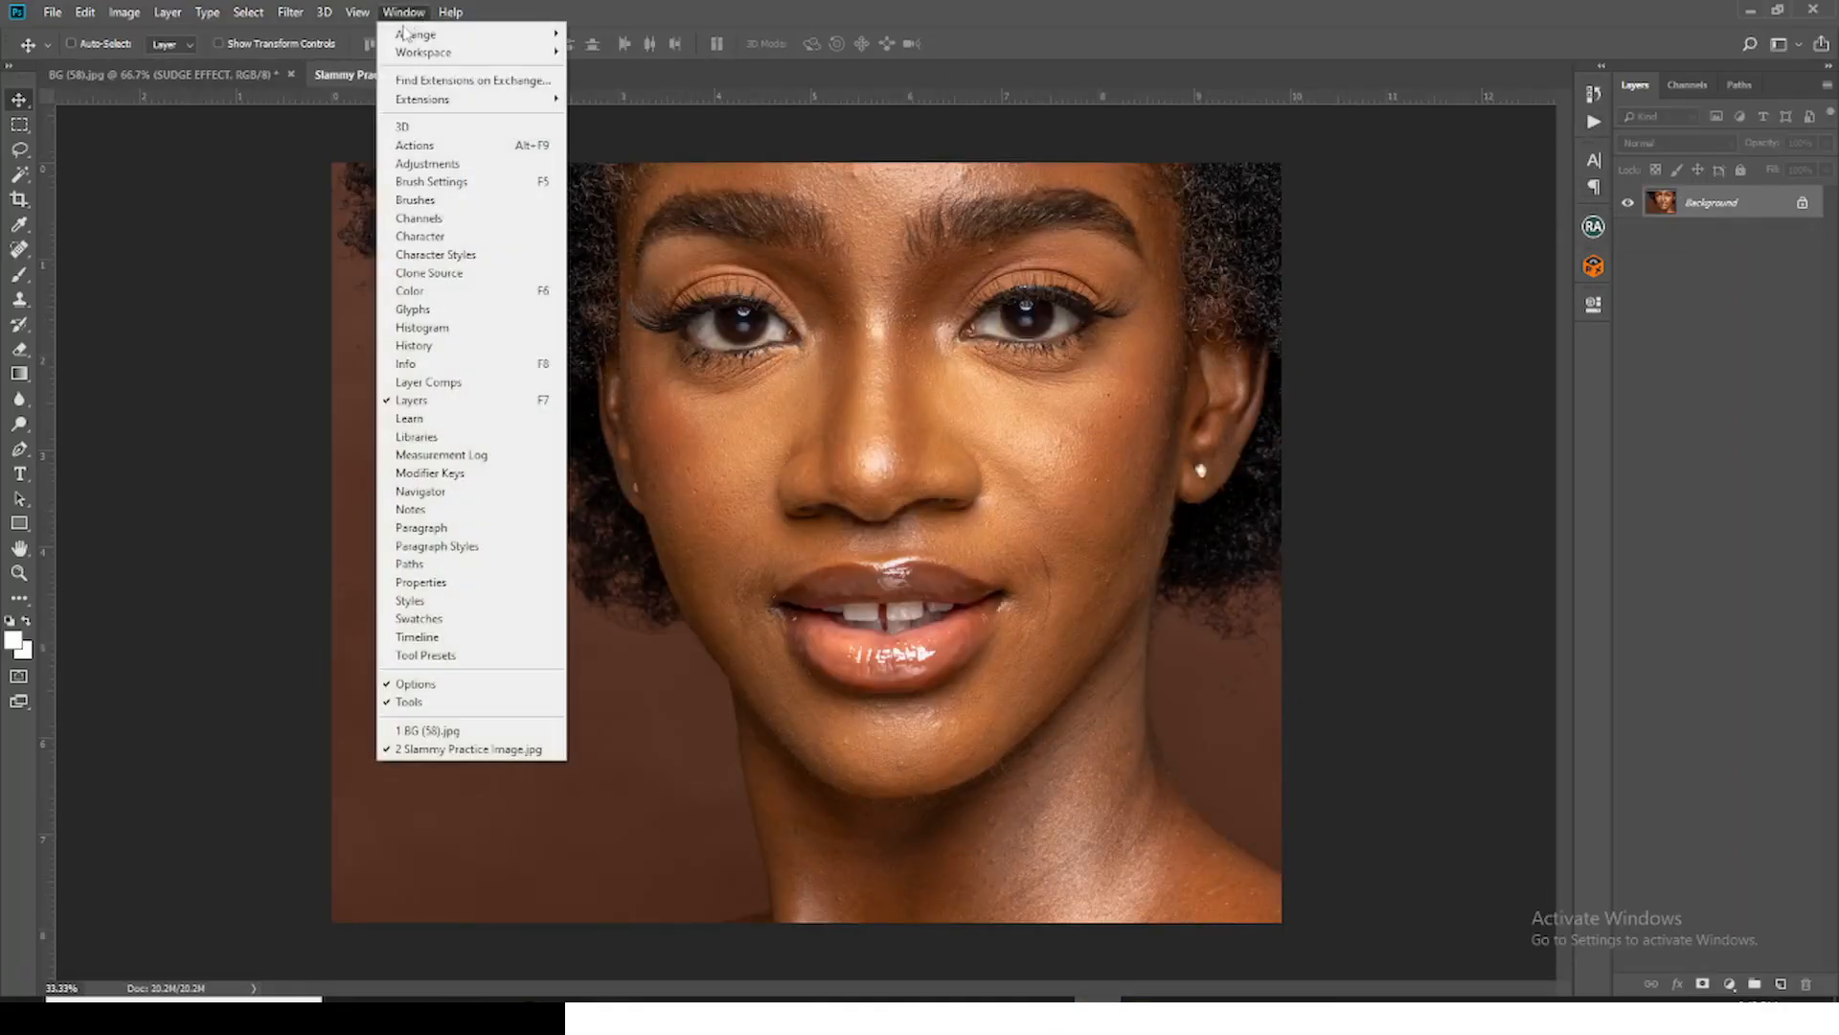
left_click(408, 146)
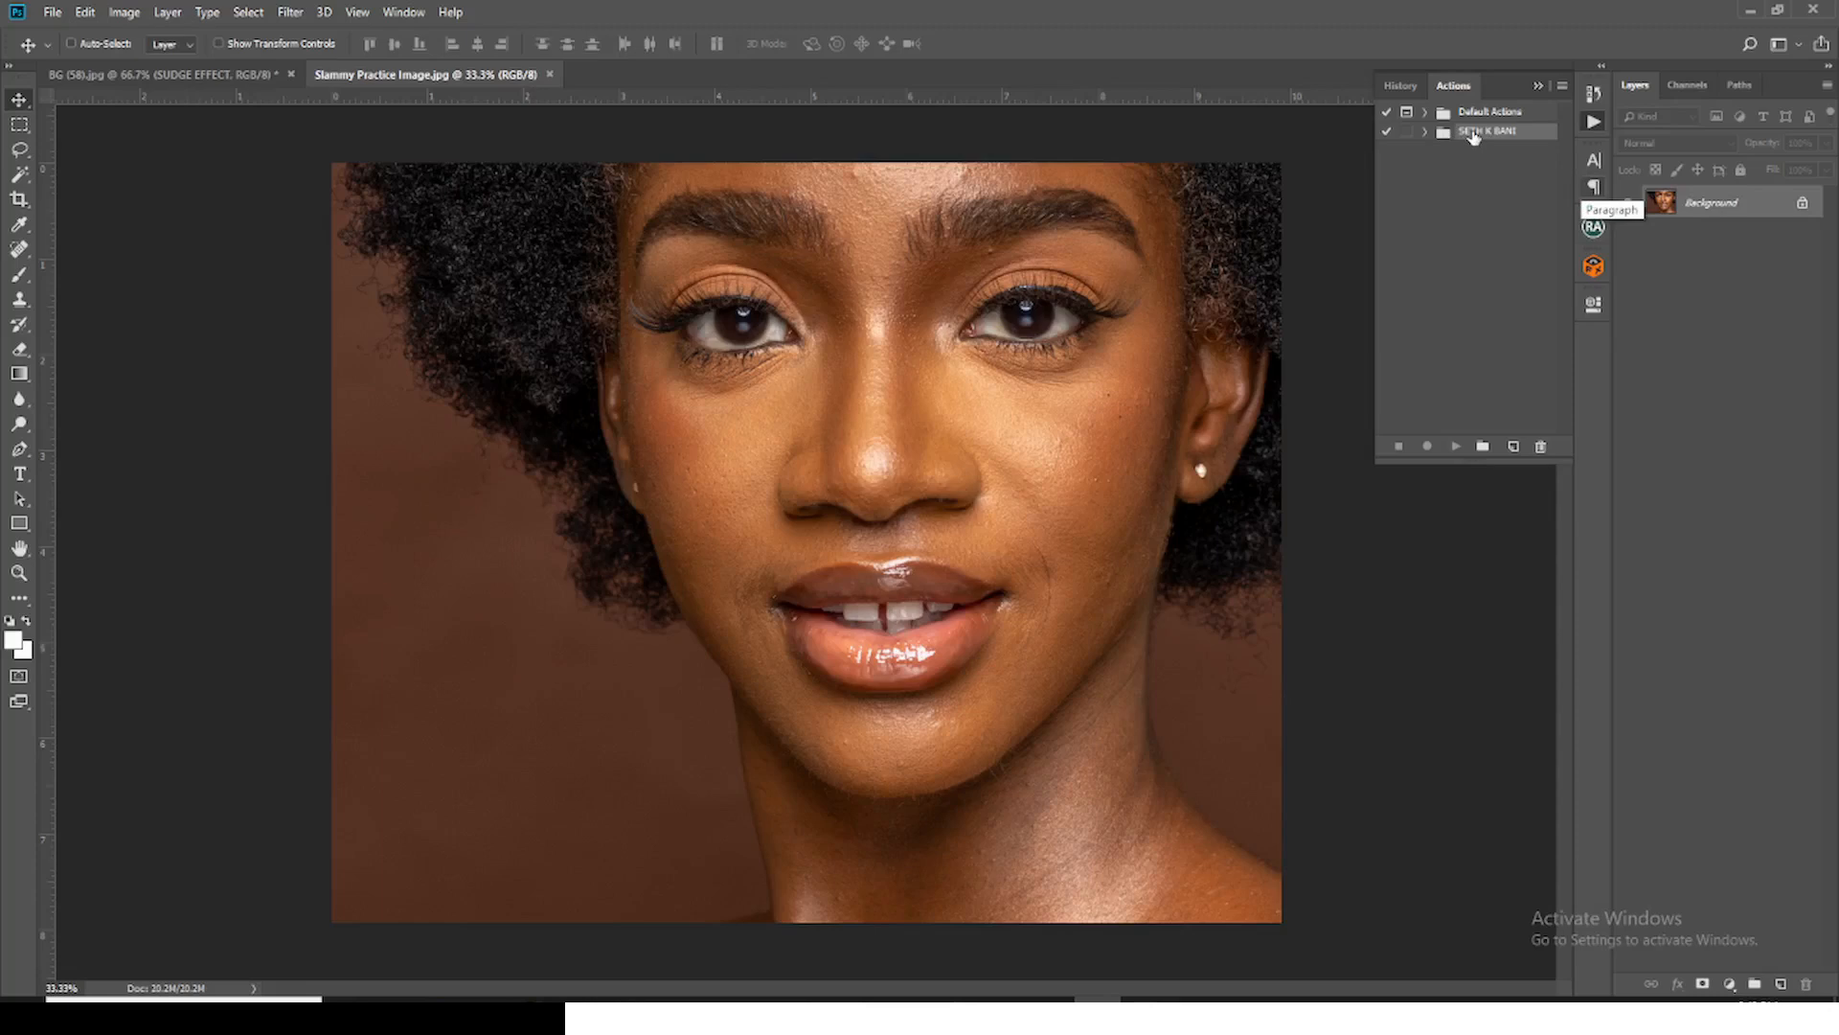
left_click(1425, 132)
left_click(1469, 152)
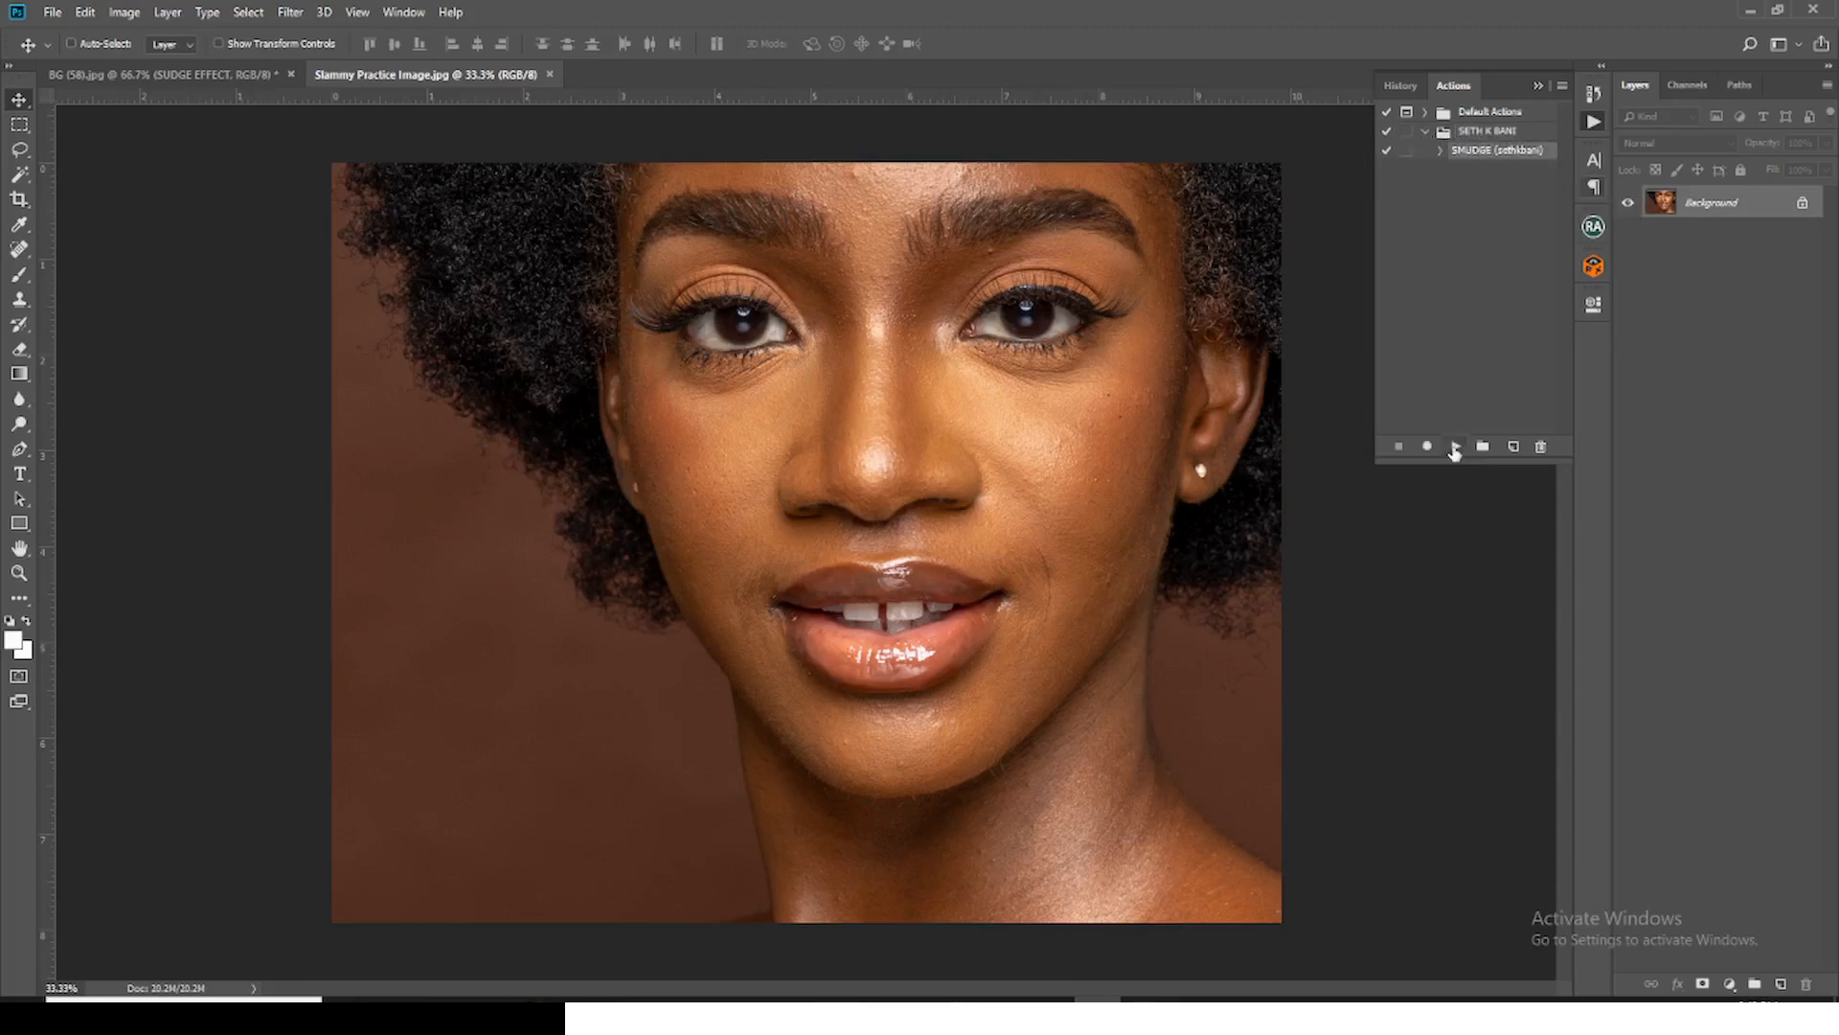
left_click(1454, 448)
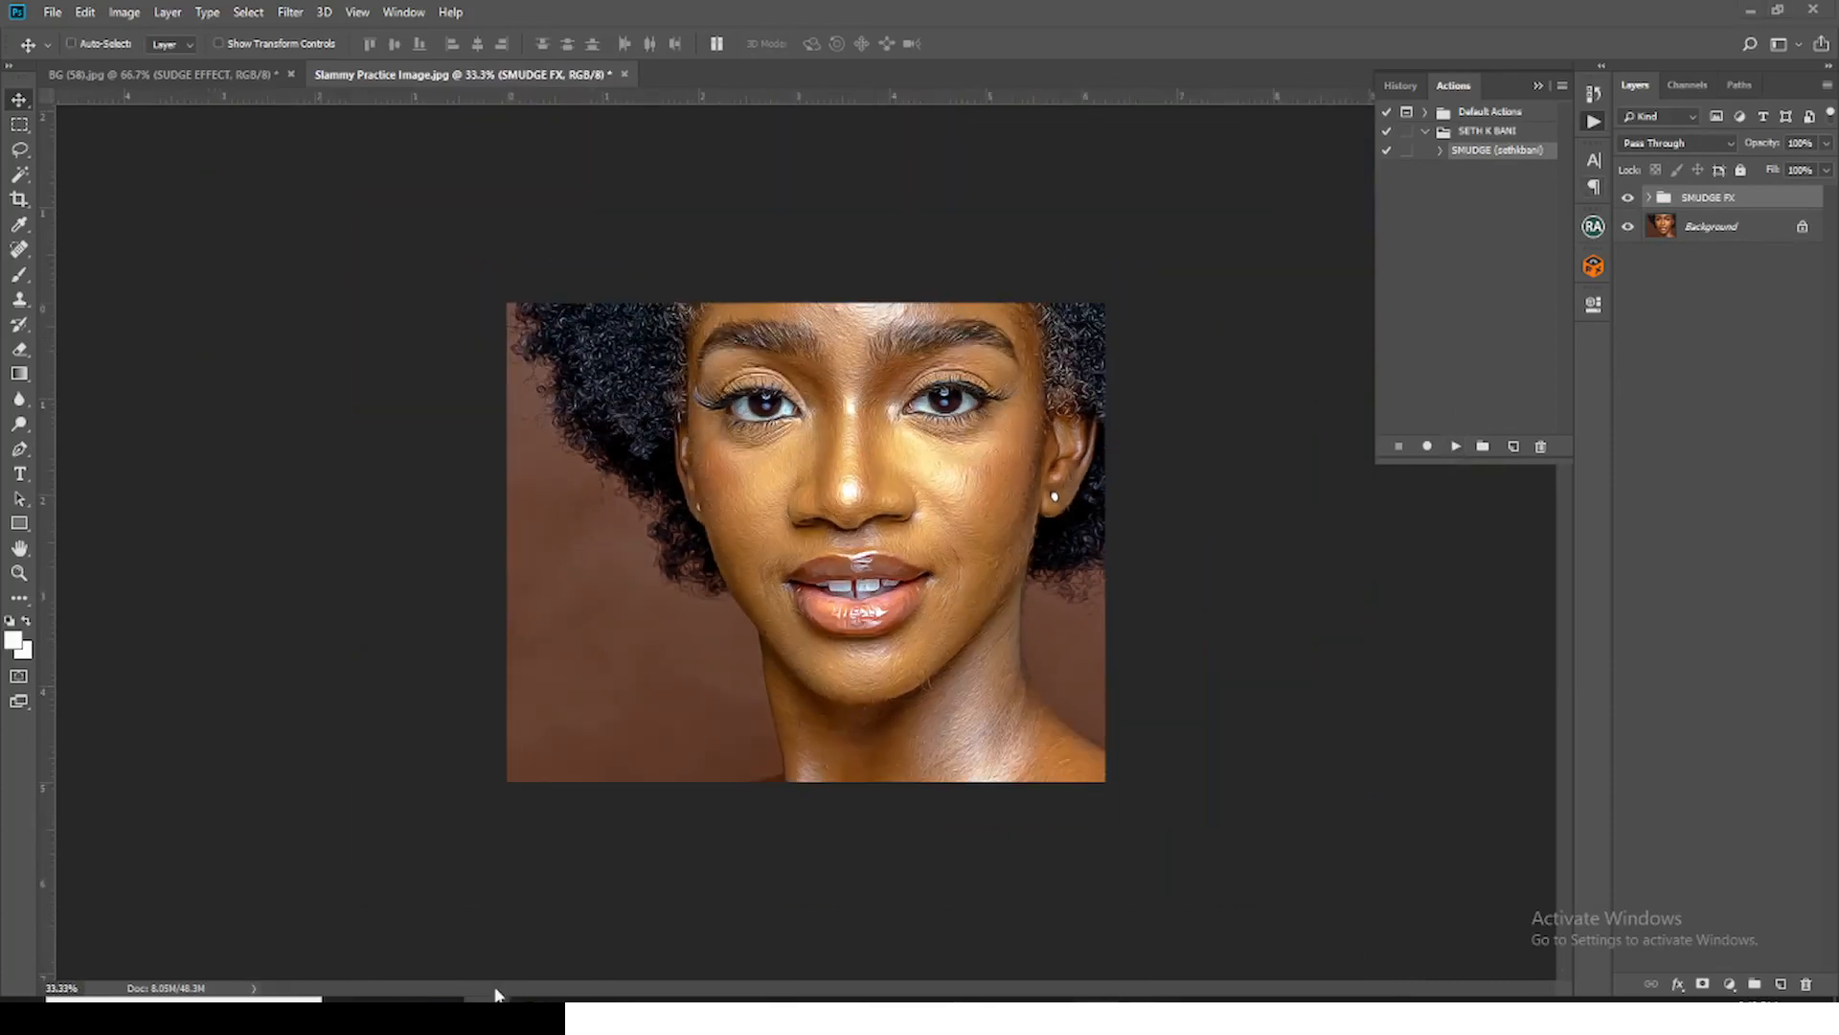
Step: Open the TAG SLAMMY CR2 photo from the done folder through Camera Raw without adjustments and run the SMUDGE action on it
mouse_move(494, 994)
left_click(486, 938)
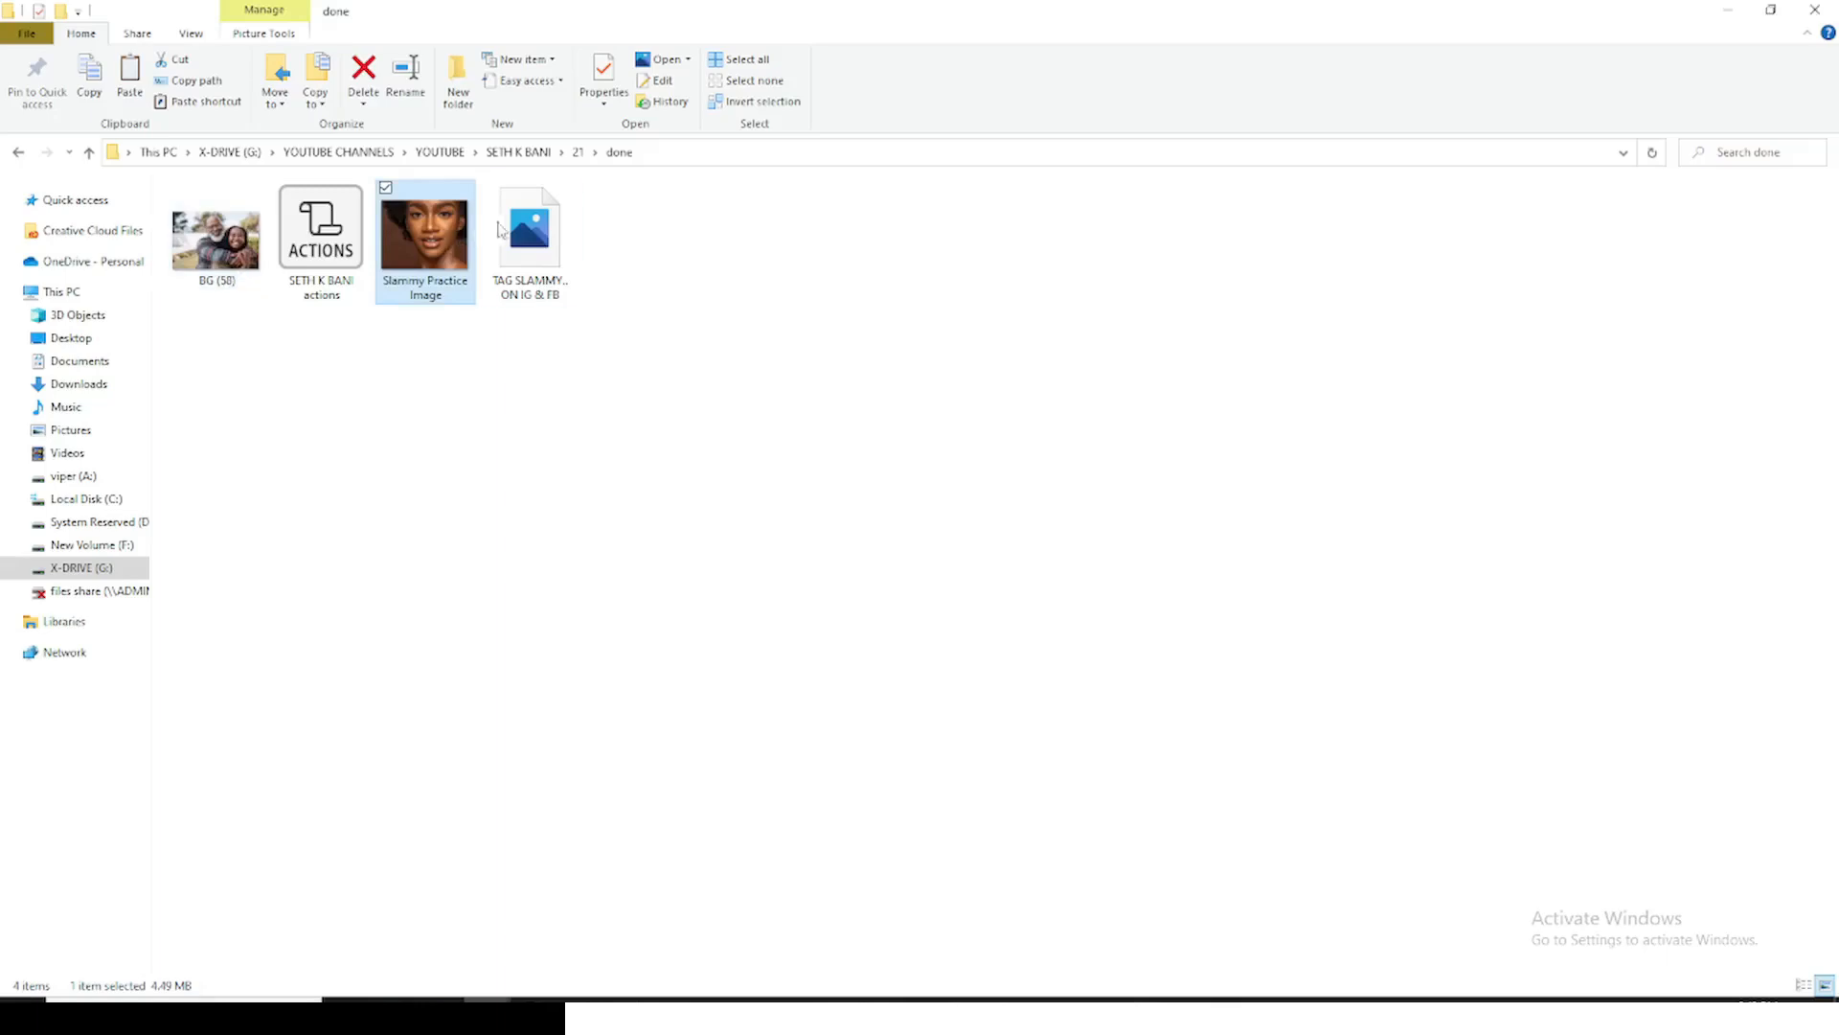
left_click_drag(498, 230, 793, 76)
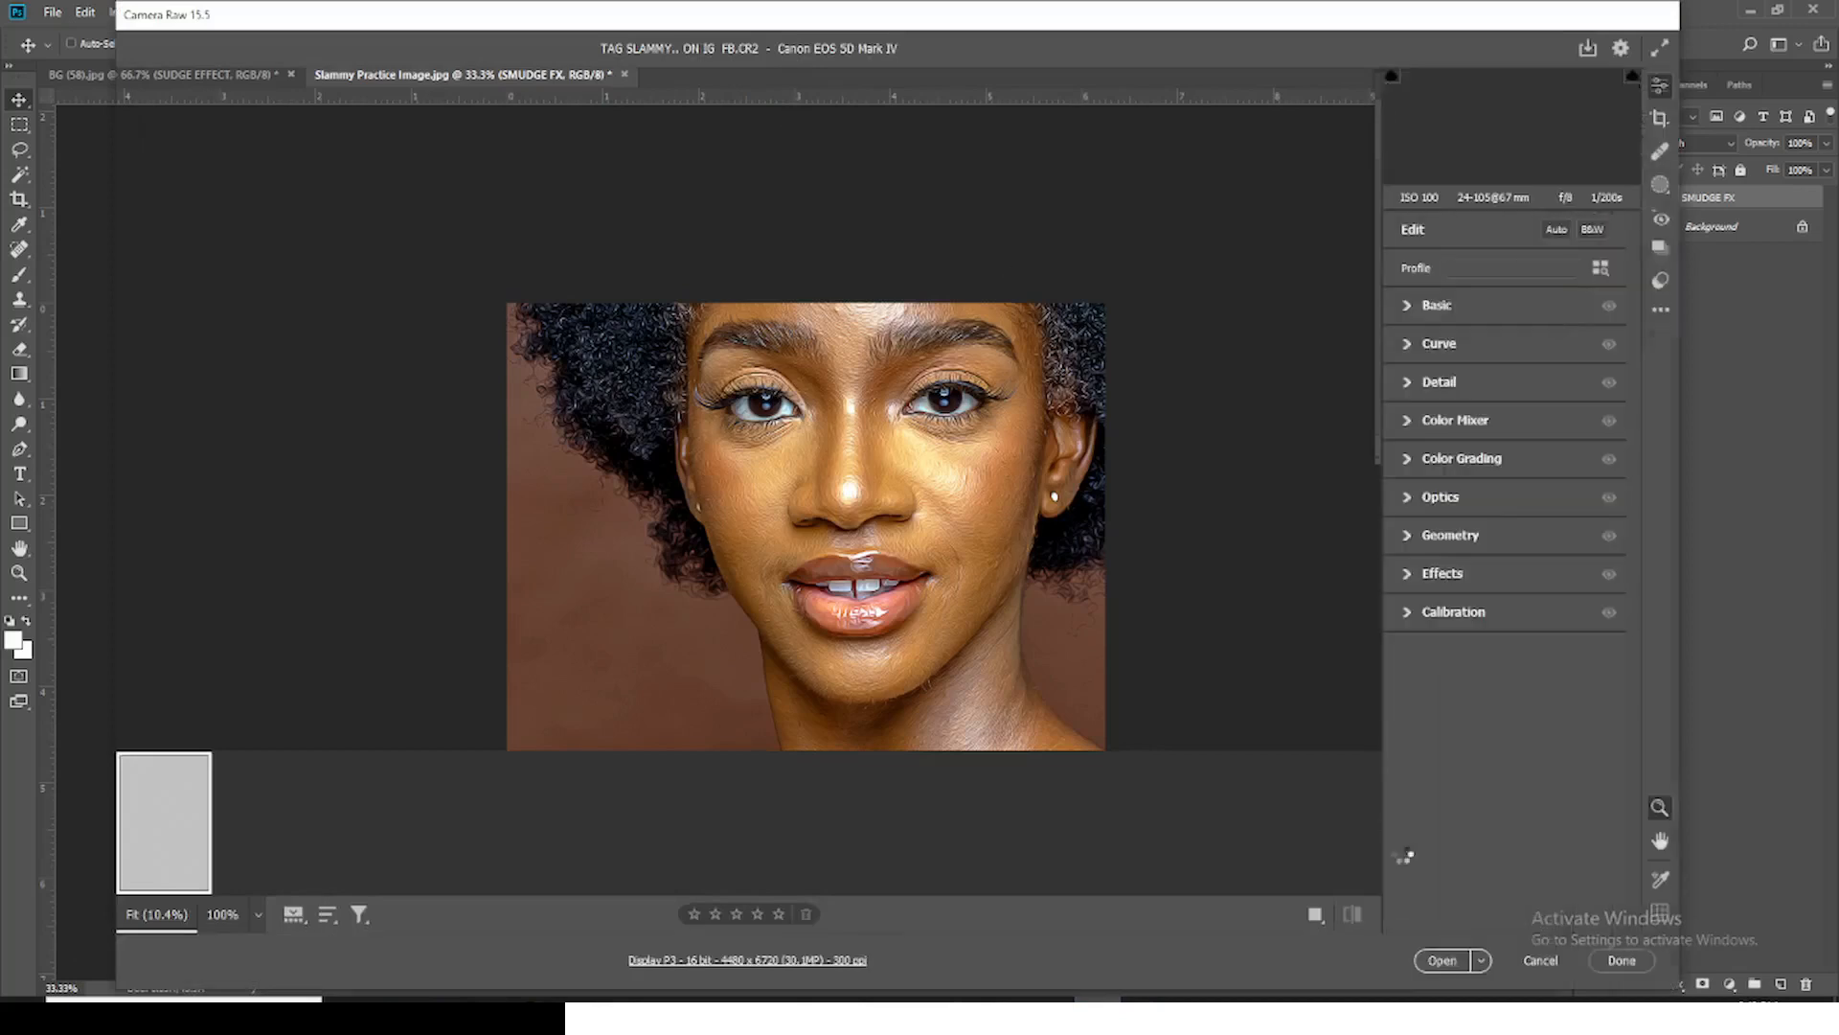
left_click(1445, 961)
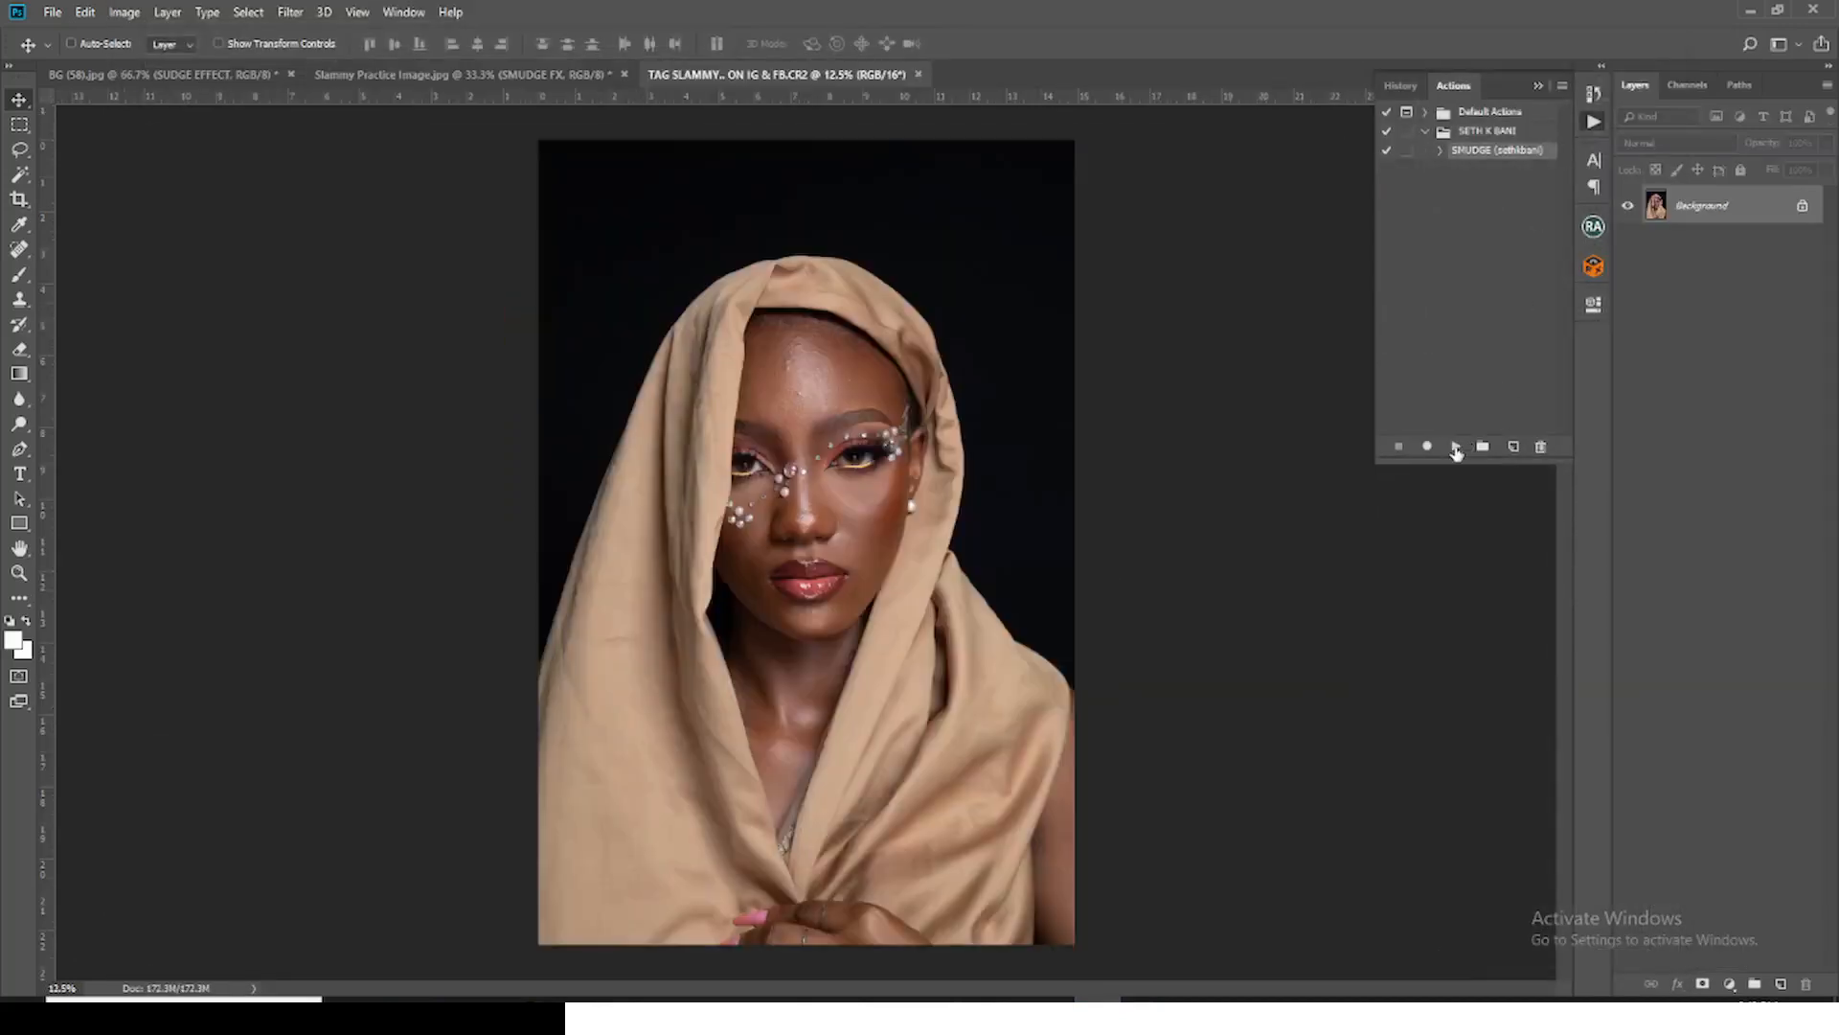
left_click(1456, 446)
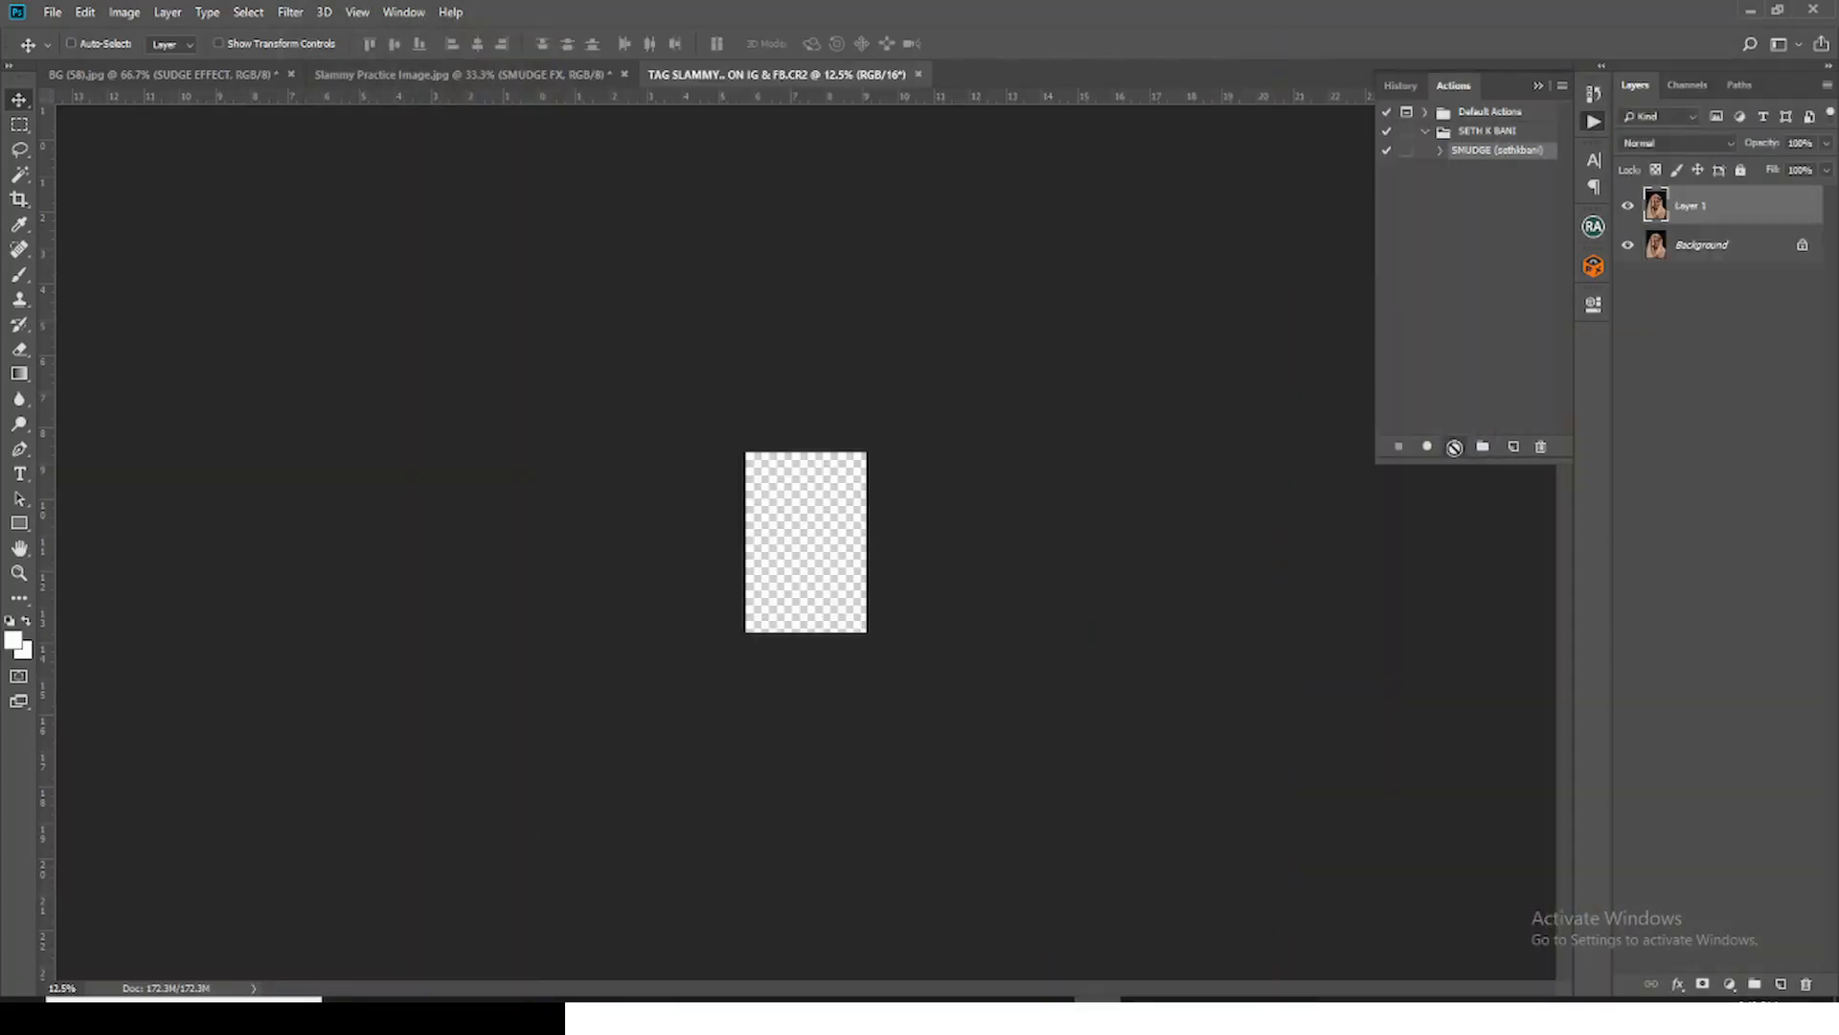